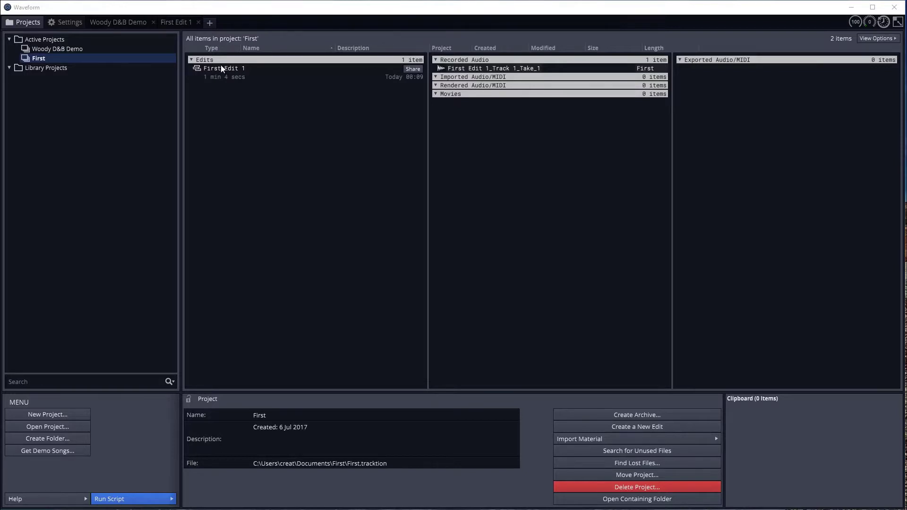
Open First Edit 1 from the First project for editing, starting at bar 1
left_click(245, 68)
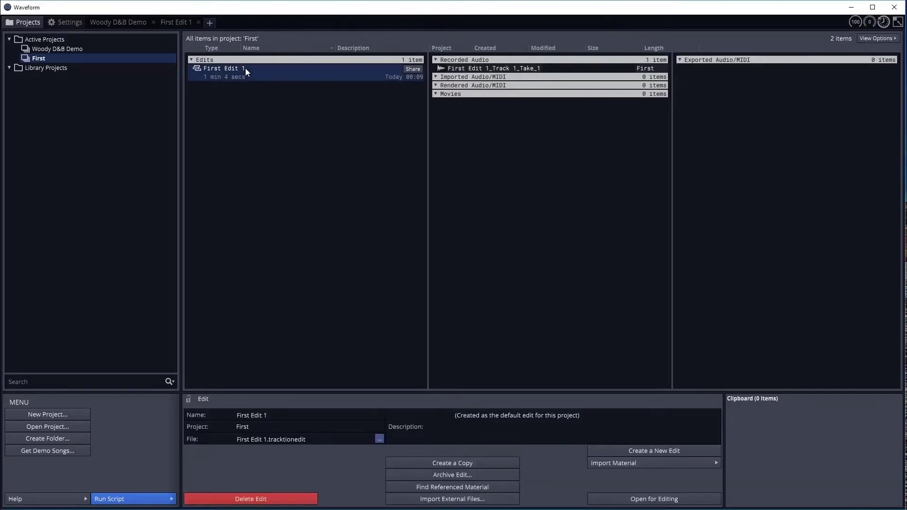
double_click(246, 68)
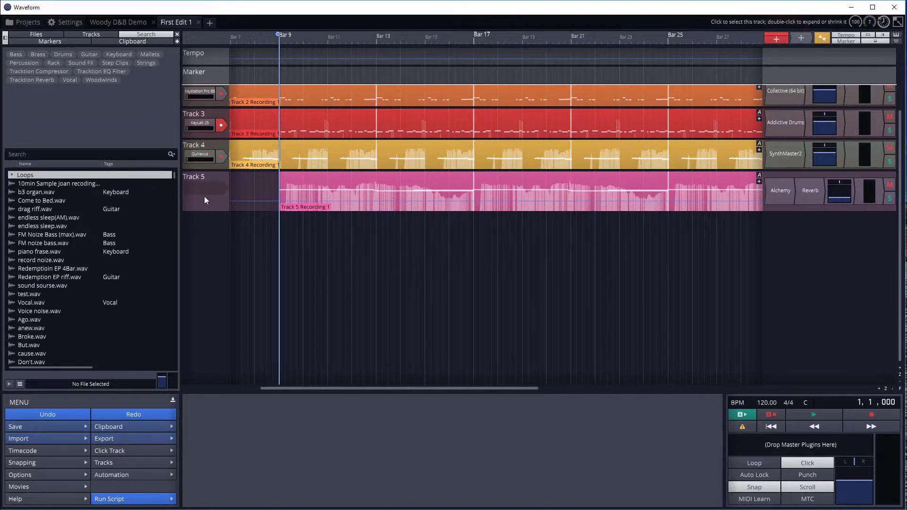
scroll(325, 301, "left", 3)
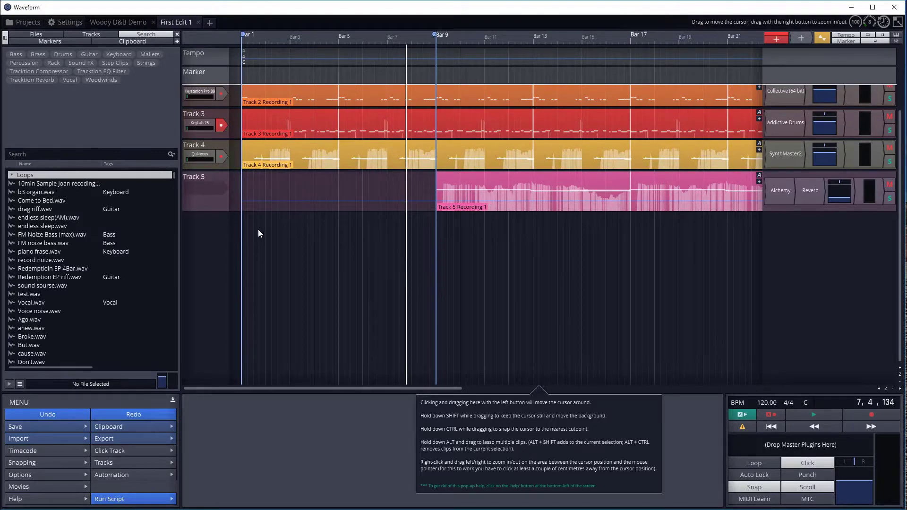
Create a new track below Track 5 and assign USB D1 In 2 as its input
left_click(206, 186)
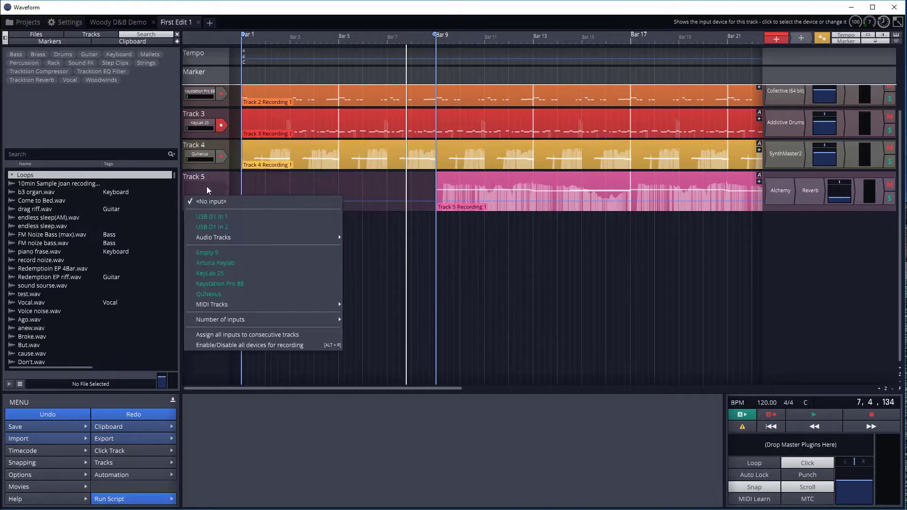
left_click(390, 256)
right_click(190, 237)
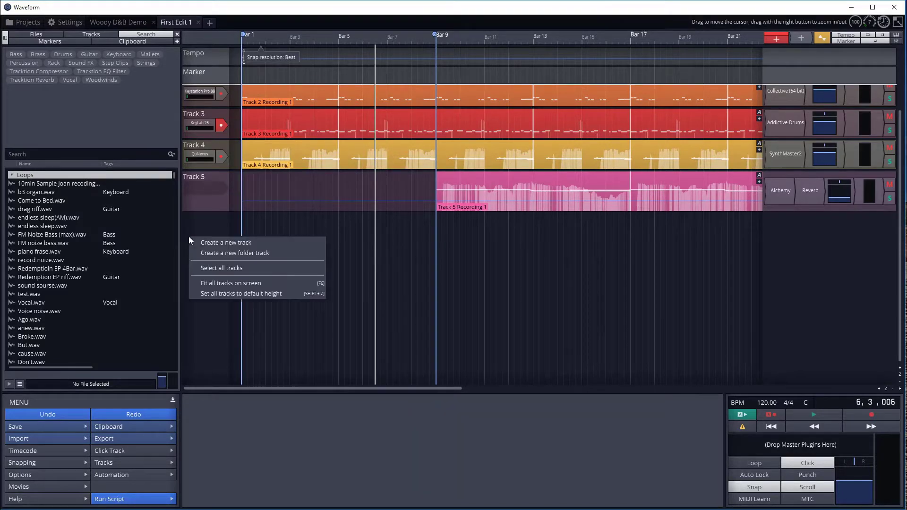
left_click(217, 243)
left_click(210, 307)
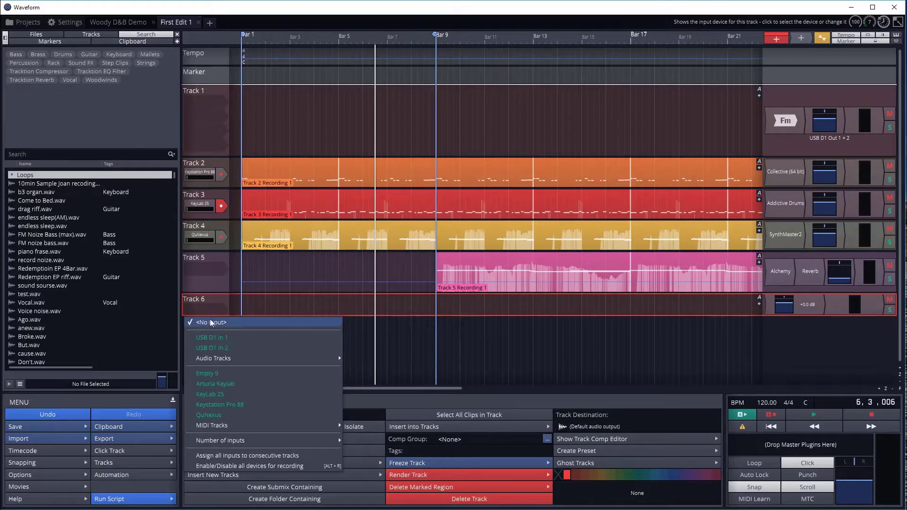
left_click(221, 348)
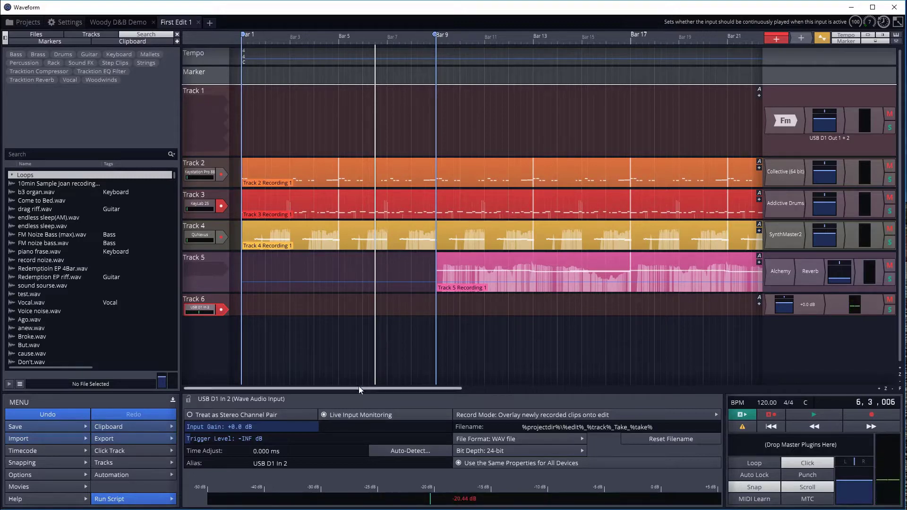
Play the edit through to about bar 40 while monitoring the Track 6 input level, and stop playback
left_click(813, 415)
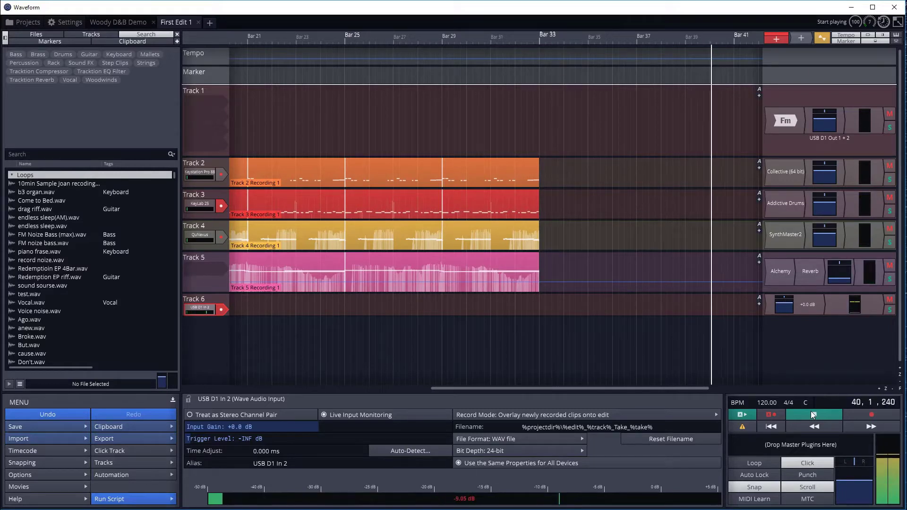
left_click(812, 413)
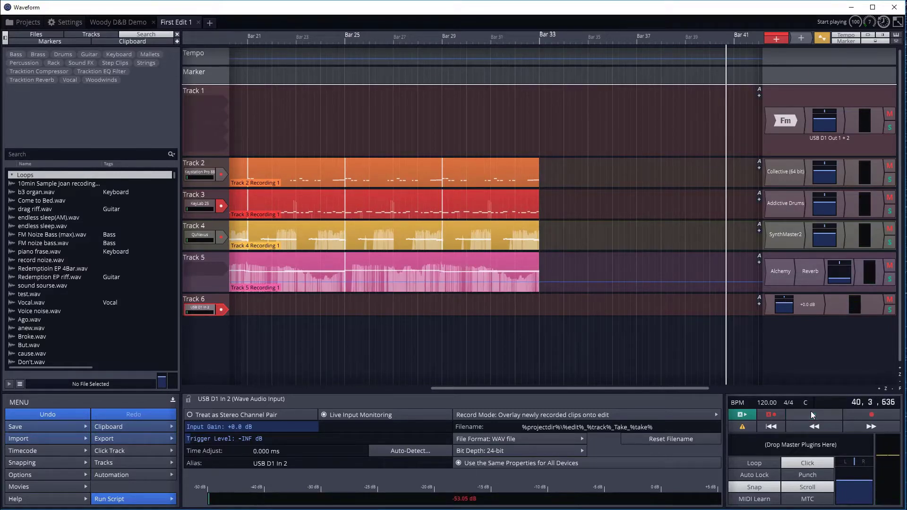
Record a take on Track 6 from bar 1 to about bar 17 and play it back
left_click(864, 415)
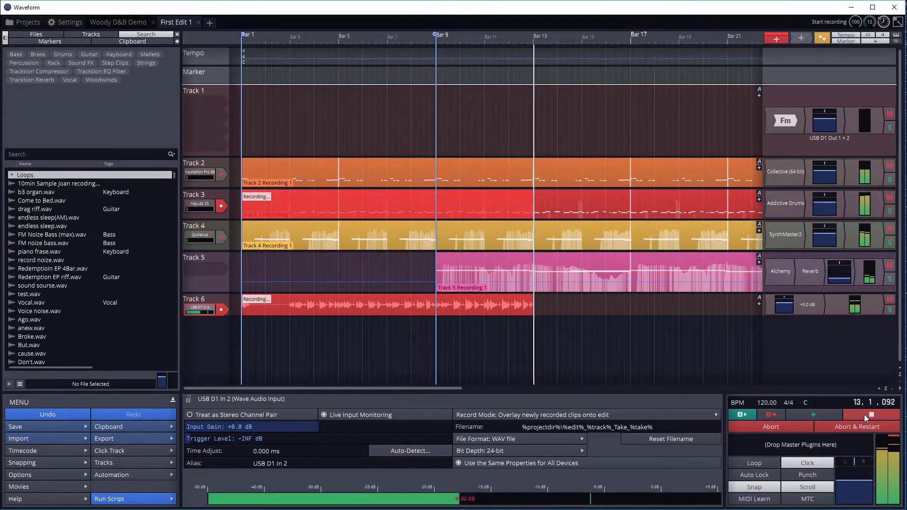
left_click(864, 415)
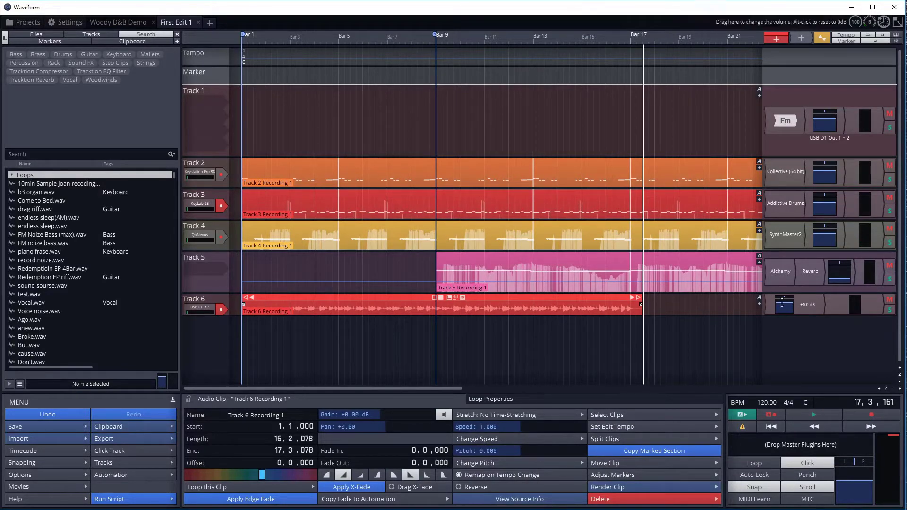
left_click(810, 411)
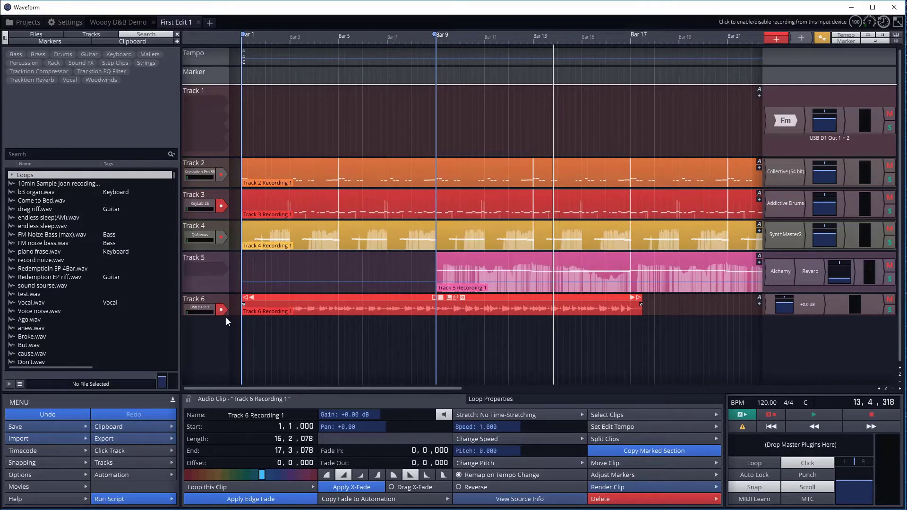
Increase the height of Track 6 and examine its recorded waveform closely around bar 9
left_click_drag(220, 316, 215, 368)
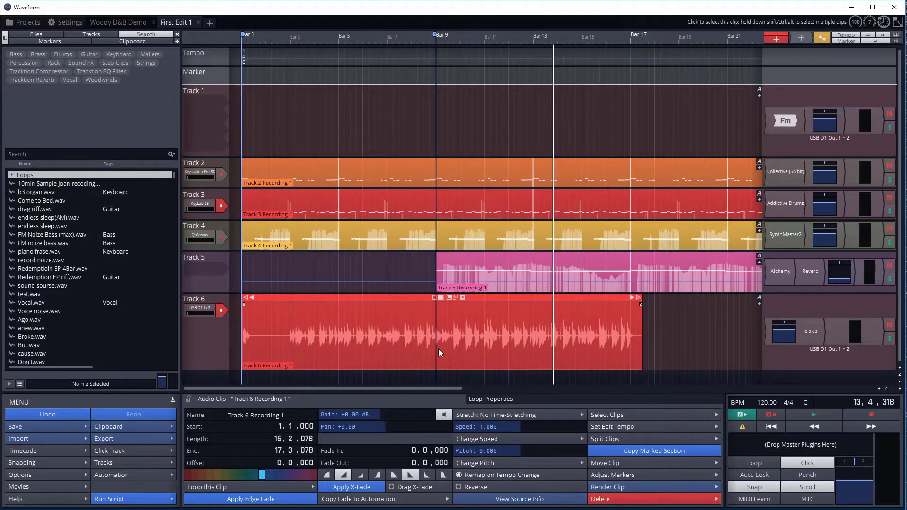
scroll(438, 350, "up", 2)
scroll(438, 350, "up", 5)
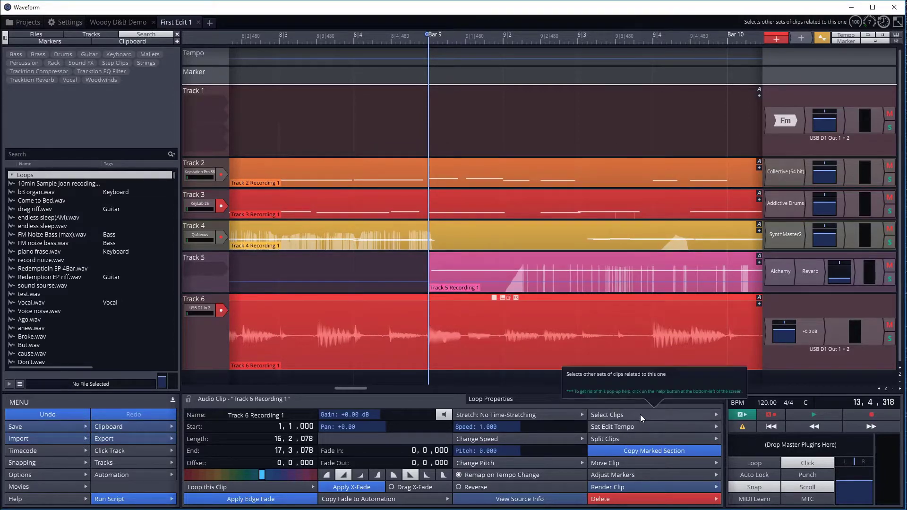
Split the Track 6 recording at the cursor position 13,4,318 and shift both resulting clips to start at 1,1,480
left_click(625, 440)
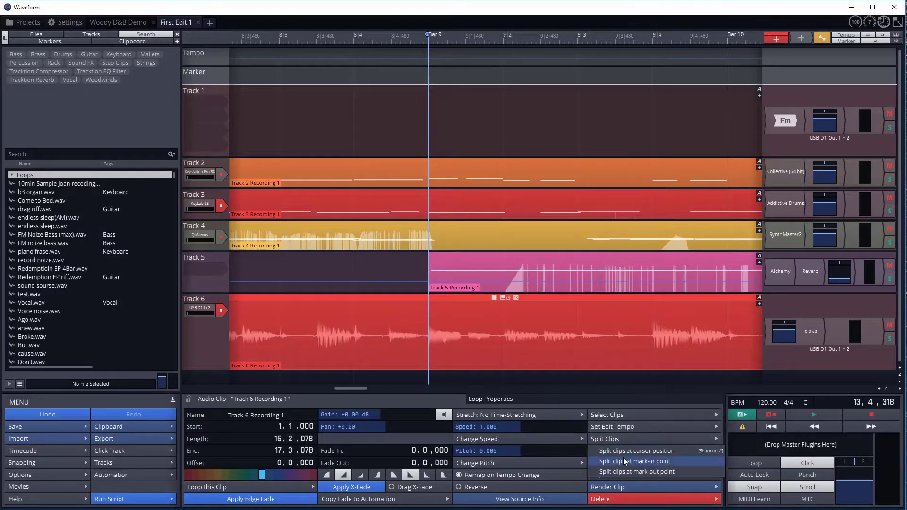
left_click(661, 450)
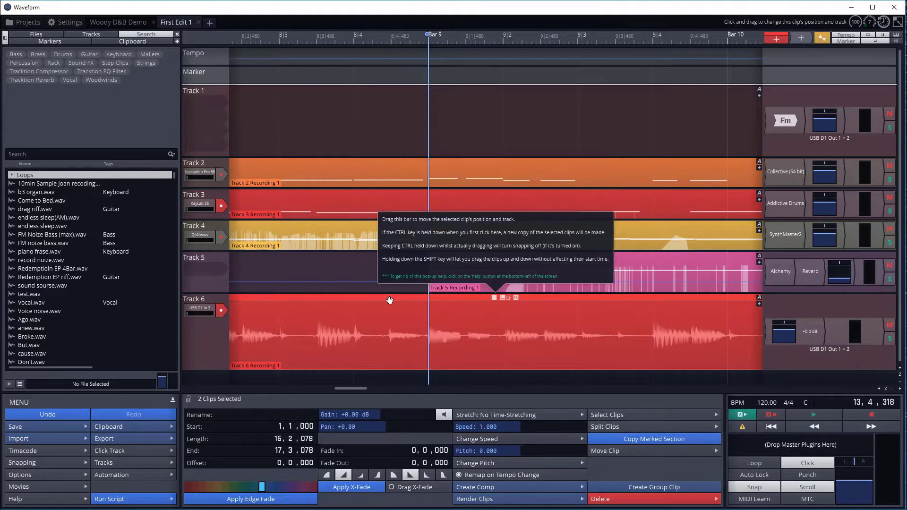
left_click_drag(456, 299, 496, 297)
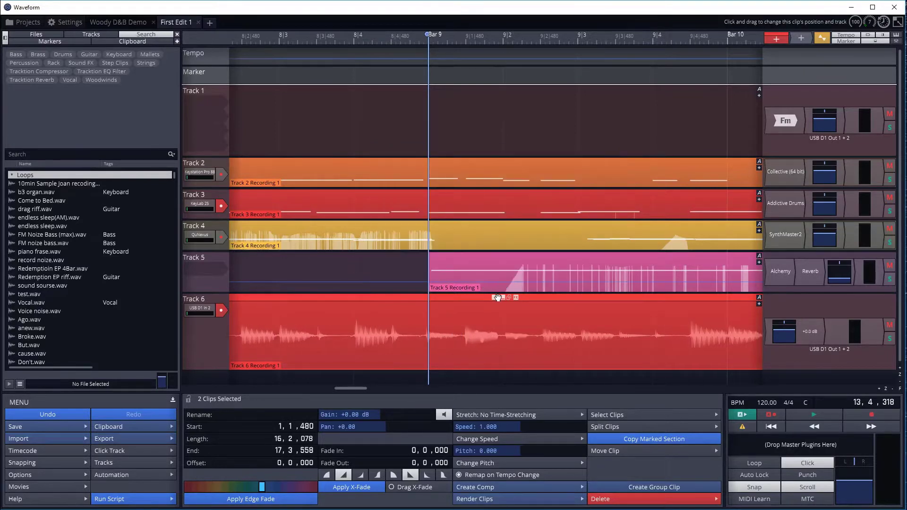
Undo the clip shift, the split and the recorded take on Track 6
key("ctrl+z")
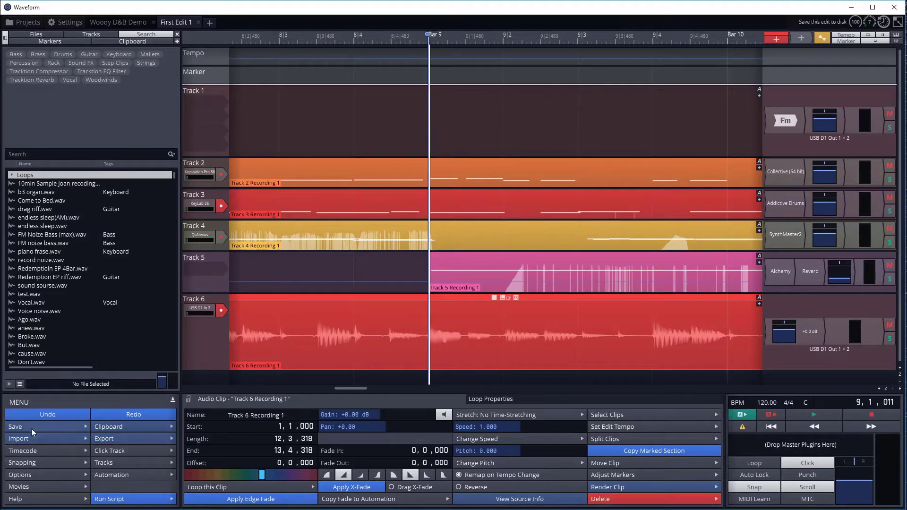
left_click(59, 413)
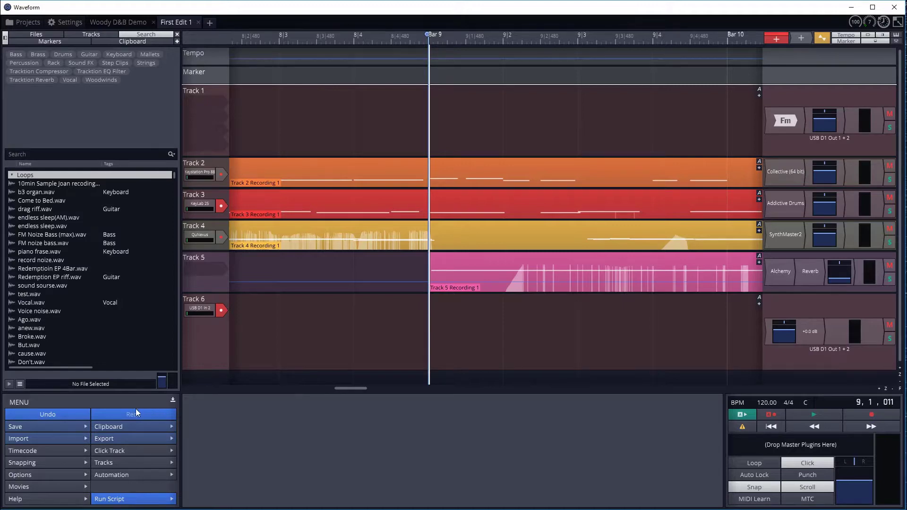
Select the newly recorded Track 6 clip and save the edit
mouse_move(128, 417)
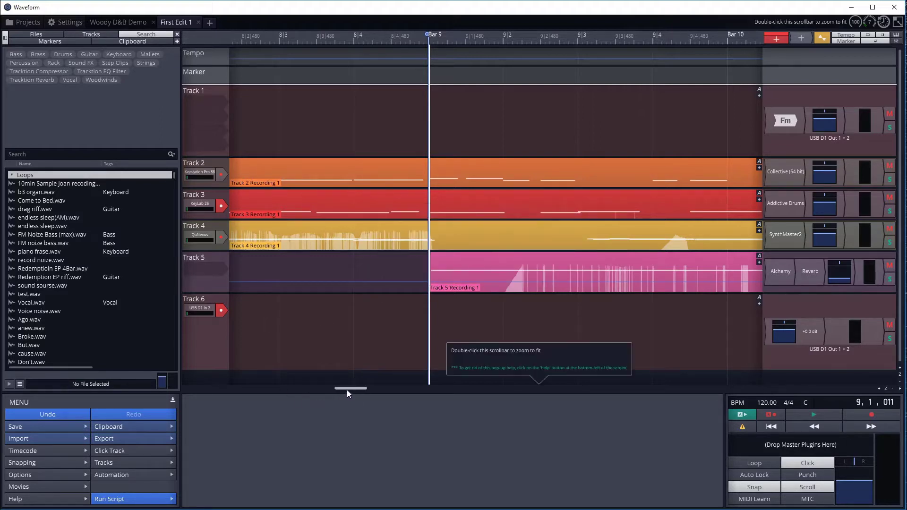
left_click(358, 342)
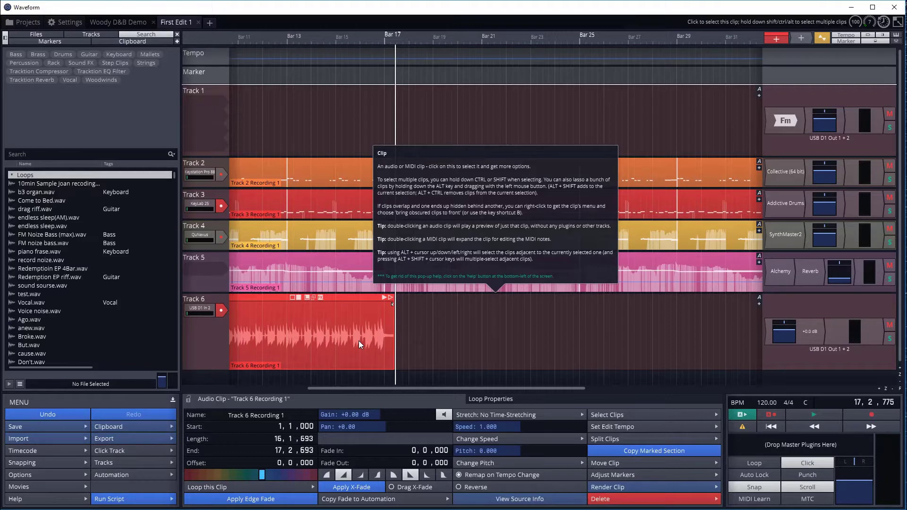
left_click(55, 426)
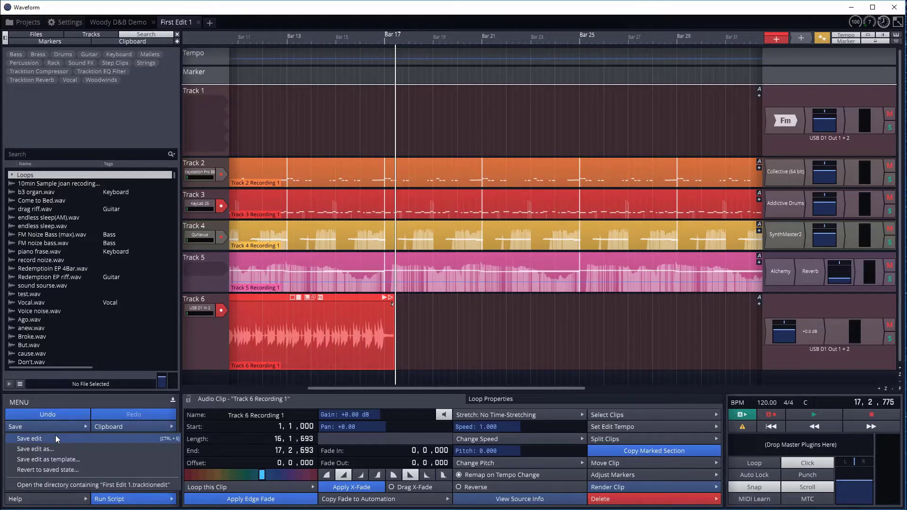
left_click(55, 436)
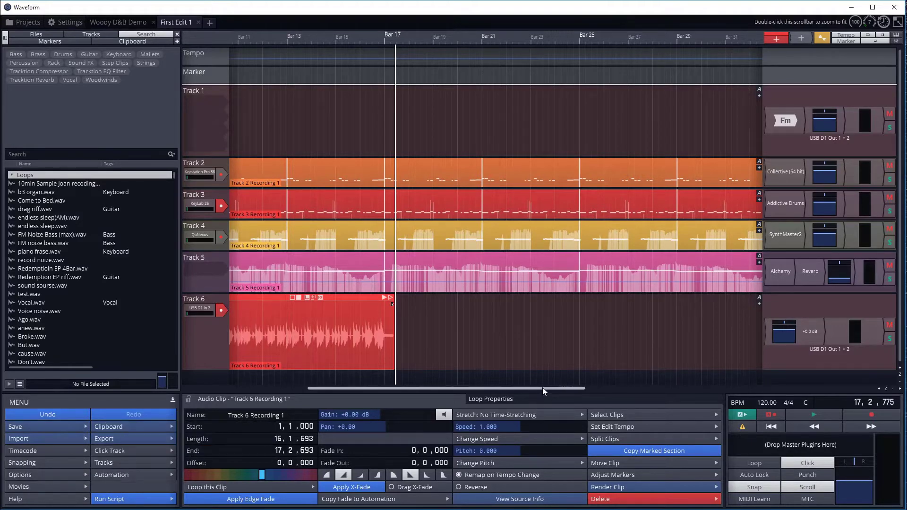
Split the Track 6 recording at cursor position 8,4,906, just before bar 9, and play the edit to check it
left_click_drag(542, 387, 400, 384)
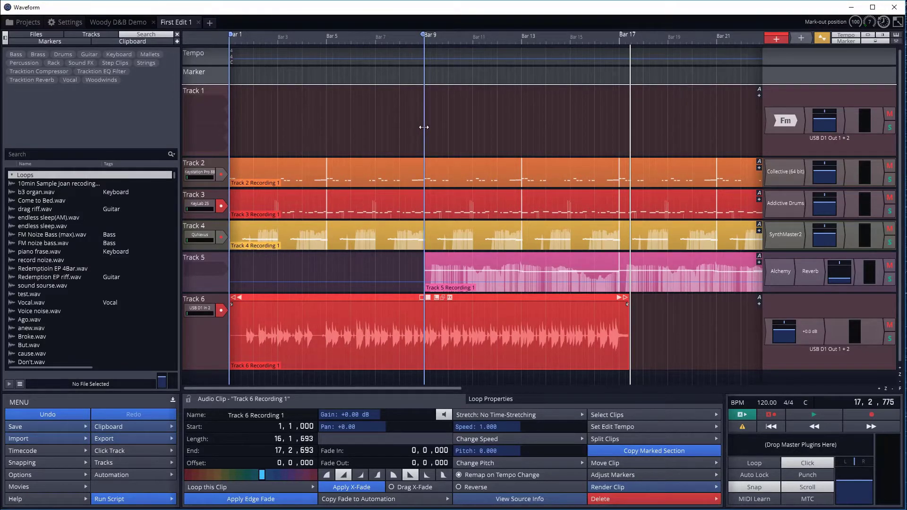
scroll(419, 344, "up", 5)
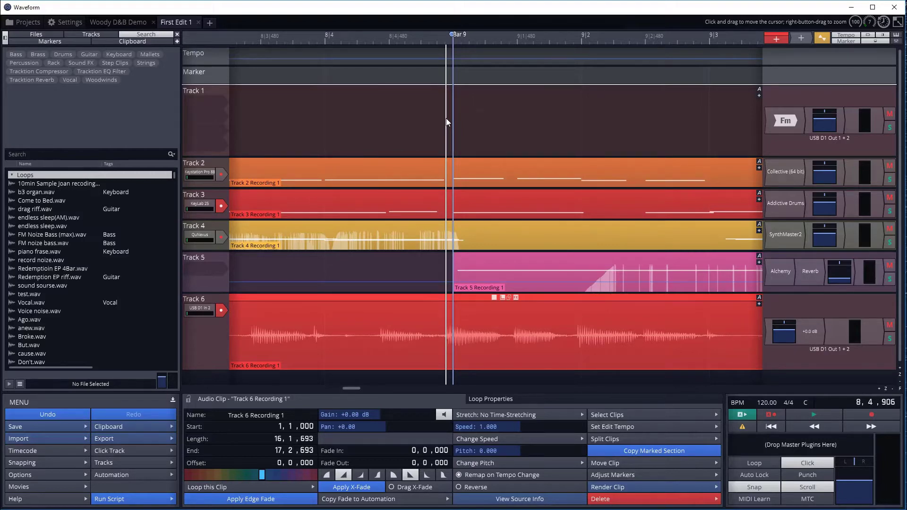
left_click(651, 441)
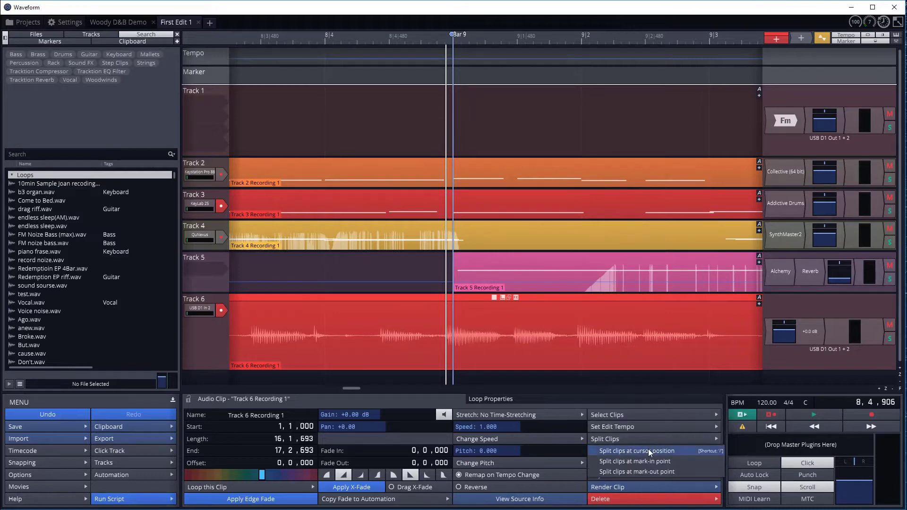
left_click(648, 451)
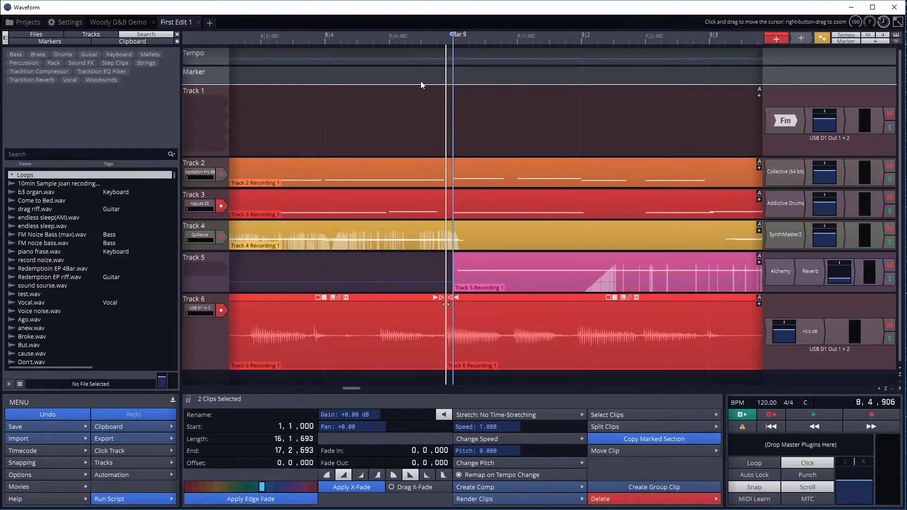
key("space")
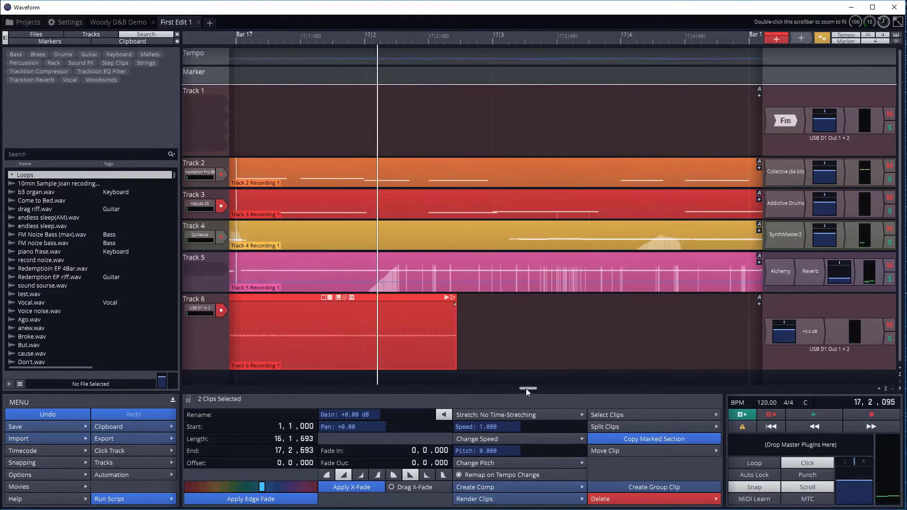
Shift both Track 6 clips slightly so they start at 1,1,060 and the split lines up with bar 9
left_click_drag(526, 389, 351, 384)
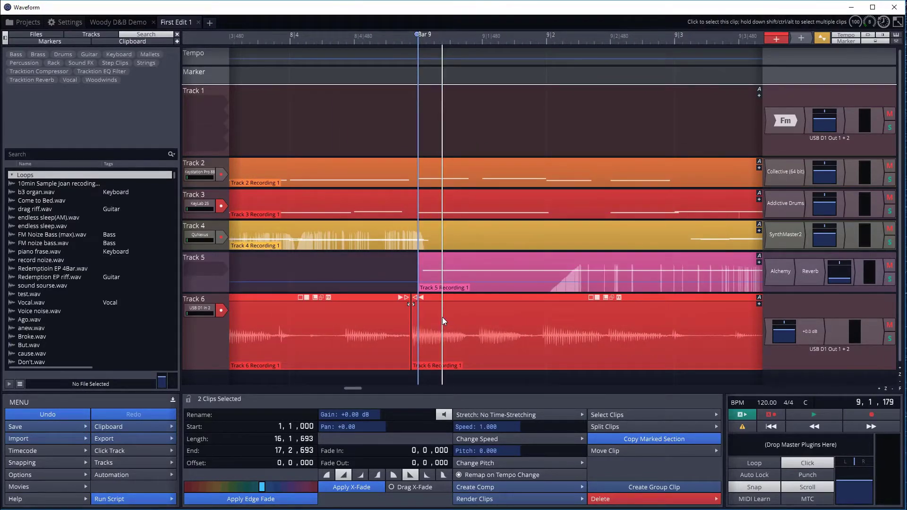
mouse_move(442, 297)
left_mouse_down()
mouse_move(467, 299)
mouse_move(453, 300)
left_mouse_up()
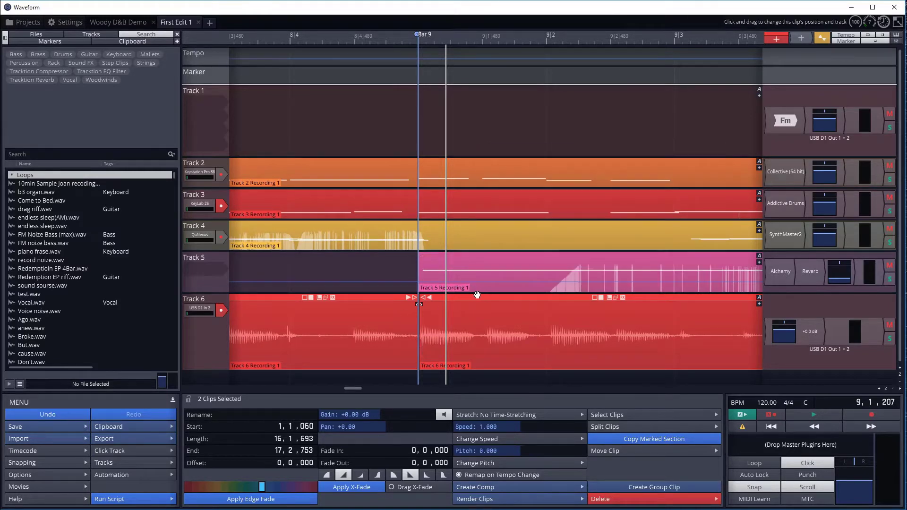
mouse_move(472, 299)
left_mouse_down()
mouse_move(499, 300)
mouse_move(477, 300)
left_mouse_up()
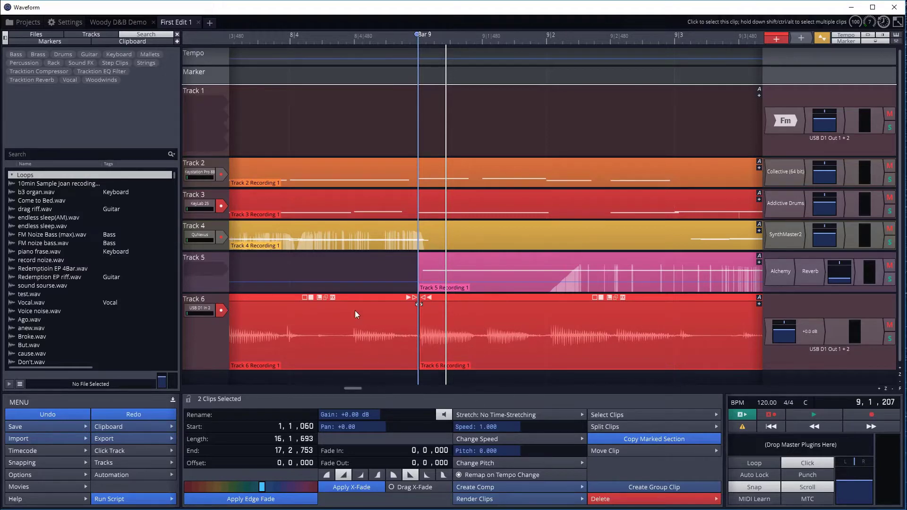
Play the edit from just before bar 9 to about bar 17 to check the shifted Track 6 clips
left_click(383, 128)
key("space")
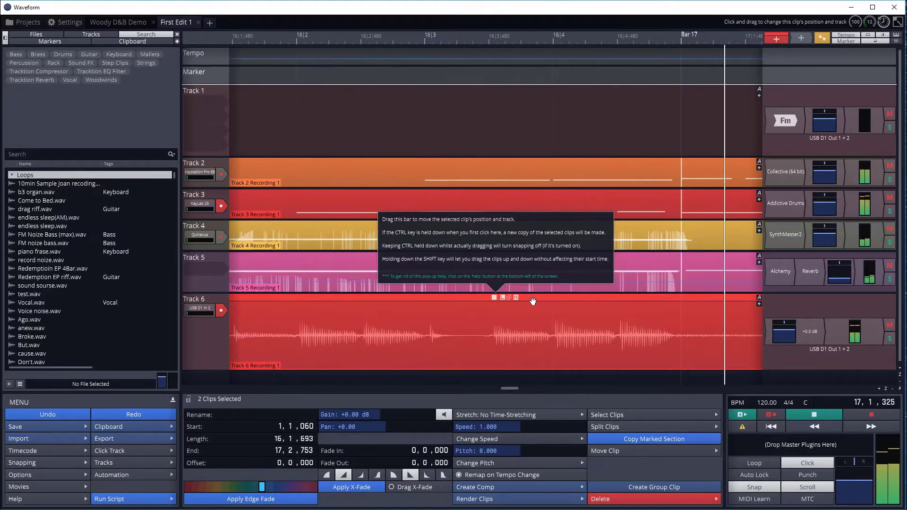
key("space")
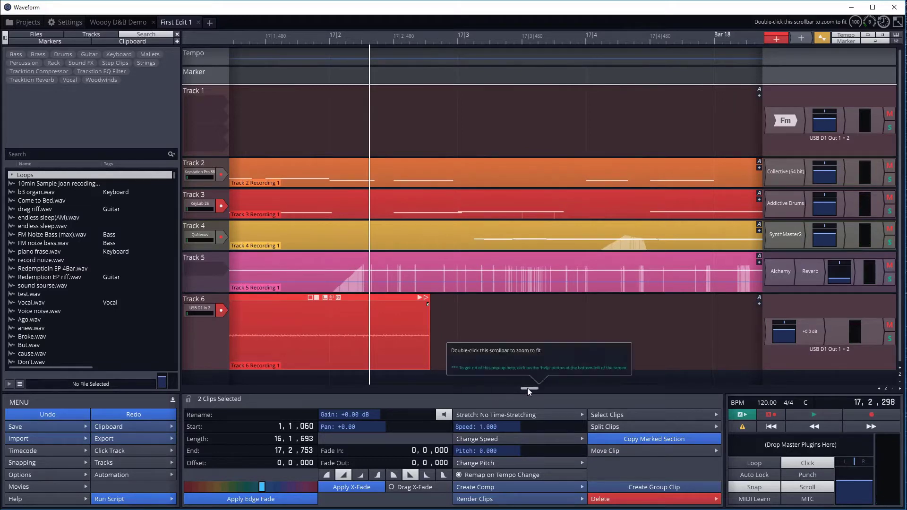
Shift both Track 6 clips to start at 1,1,180, working near their end after bar 17
mouse_move(527, 388)
left_mouse_down()
mouse_move(512, 386)
mouse_move(520, 387)
left_mouse_up()
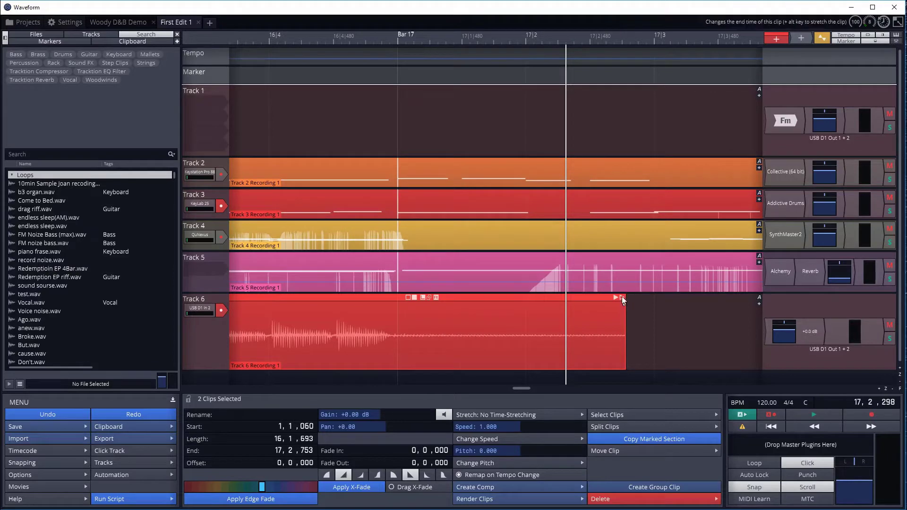
left_click_drag(616, 299, 637, 307)
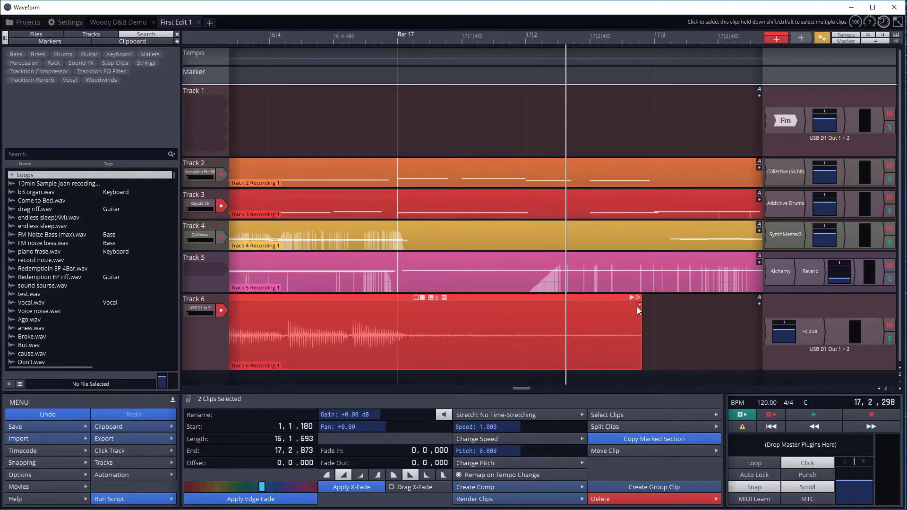
Undo the last shift of both Track 6 clips and trim the second clip's end back to bar 17
key("ctrl+z")
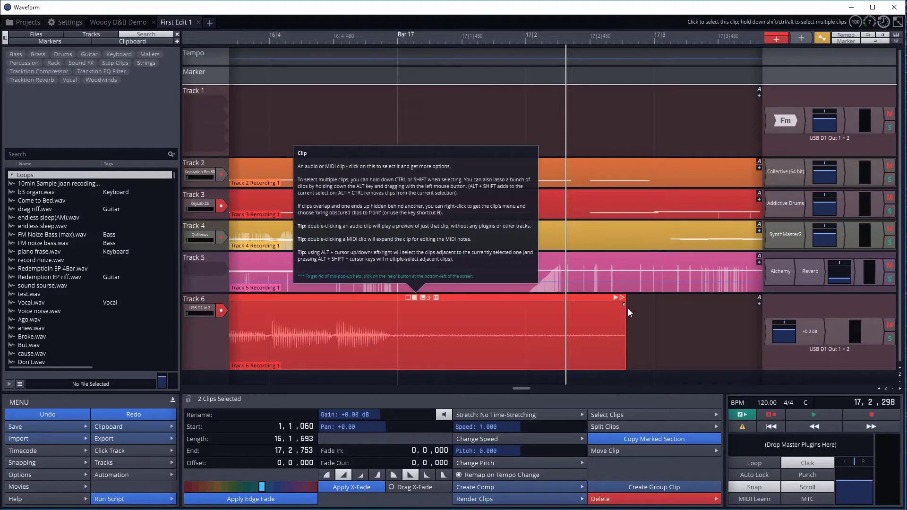
left_click_drag(625, 304, 580, 298)
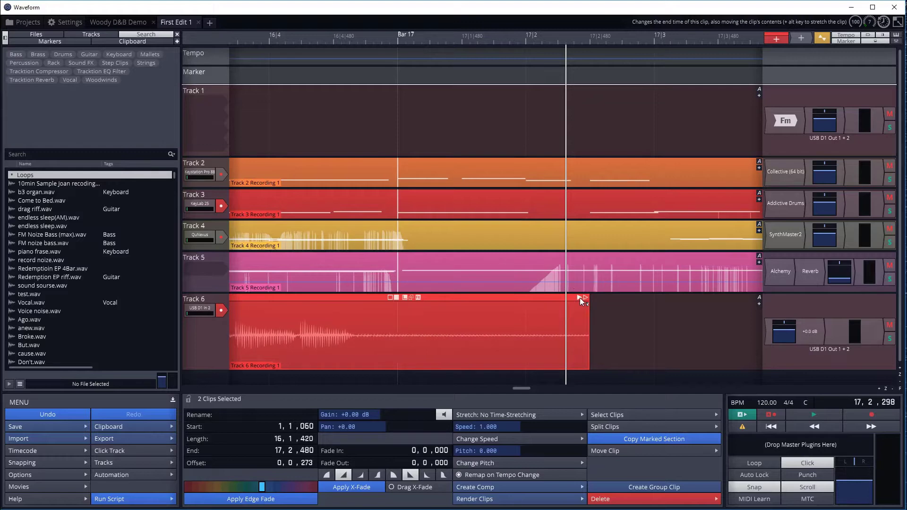
key("ctrl+z")
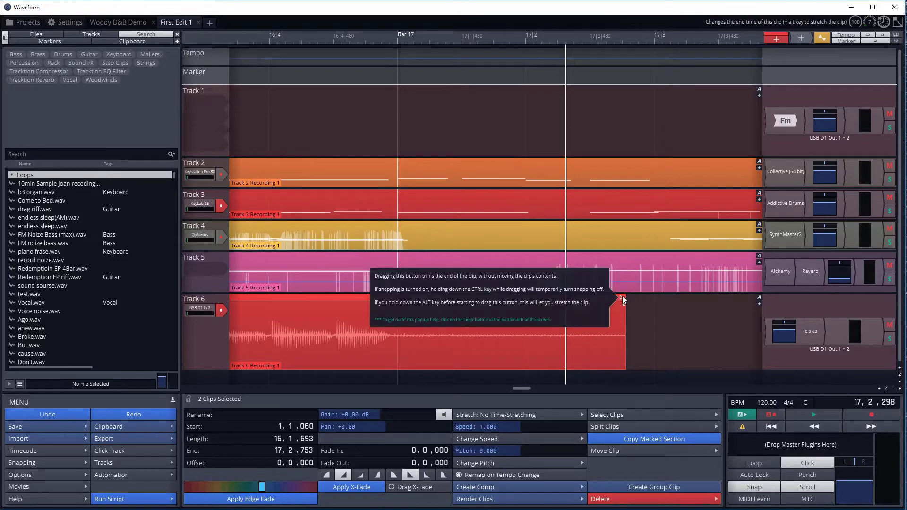
left_click_drag(621, 297, 397, 305)
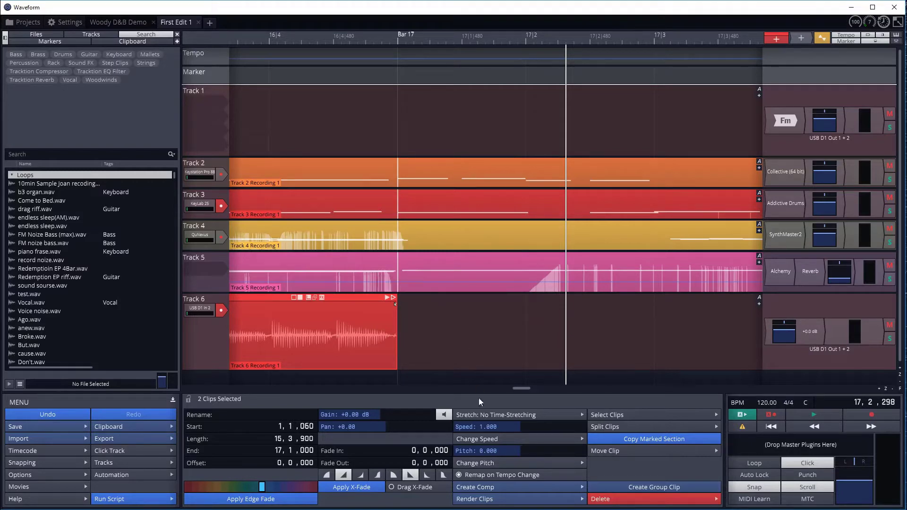
Delete the first Track 6 clip, which ends before bar 9, keeping the clip from bar 9 to bar 17
left_click_drag(525, 390, 426, 385)
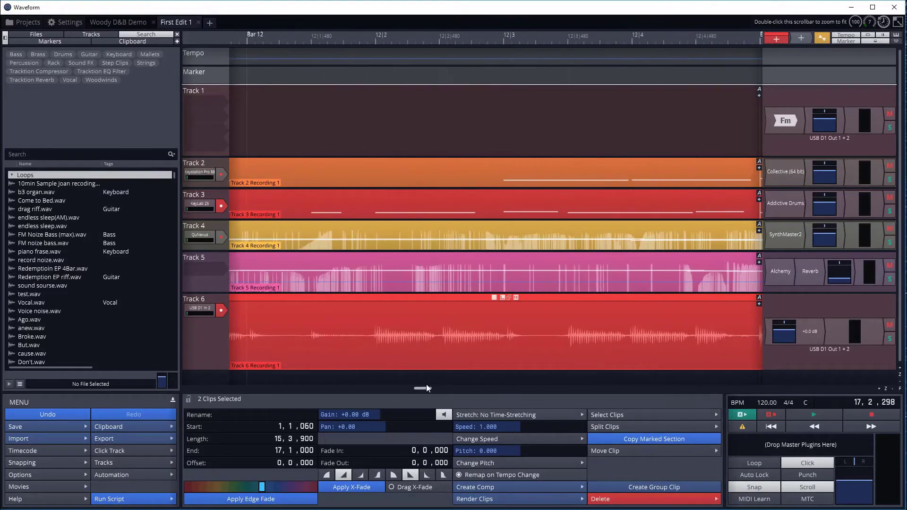
scroll(453, 334, "down", 8)
scroll(452, 333, "down", 2)
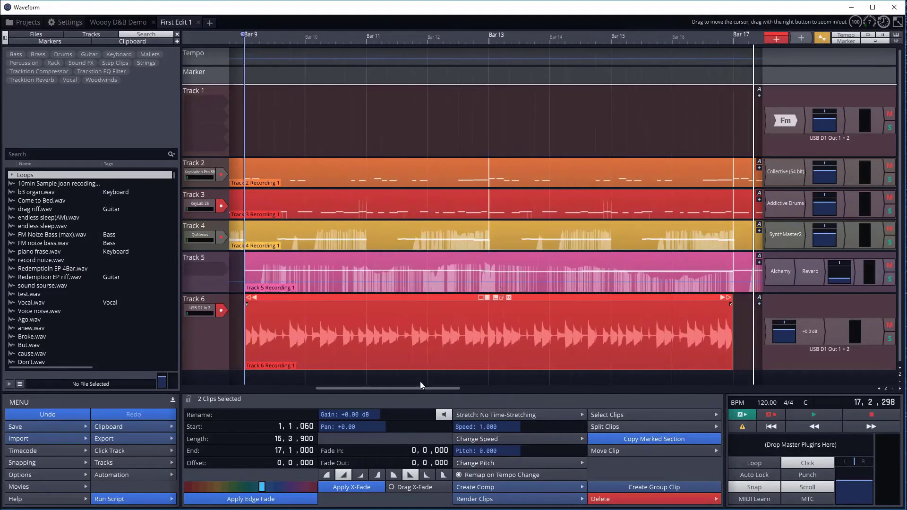
left_click_drag(415, 387, 364, 388)
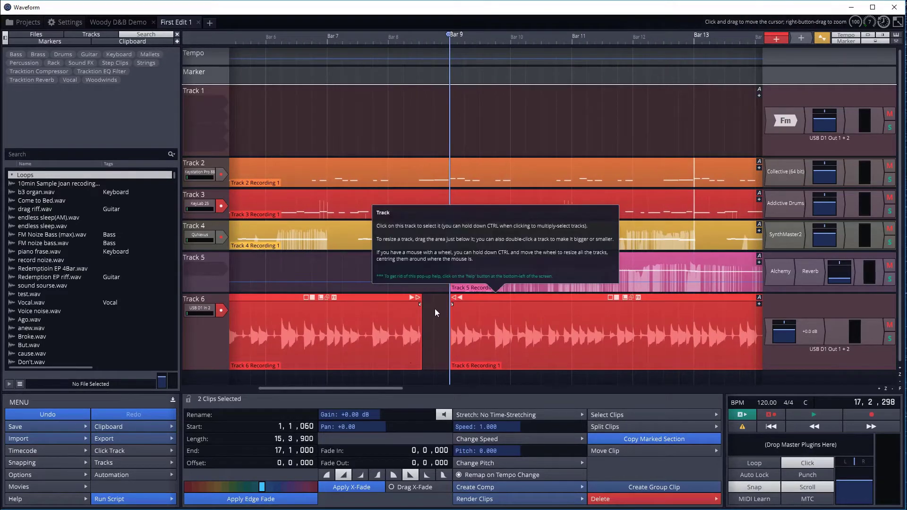
left_click(352, 300)
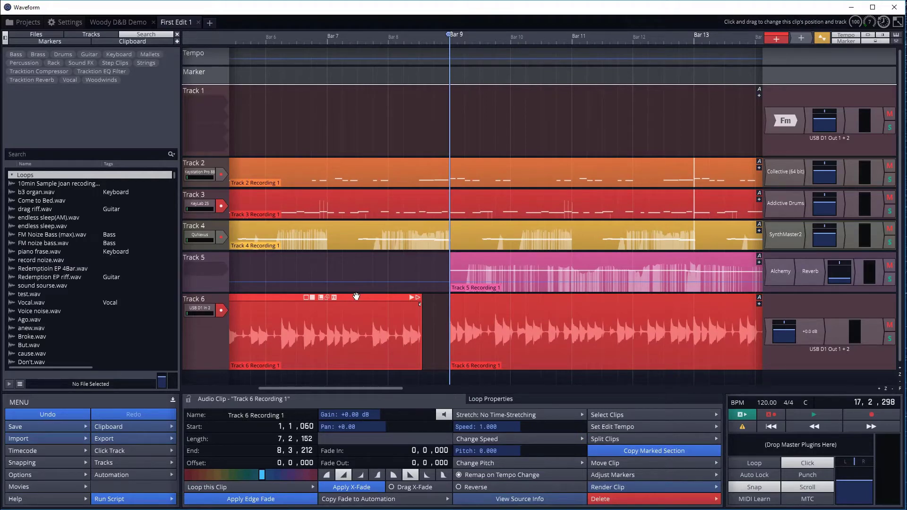
key("Delete")
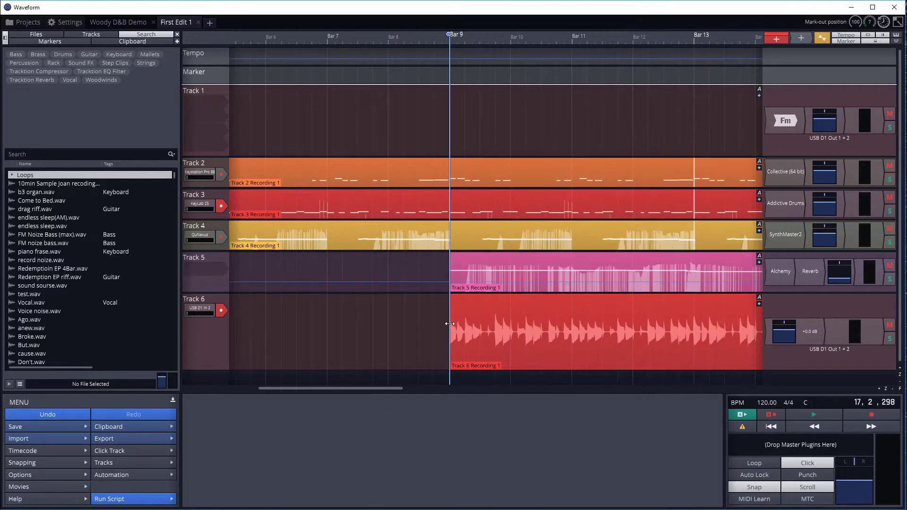
Try extending the remaining Track 6 clip's start back to 6,3,000, and undo the extension
mouse_move(456, 298)
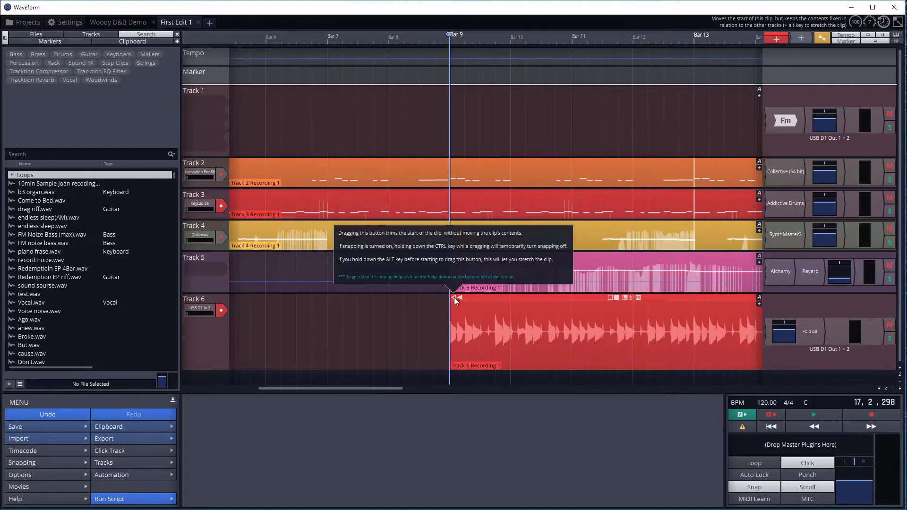
left_click_drag(455, 297, 302, 298)
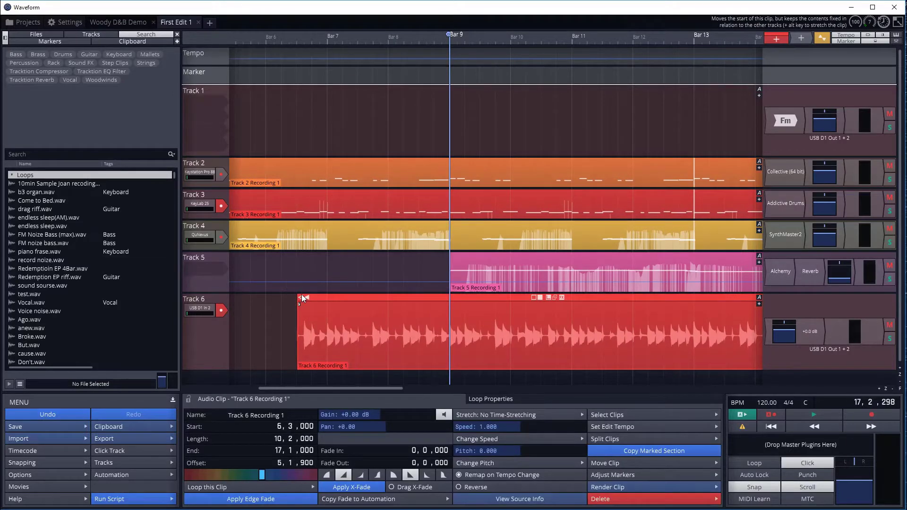
key("ctrl+z")
Loop the remaining Track 6 clip eight times with the Loop x8 option
mouse_move(580, 299)
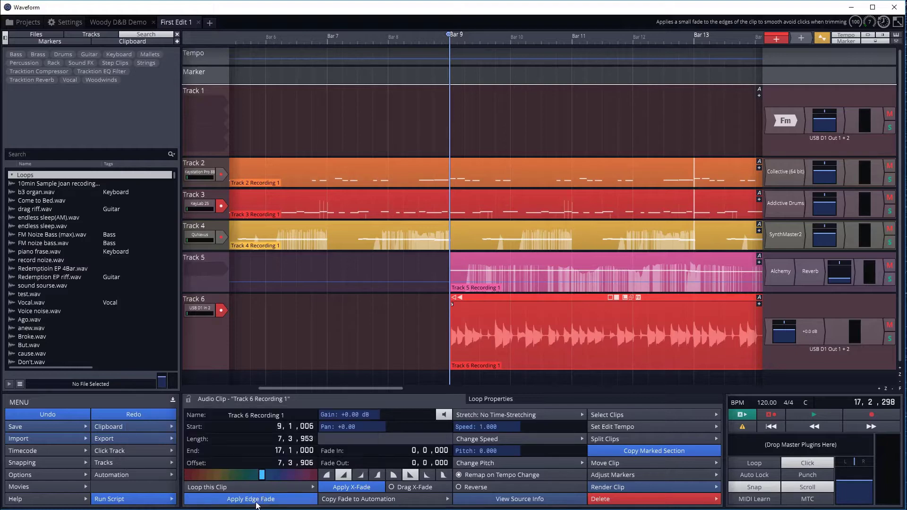
left_click(296, 487)
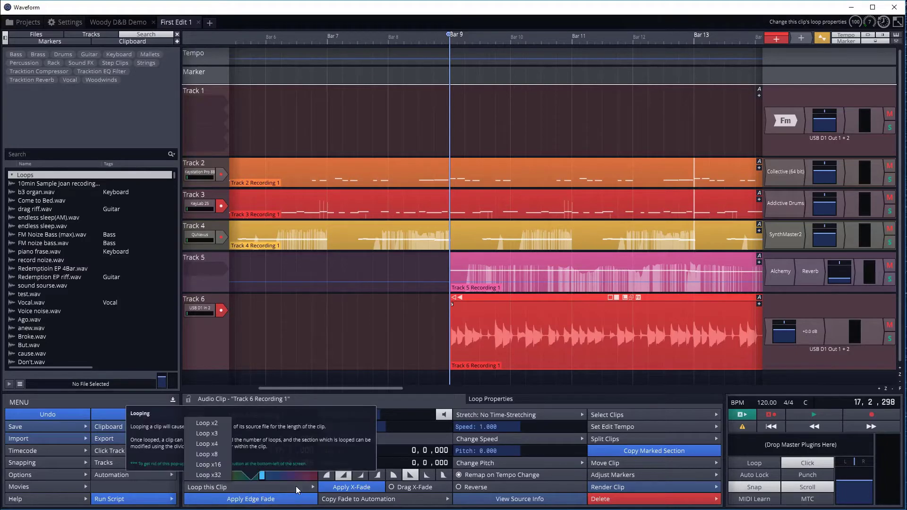
left_click(220, 452)
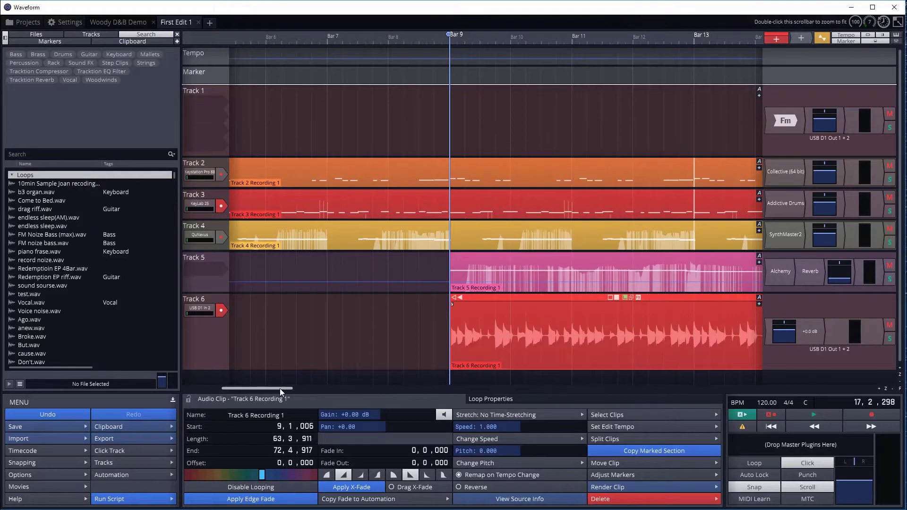
Audition the looped Track 6 clip on its own from positions just after bar 9
left_click_drag(280, 389, 264, 408)
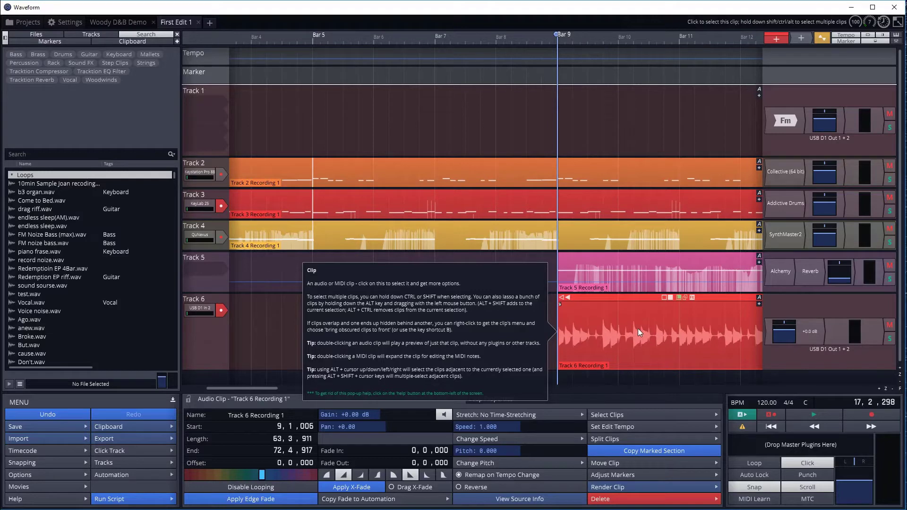
double_click(605, 318)
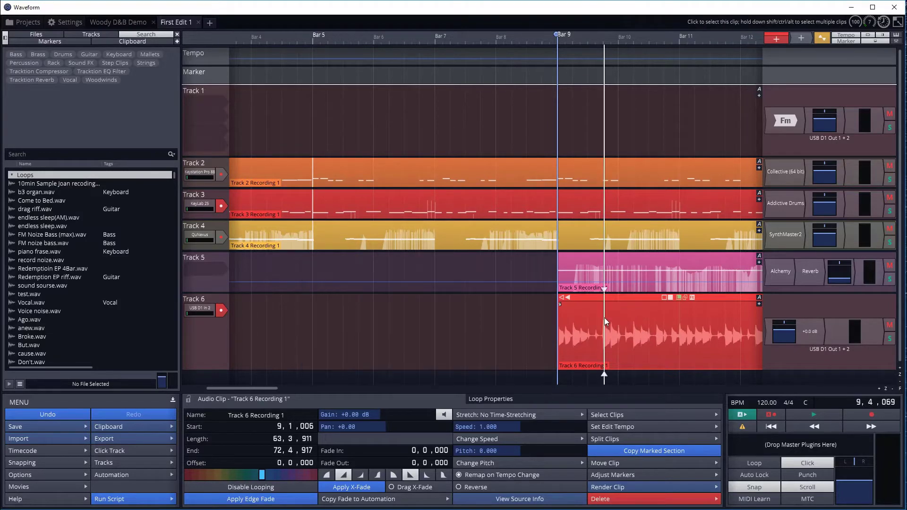
double_click(571, 312)
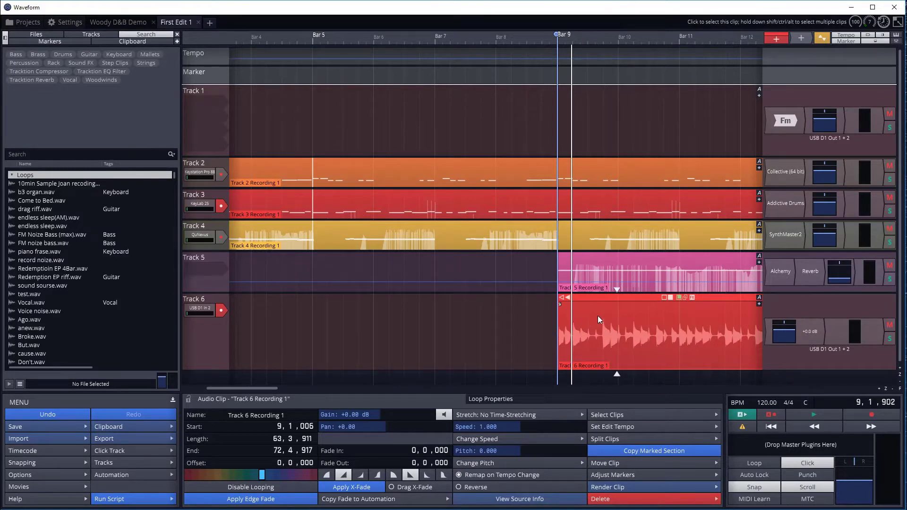
Open the Track 4 Recording 1 clip in the MIDI editor and examine its notes and editing controls
double_click(582, 236)
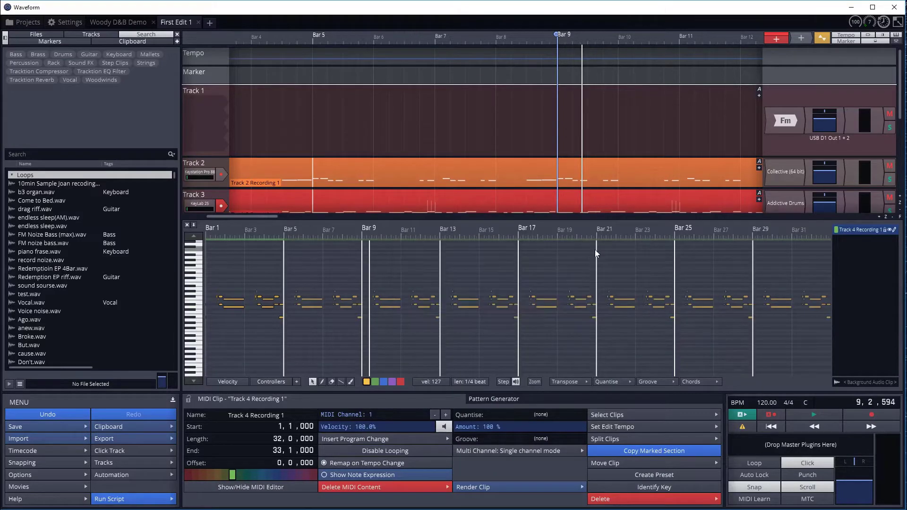
left_click(403, 276)
left_click(387, 322)
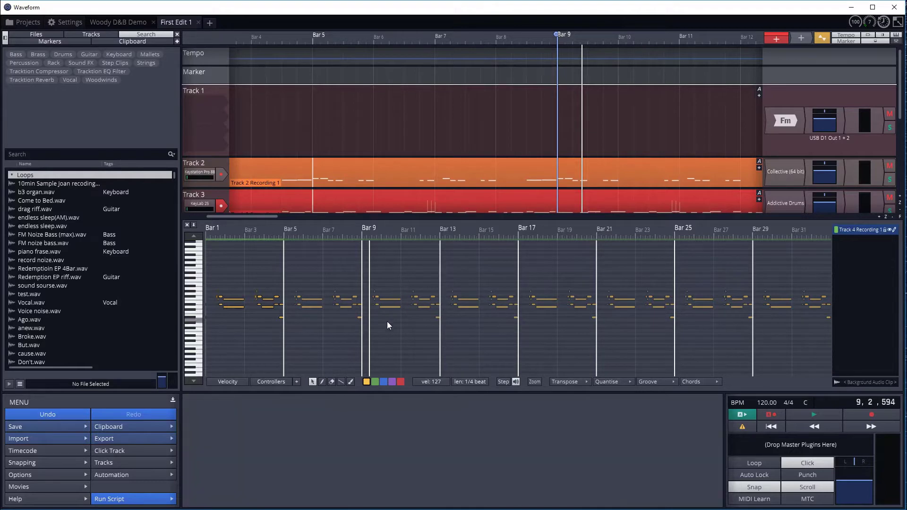
left_click(332, 320)
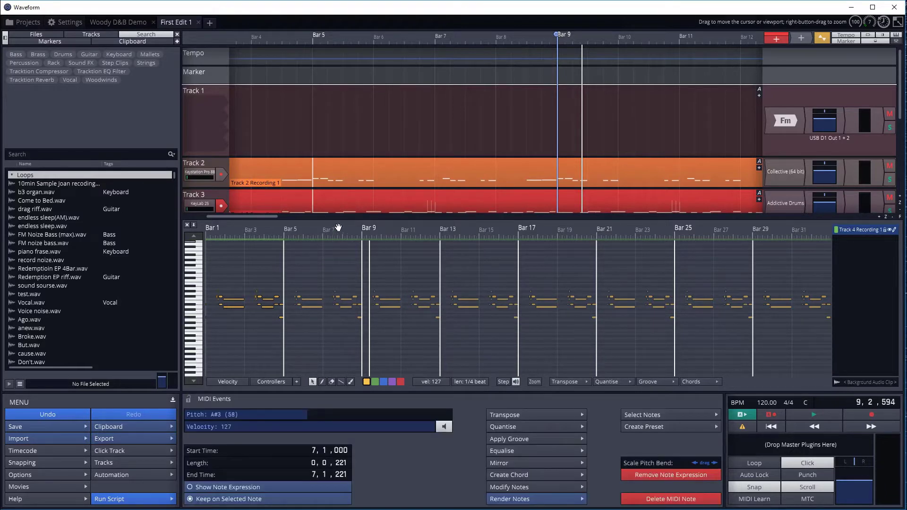
left_click(299, 279)
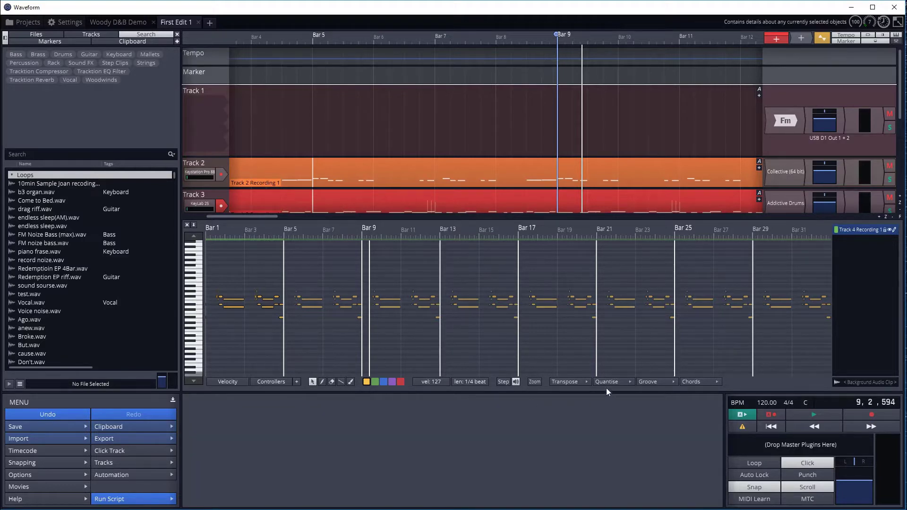
left_click(516, 382)
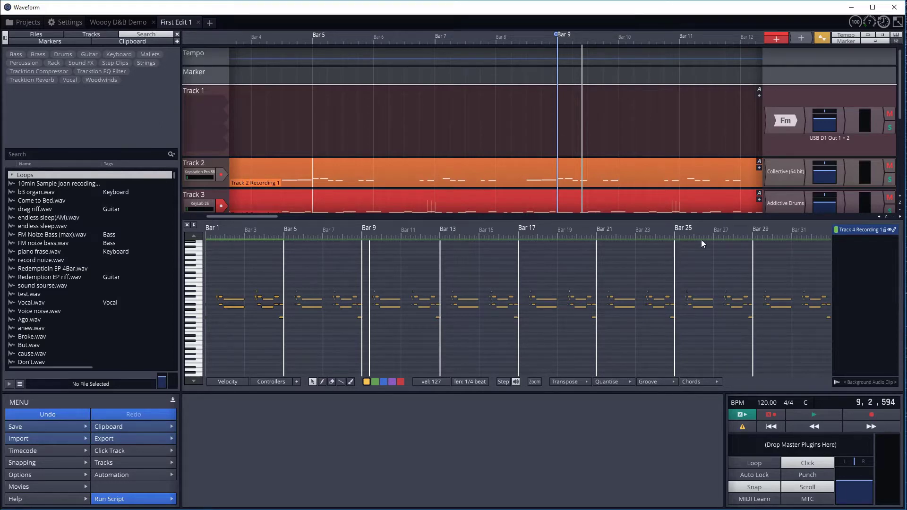
Audition the looped Track 6 clip in the arrangement from about bar 12 and again from about bar 11
left_click(574, 124)
left_click_drag(574, 123, 598, 152)
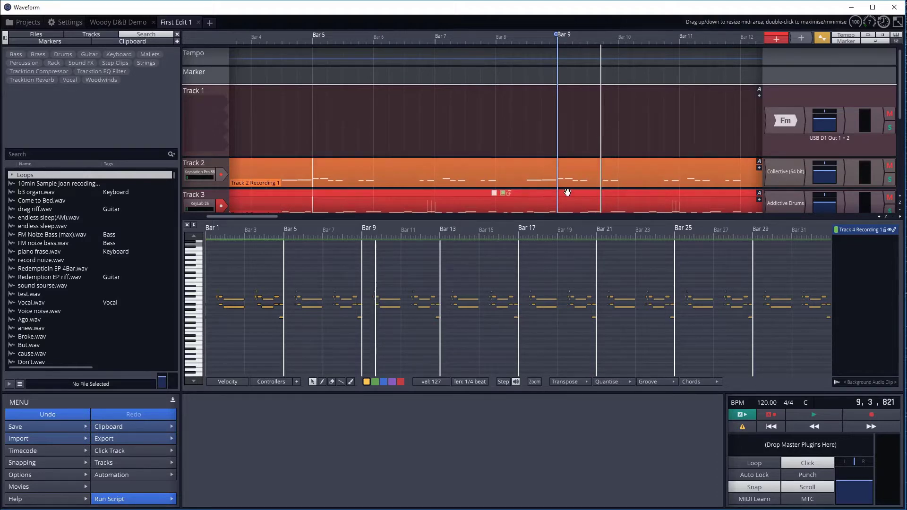
scroll(683, 157, "down", 3)
scroll(684, 158, "up", 3)
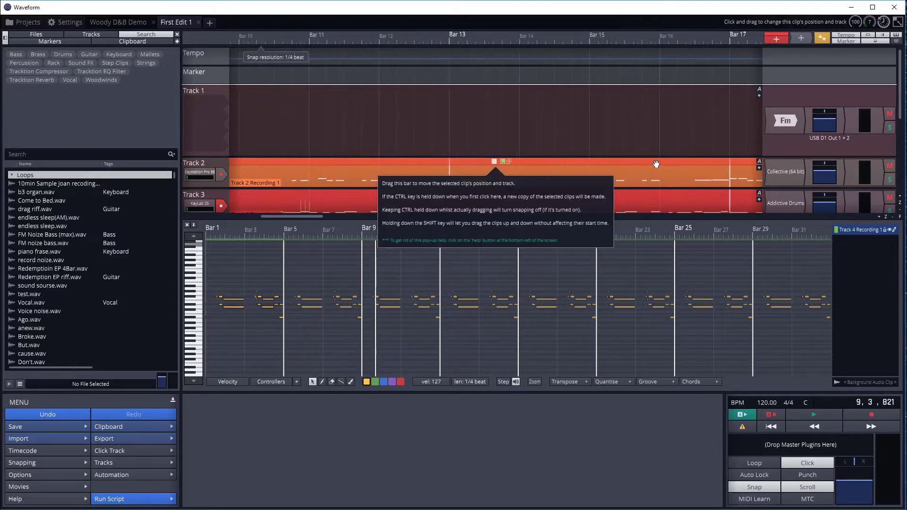
scroll(208, 140, "down", 5)
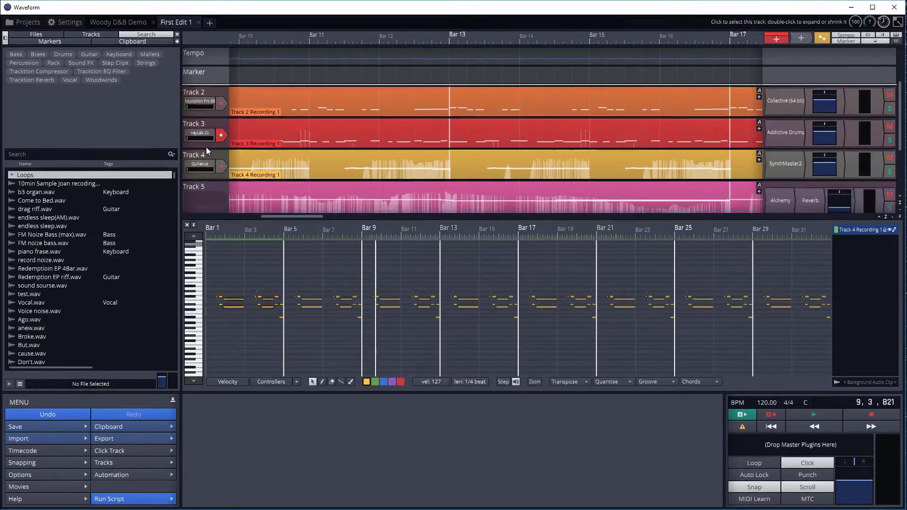
scroll(207, 147, "down", 2)
left_click(397, 167)
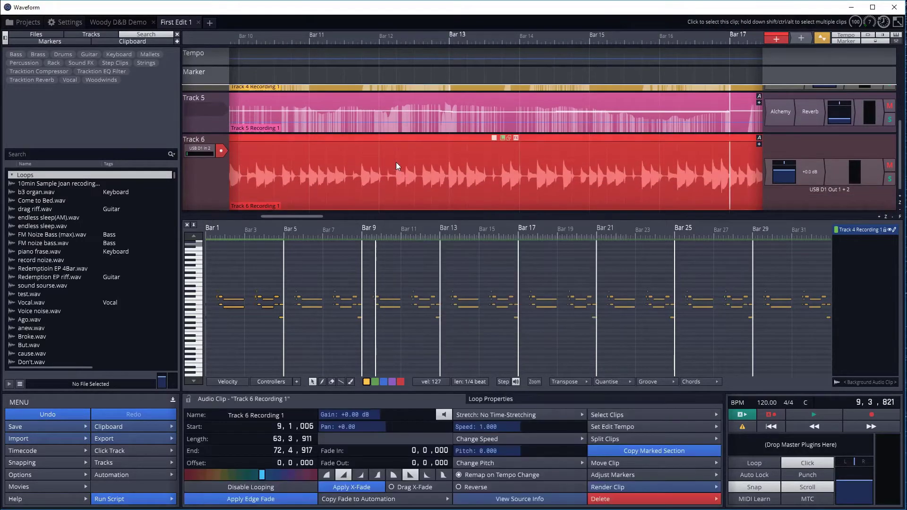
left_click(396, 161)
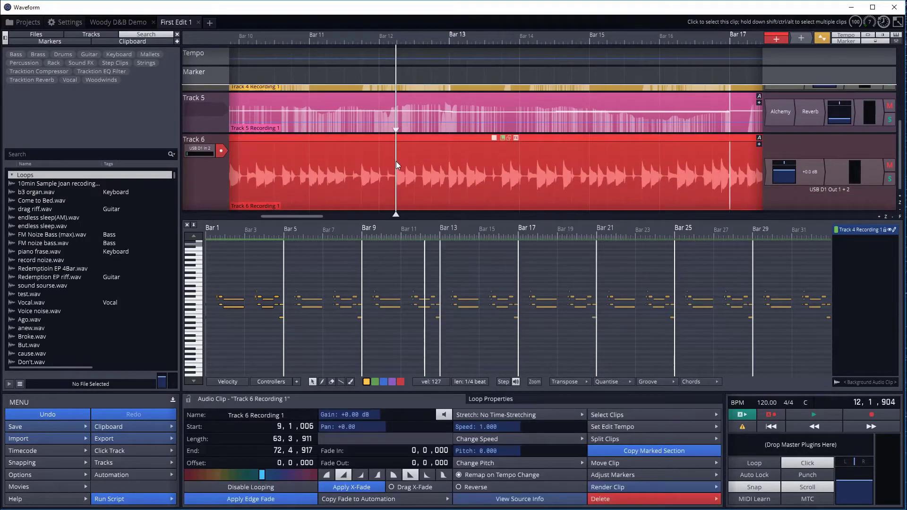
left_click(358, 157)
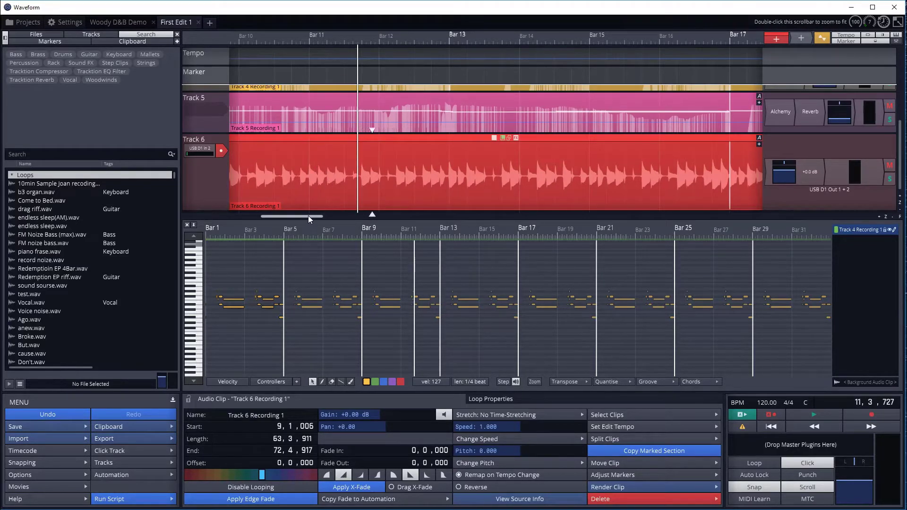
Check the context options of the Track 6 clip and play position just after bar 9
left_click_drag(308, 215, 289, 214)
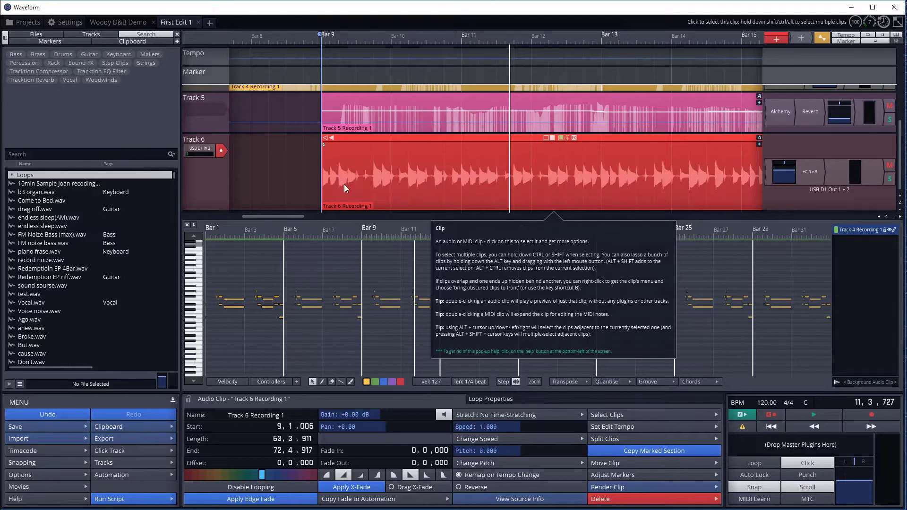
right_click(340, 172)
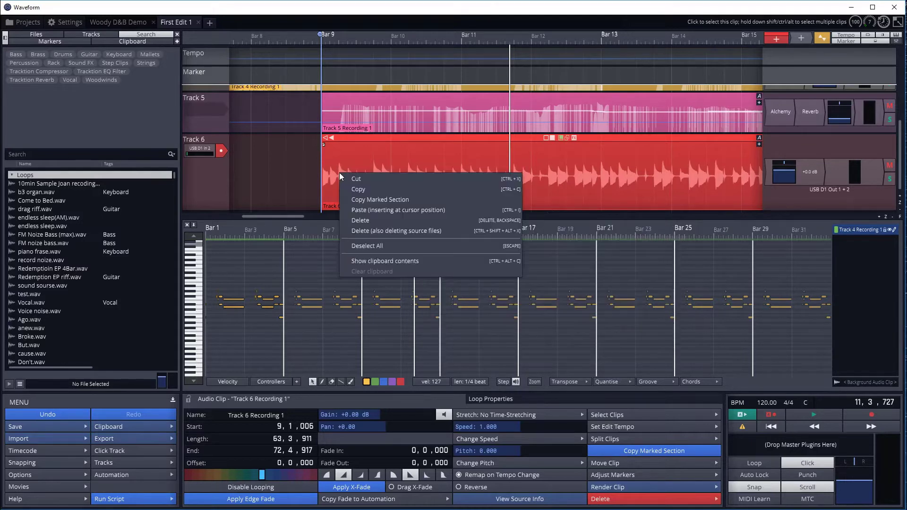
left_click(349, 161)
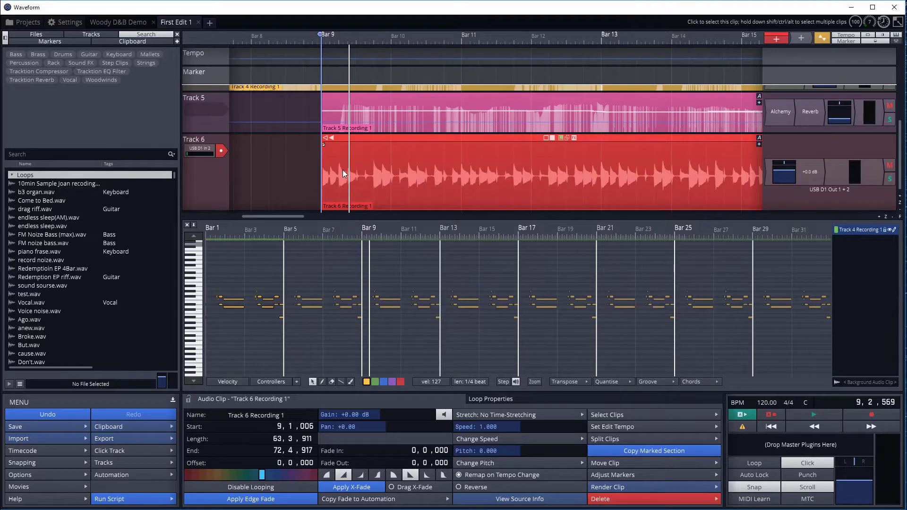
Close the MIDI editor to enlarge Track 6, and place the cursor on the waveform at 9,4,491, before bar 10
left_click(187, 225)
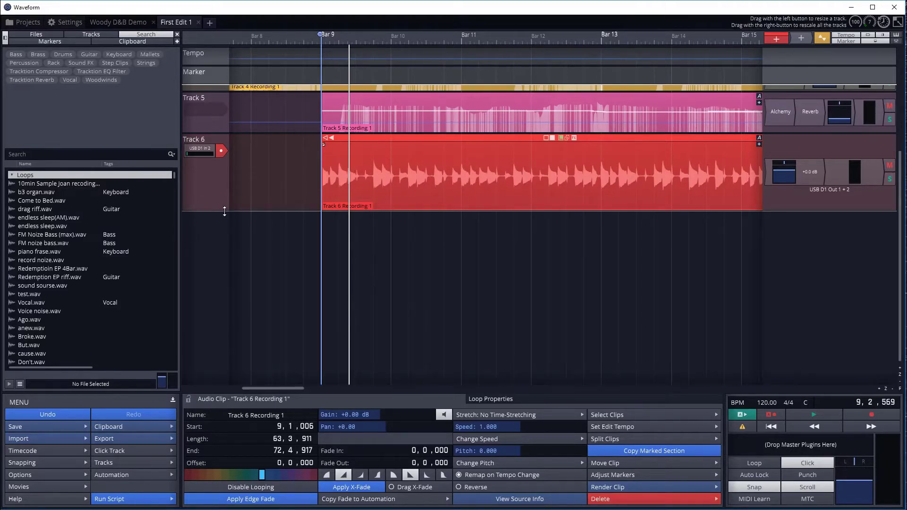
left_click_drag(225, 212, 222, 363)
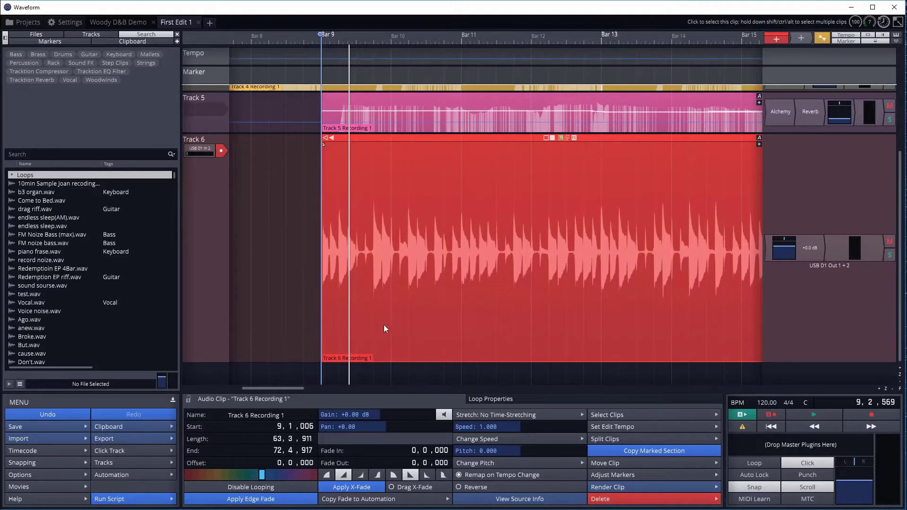
scroll(390, 299, "up", 5)
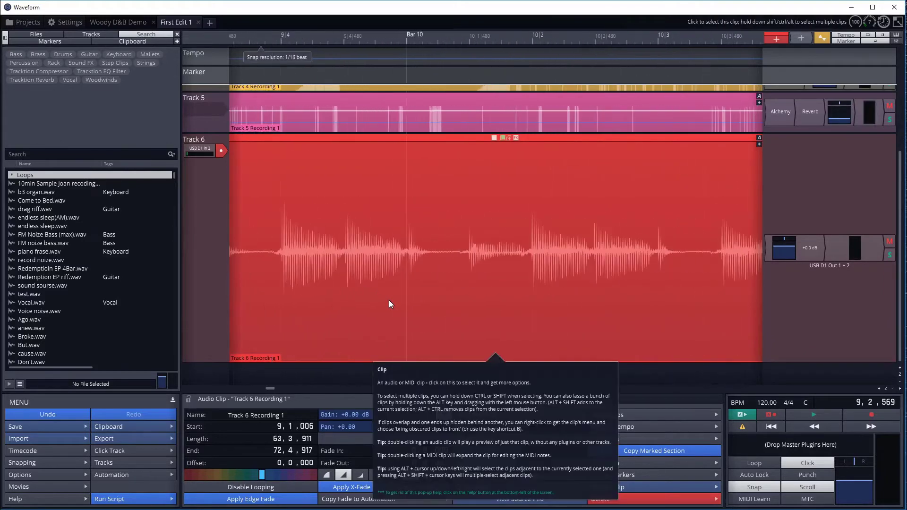
left_click(345, 246)
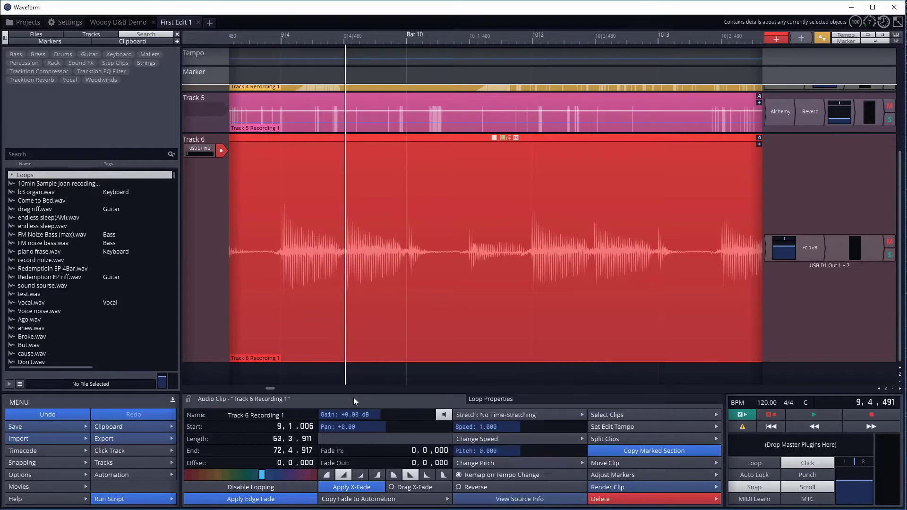
Raise the Track 6 clip's pitch by 2 semitones and audition the shifted audio from around 9|4
mouse_move(354, 398)
left_click(563, 460)
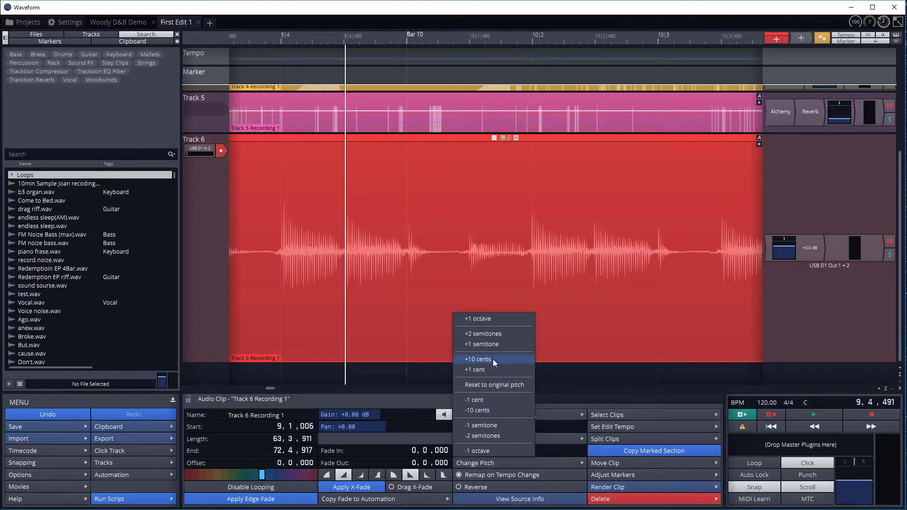
left_click(498, 336)
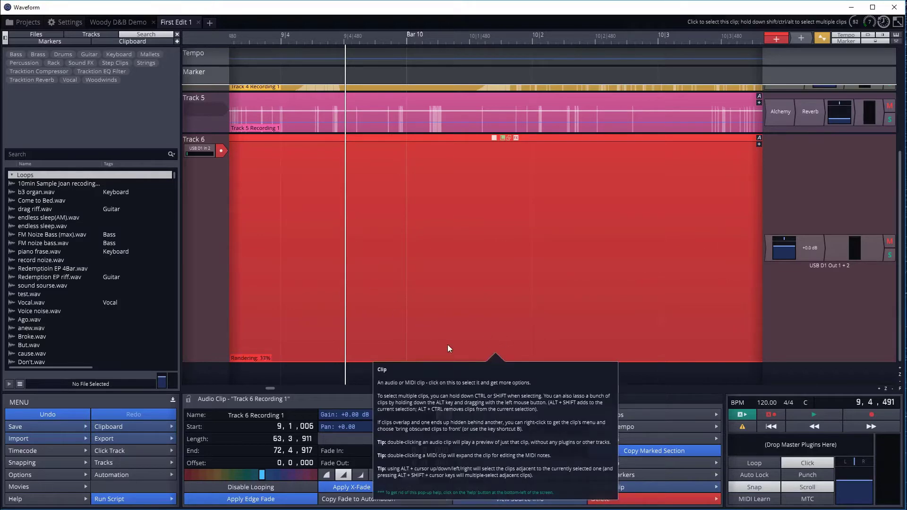
left_click(277, 250)
key("space")
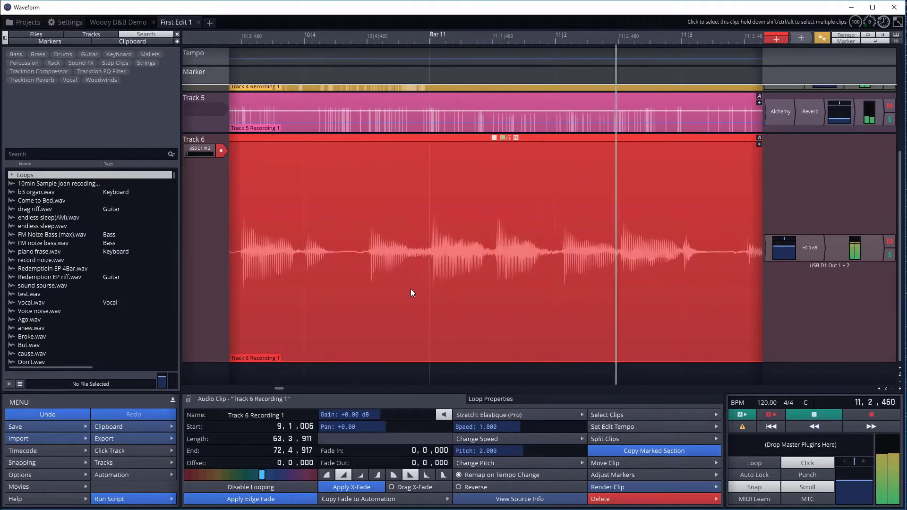
key("space")
Solo Track 6 and loop playback between bars 9 and 17
scroll(411, 293, "down", 6)
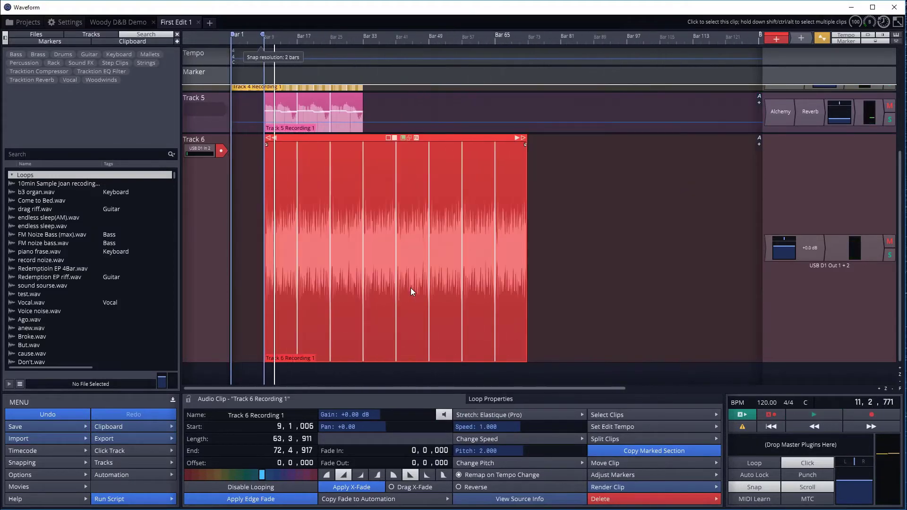
left_click(893, 260)
key("space")
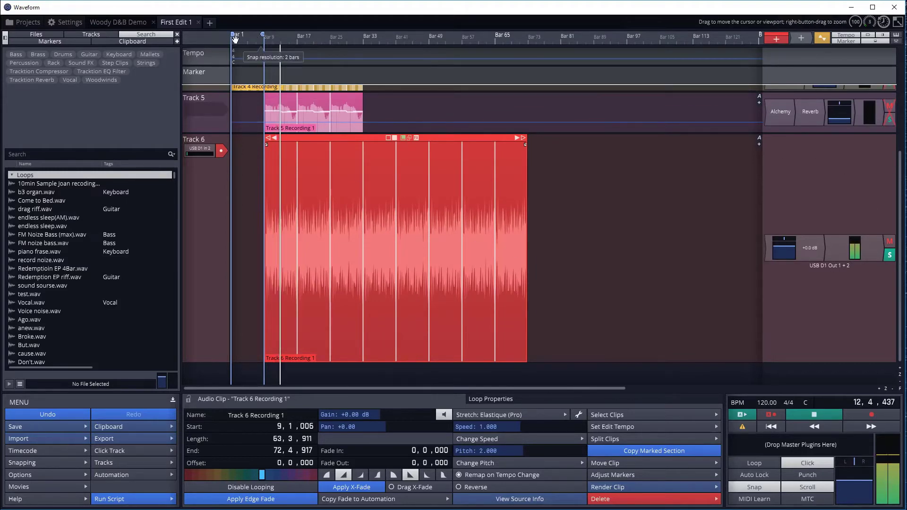
mouse_move(263, 35)
left_mouse_down()
mouse_move(308, 37)
mouse_move(298, 37)
left_mouse_up()
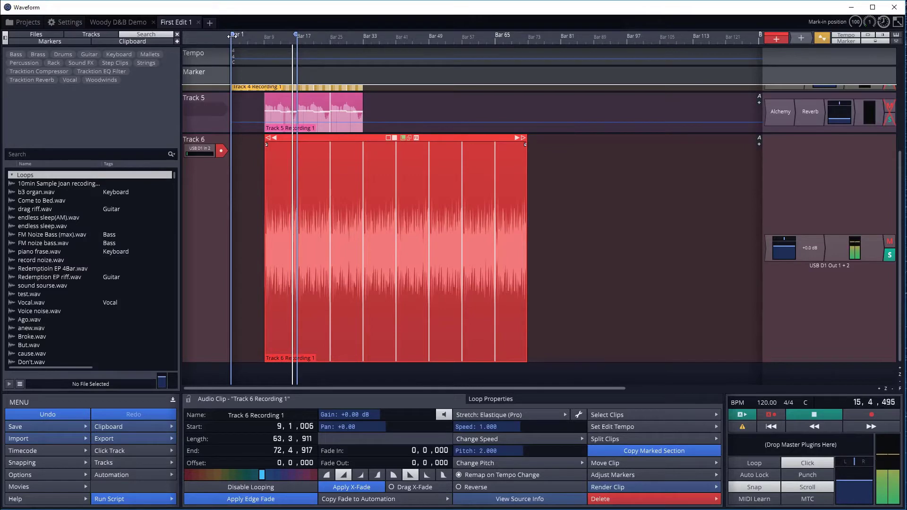
left_click_drag(232, 35, 265, 35)
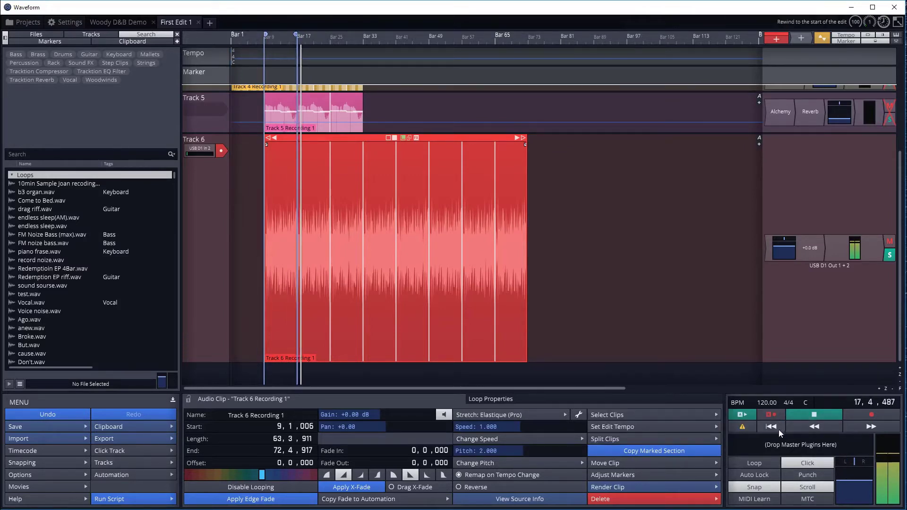
left_click(761, 463)
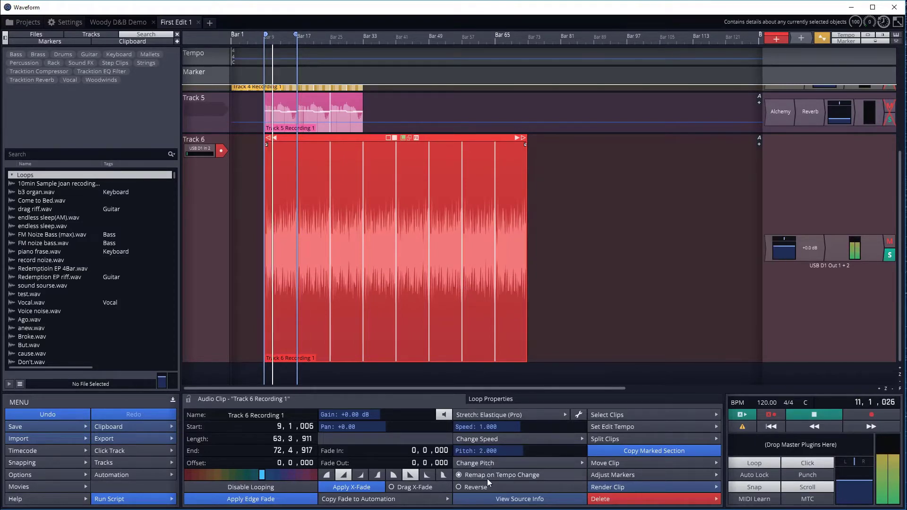
Review the Track 6 clip's time-stretch algorithms, keep Elastique (Pro), and check its Synchronize Timestretch / Pitchshift option
mouse_move(487, 478)
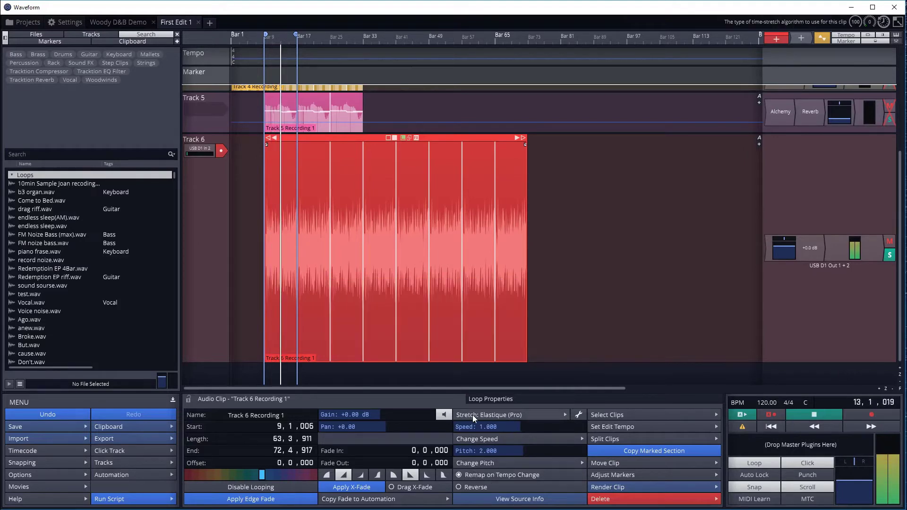
left_click(546, 413)
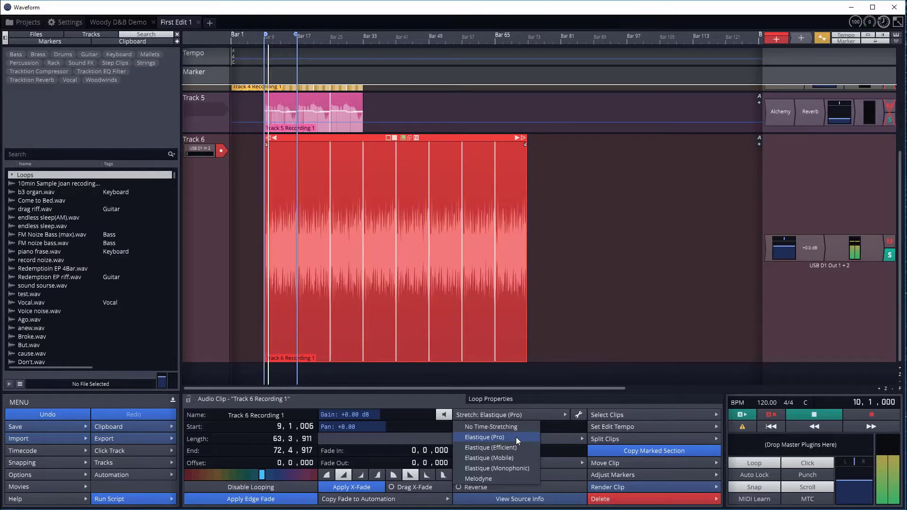
left_click(516, 437)
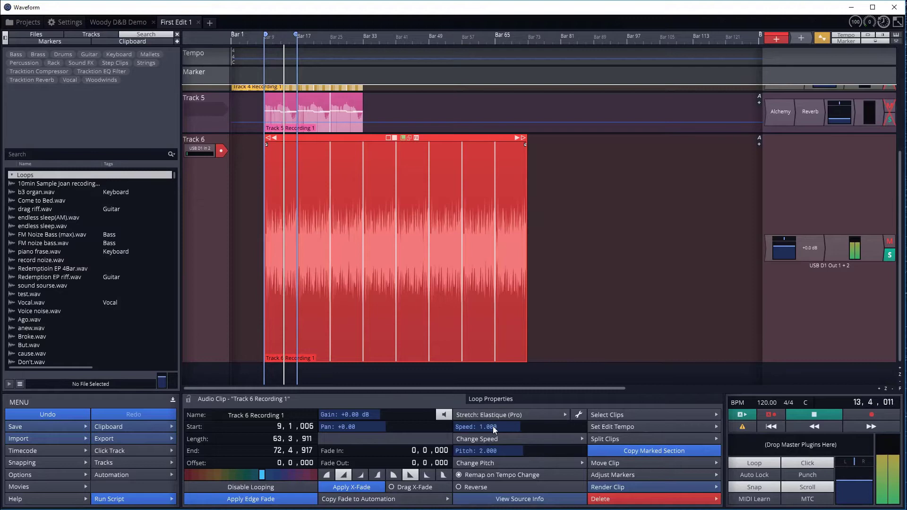
left_click(582, 413)
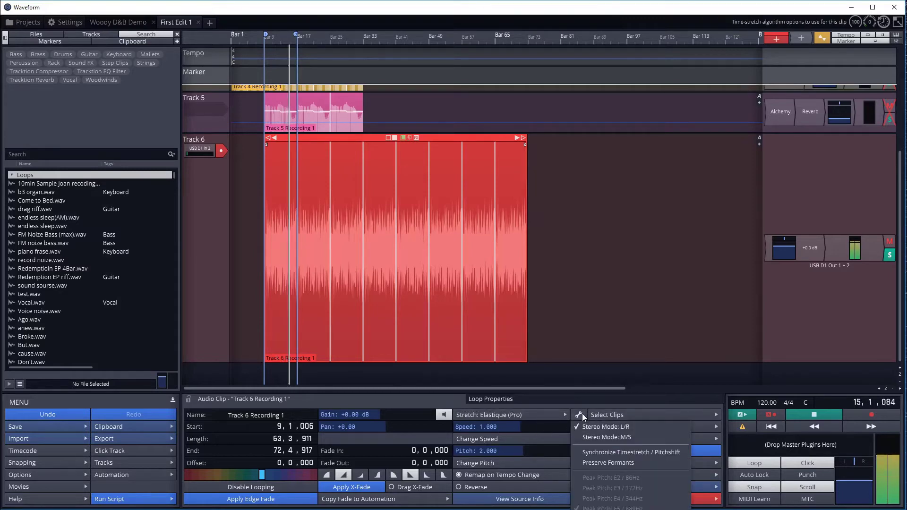
left_click(620, 451)
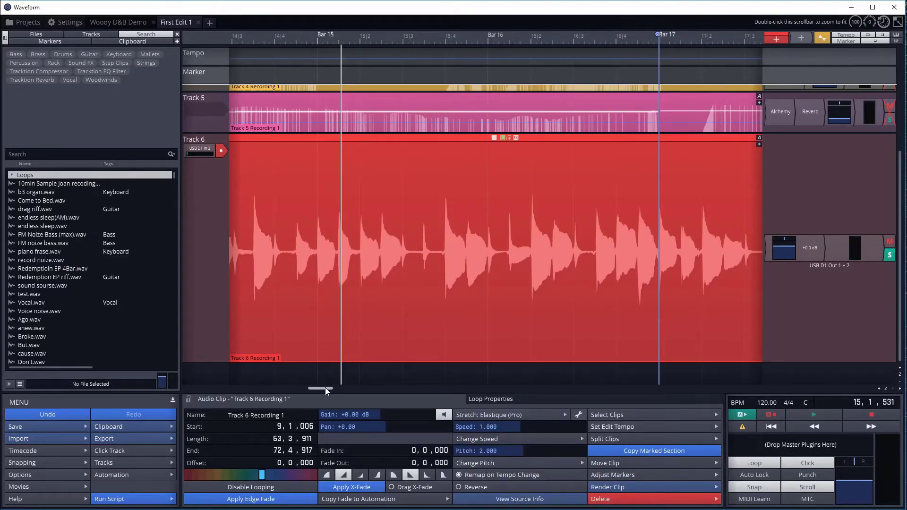
Check the context options on the Track 6 clip's body and header, and place the cursor at 9,3,121
left_click_drag(325, 388, 272, 388)
mouse_move(313, 247)
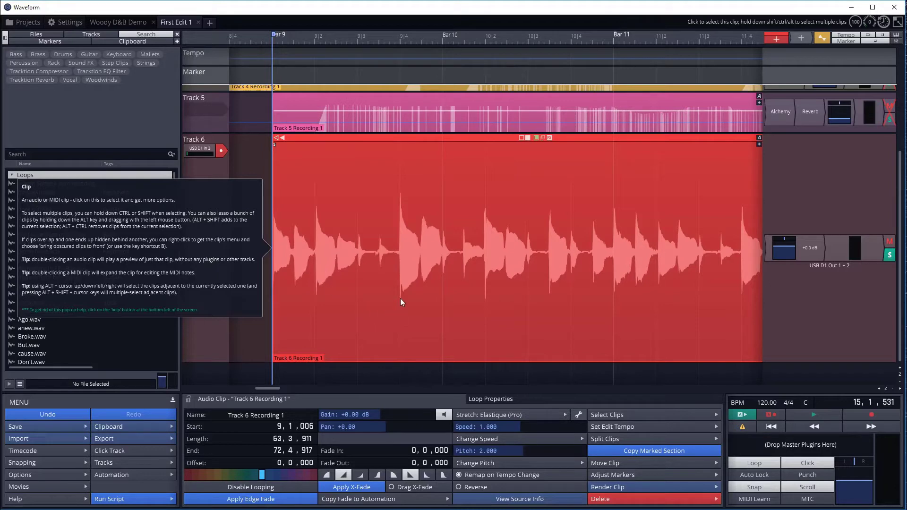
right_click(429, 256)
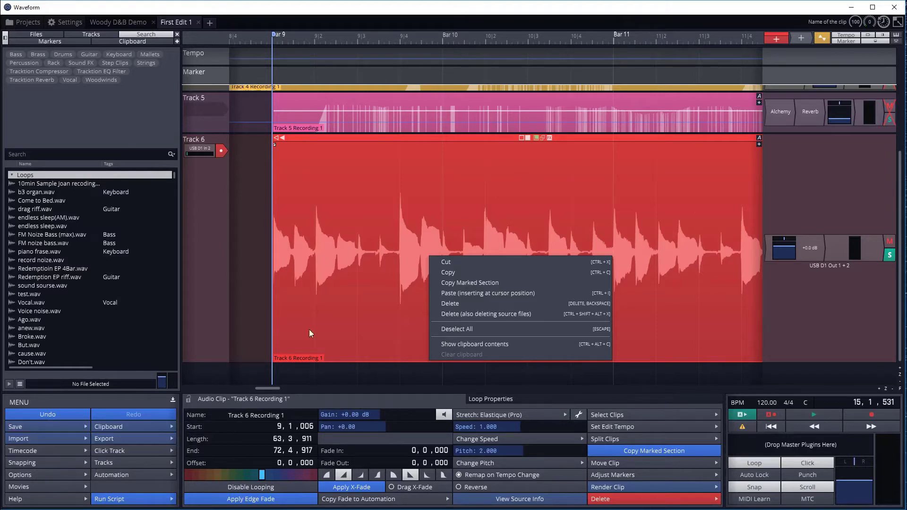
right_click(358, 161)
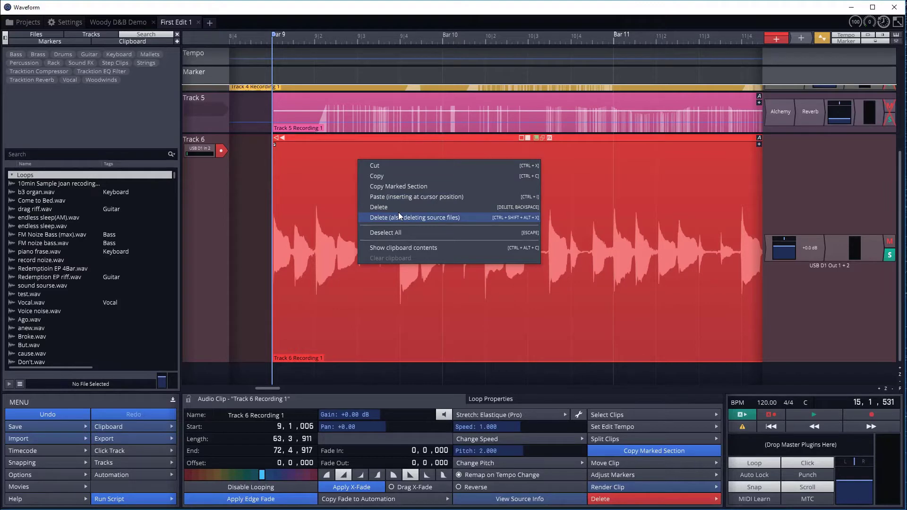
left_click(390, 139)
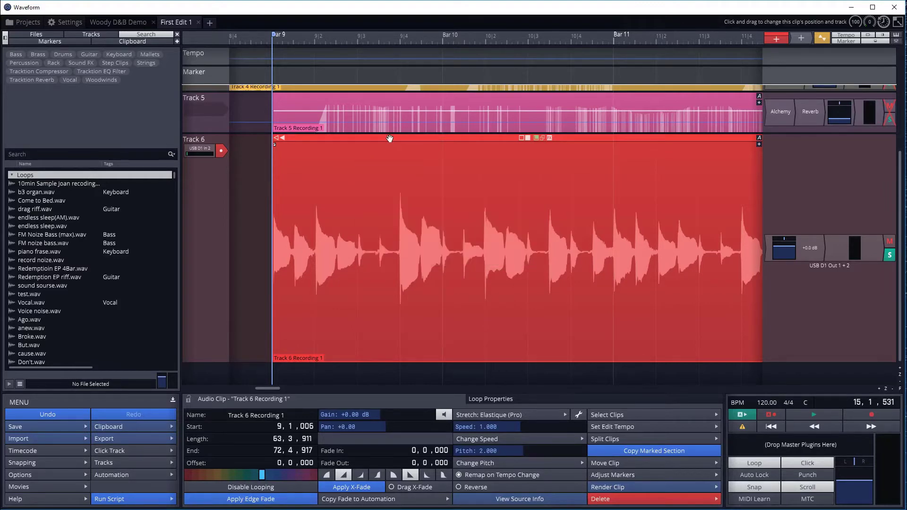
right_click(390, 138)
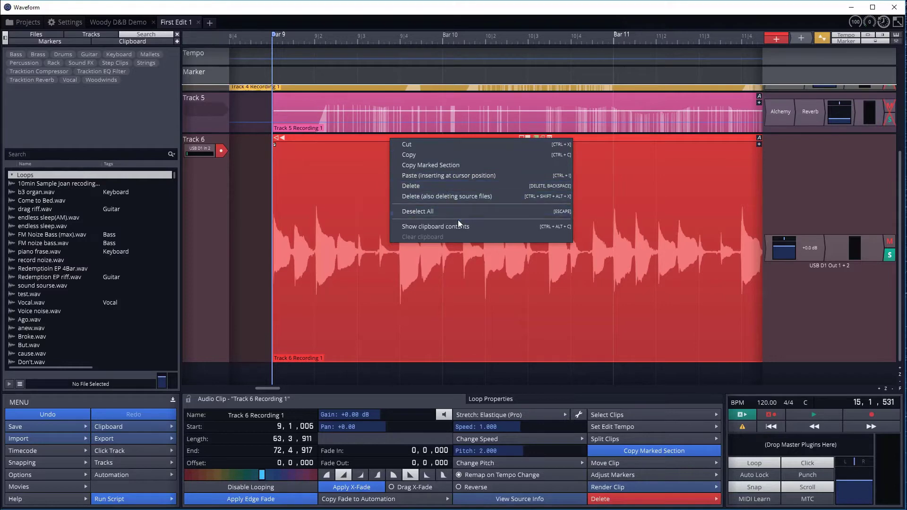
left_click(363, 261)
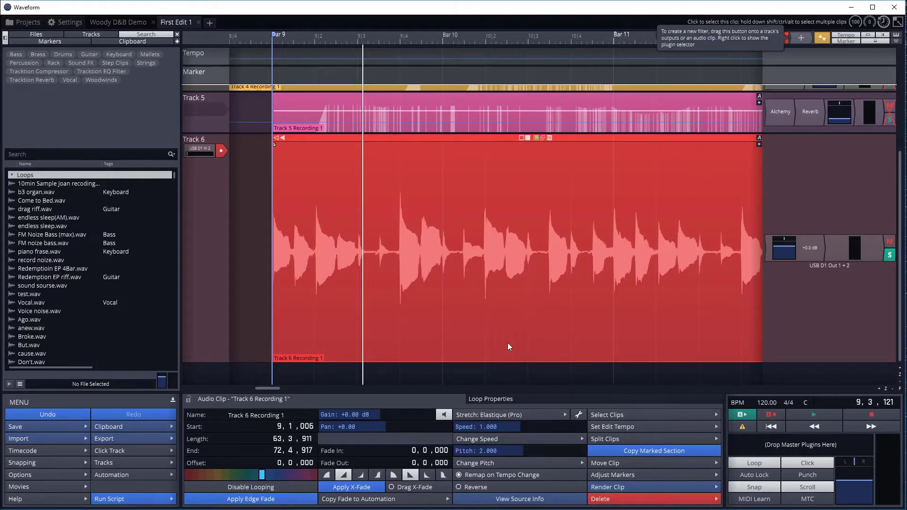
Add a Warp Time effect to the Track 6 clip and inspect the waveform from bar 9 through bar 16
left_click(549, 138)
mouse_move(533, 145)
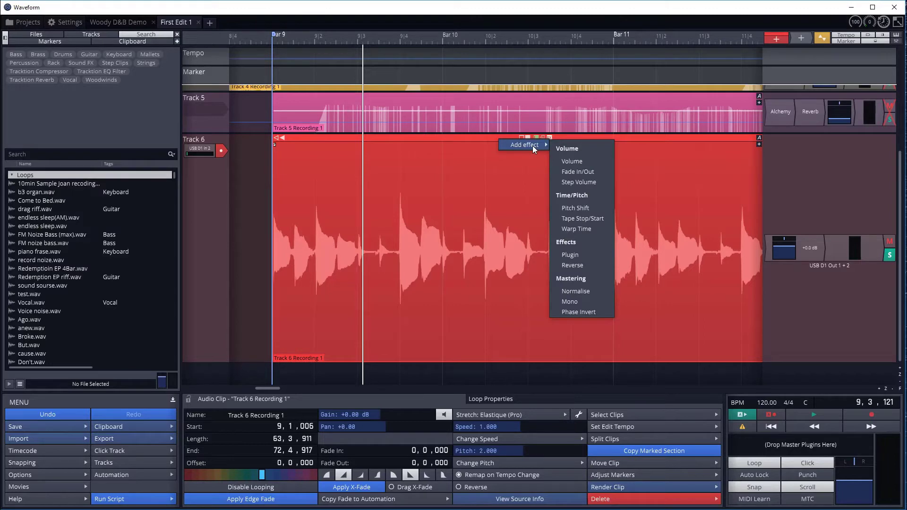
left_click(588, 229)
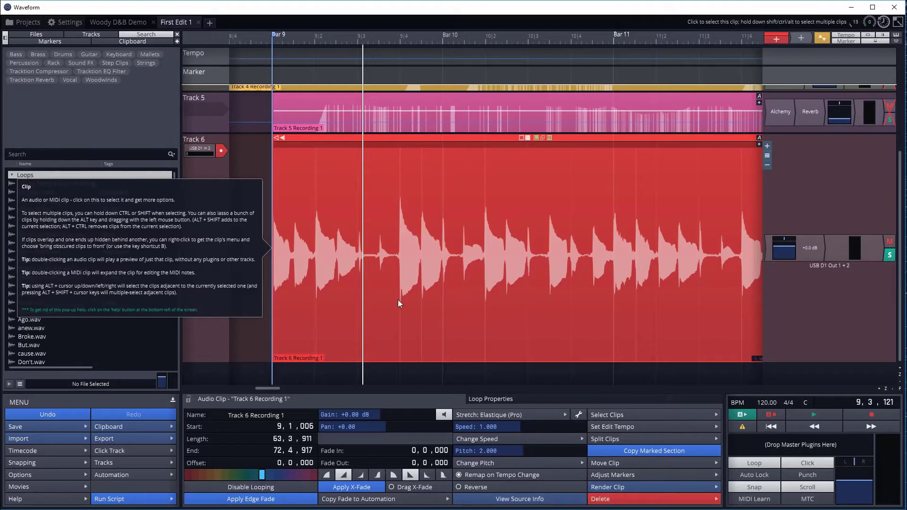
scroll(520, 302, "right", 5)
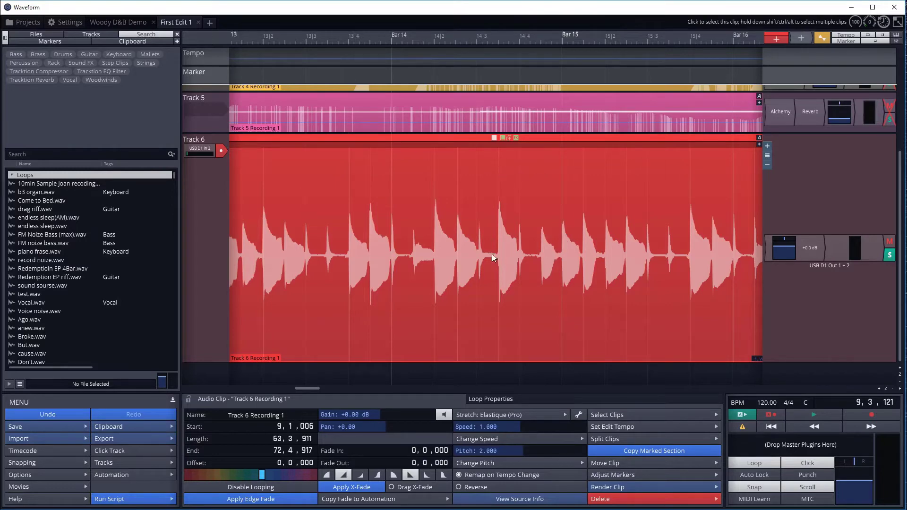
left_click_drag(310, 388, 271, 391)
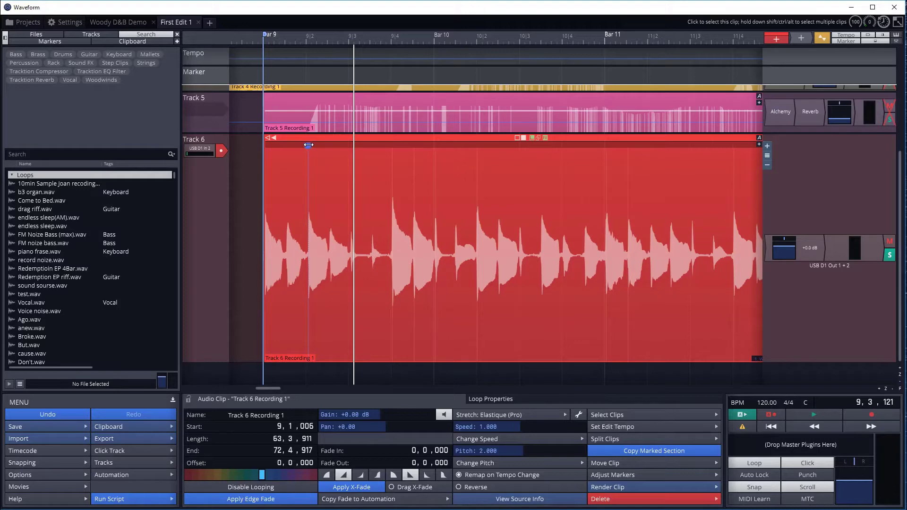
Place a warp marker on the transient at 9|2 and check the Warp Time effect's reordering options
left_click_drag(309, 145, 307, 145)
left_click(768, 156)
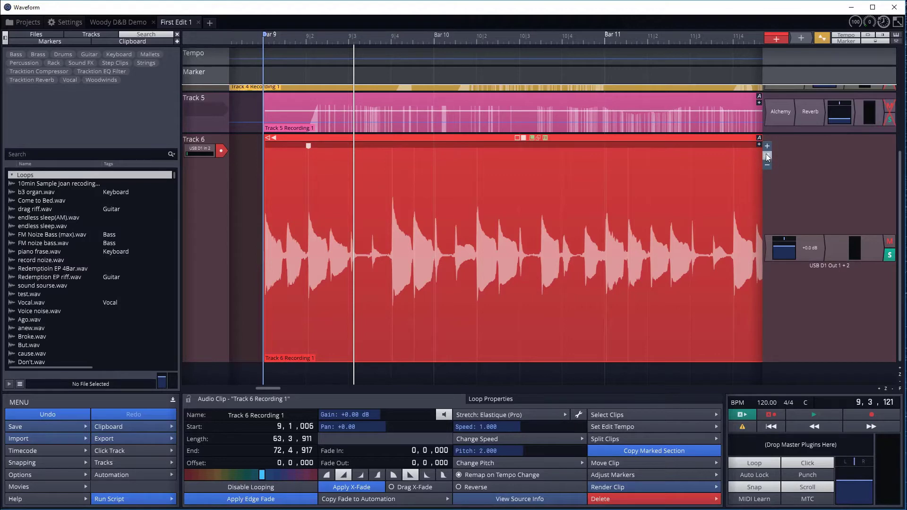
mouse_move(753, 163)
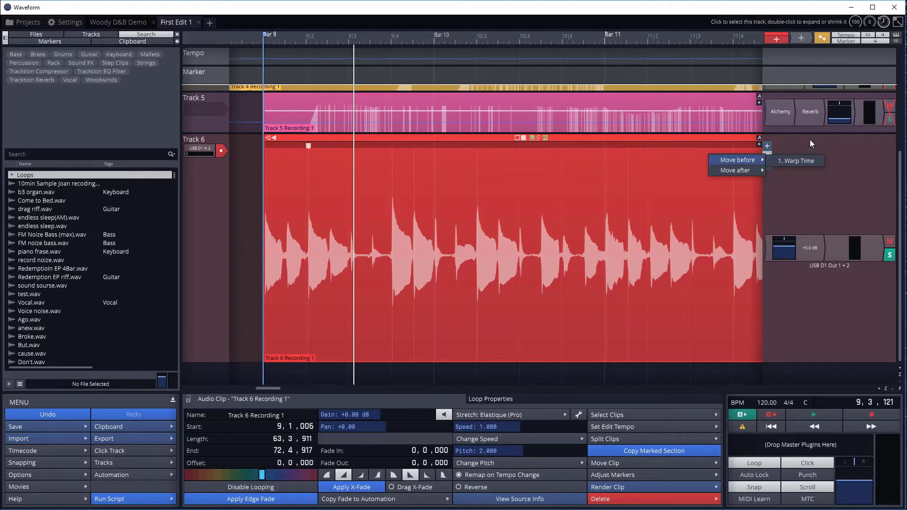
left_click(787, 158)
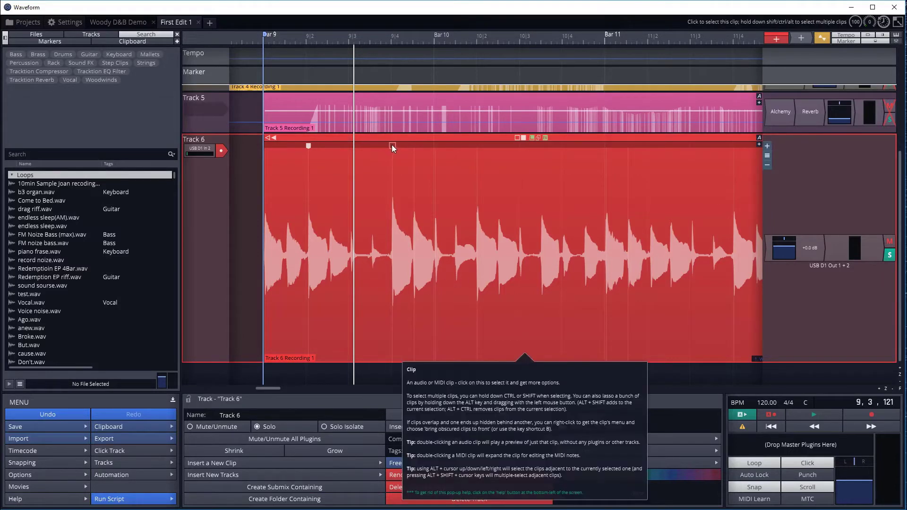
Add warp markers on the transients at 9|4 and bar 10, and check the marker removal options
left_click_drag(392, 145, 393, 145)
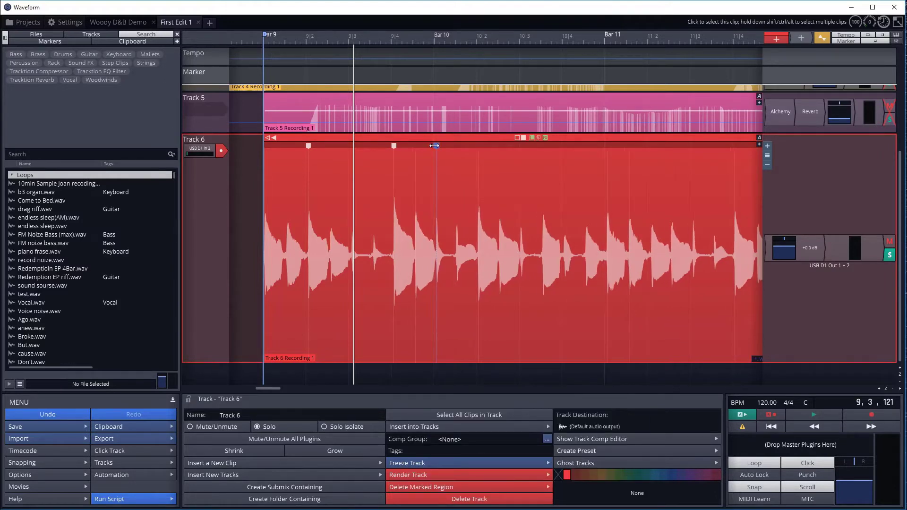
left_click_drag(434, 145, 435, 144)
right_click(437, 146)
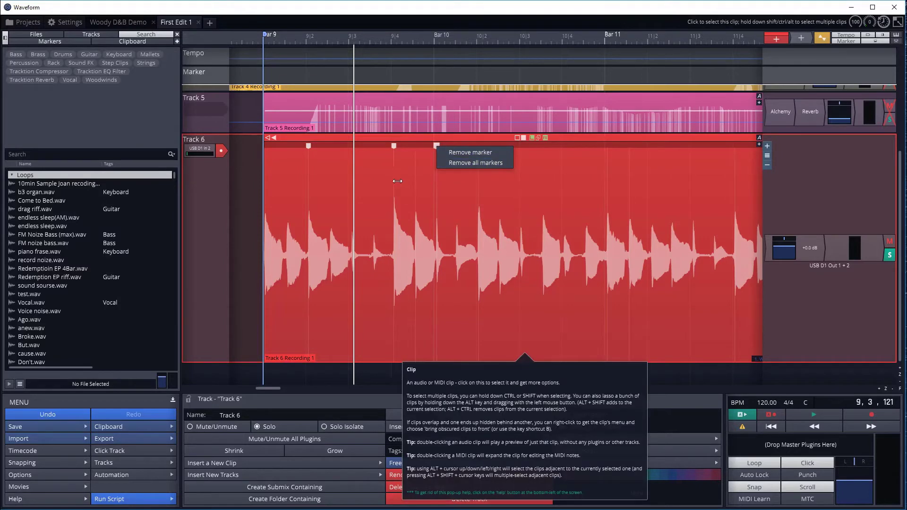
left_click(398, 166)
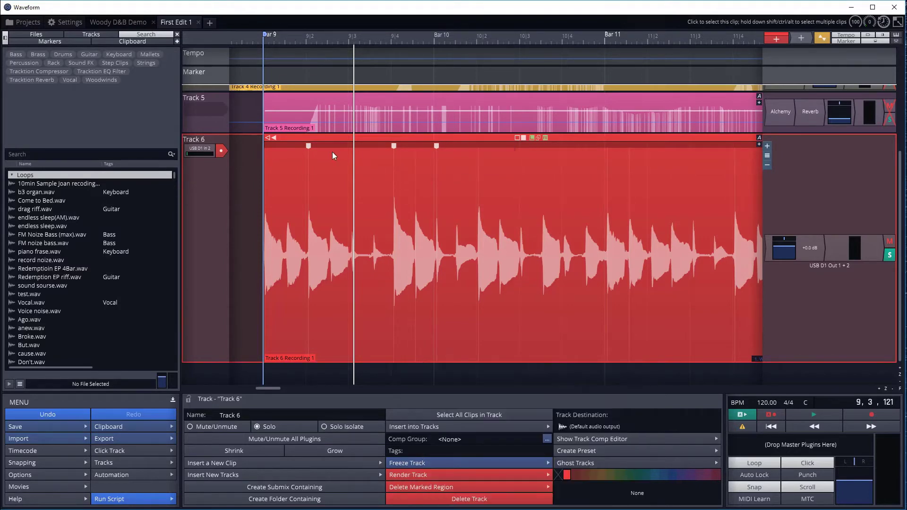
left_click(430, 139)
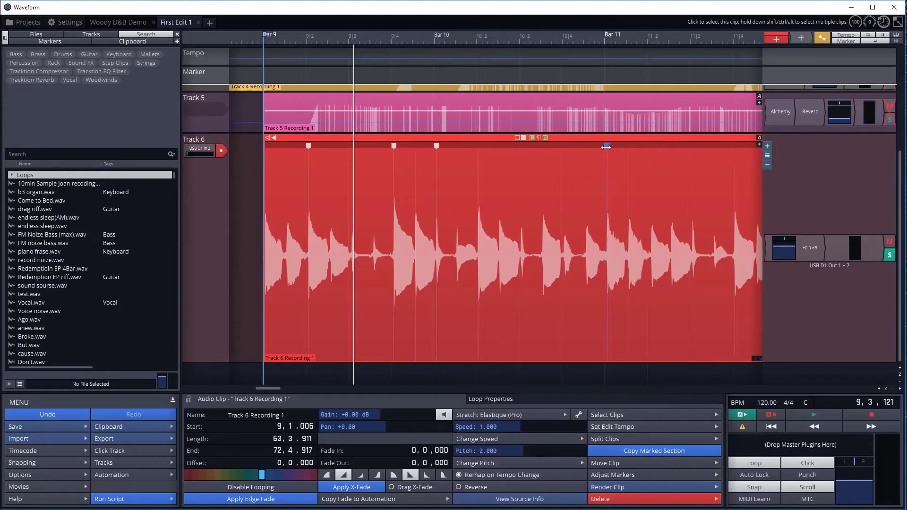
Add a warp marker on the bar 11 transient and nudge the bar 10 marker slightly earlier
left_click_drag(606, 147, 606, 148)
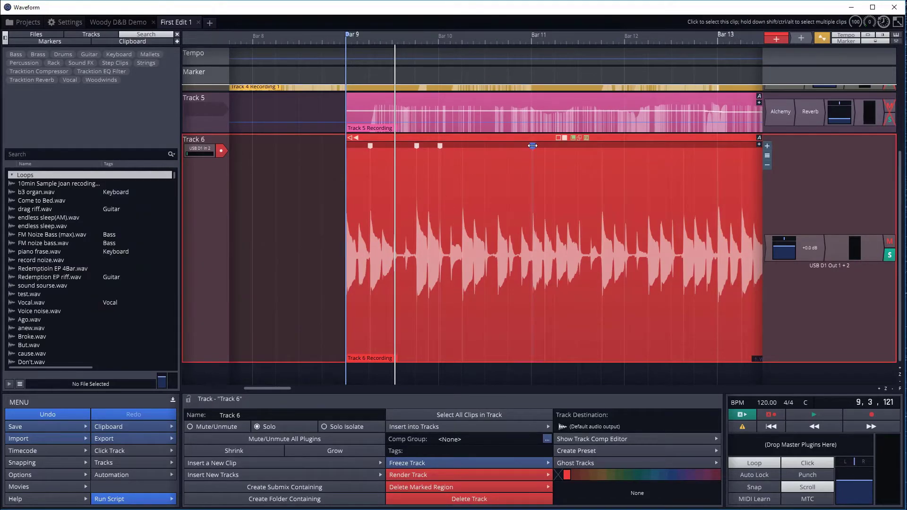
left_click_drag(531, 146, 533, 148)
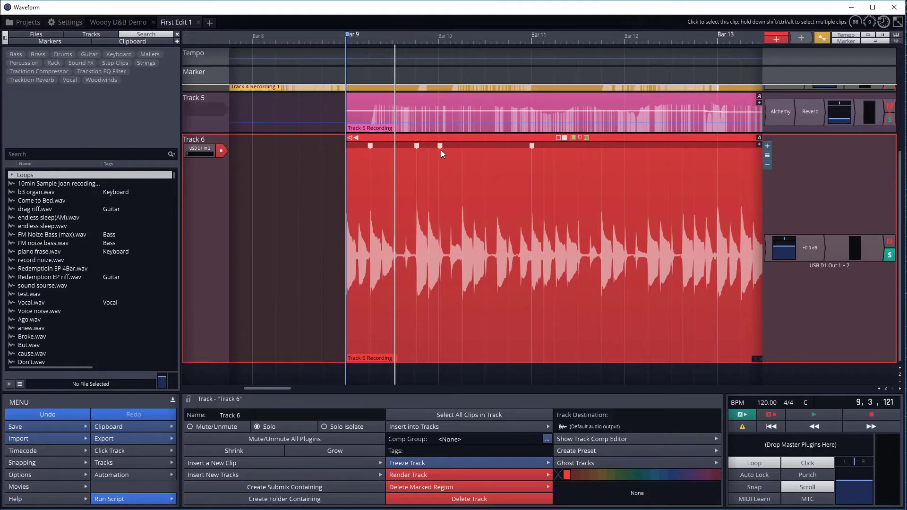
left_click_drag(440, 146, 439, 147)
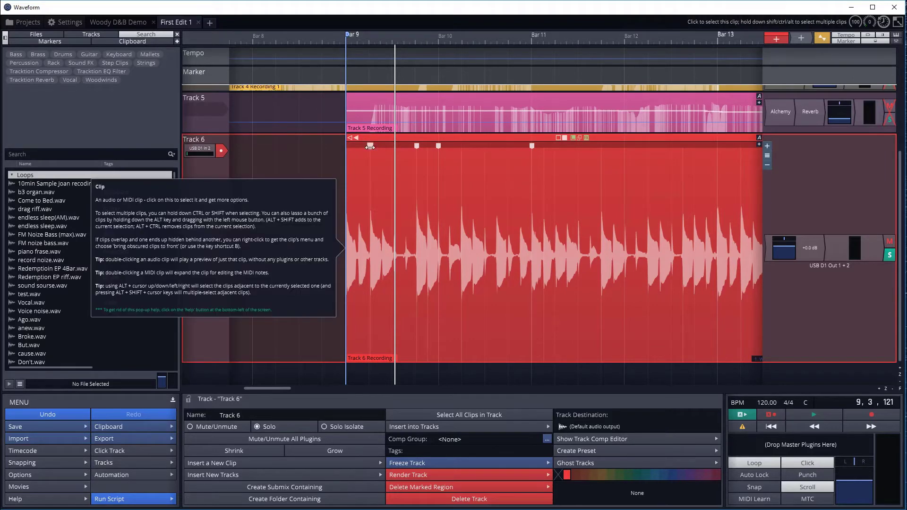
left_click_drag(371, 146, 371, 146)
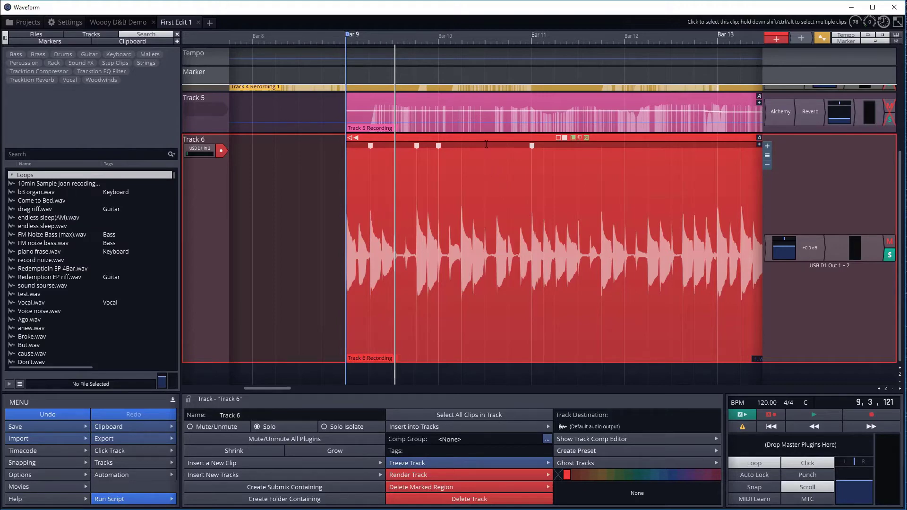
left_click_drag(590, 37, 671, 76)
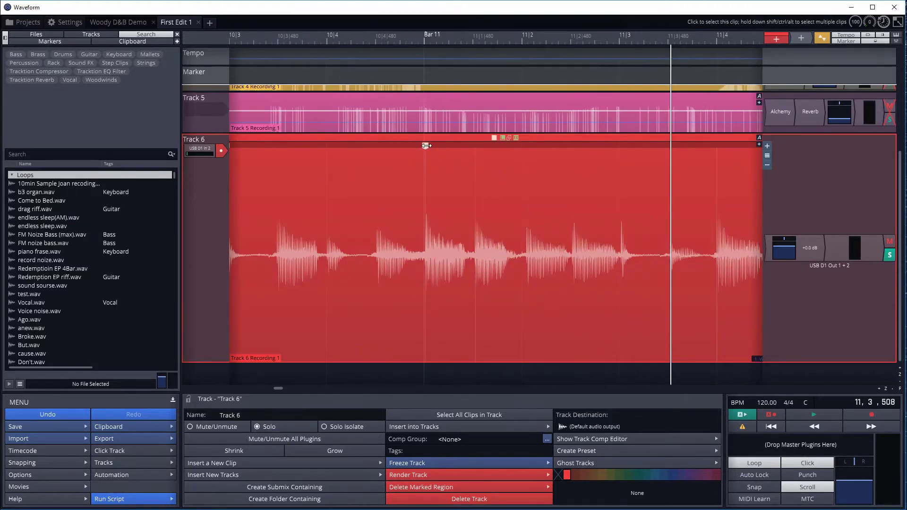
Align the warp markers at bar 11 and 11|2 with the beat grid, and redo the marker just before 11|3
left_click_drag(427, 146, 424, 147)
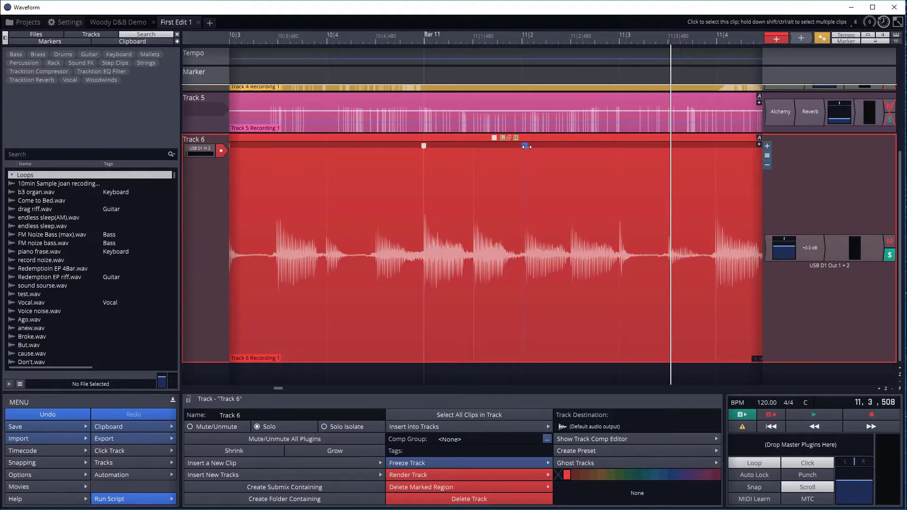
left_click_drag(524, 147, 523, 148)
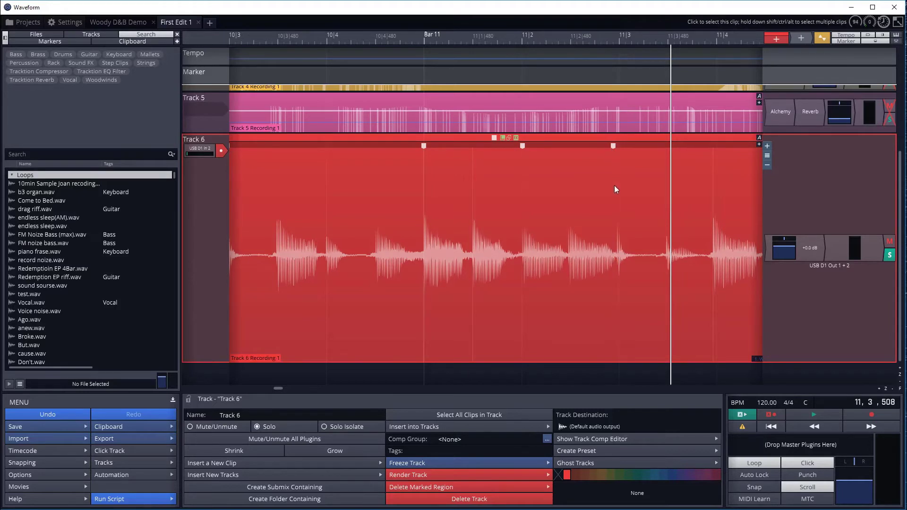
right_click(614, 146)
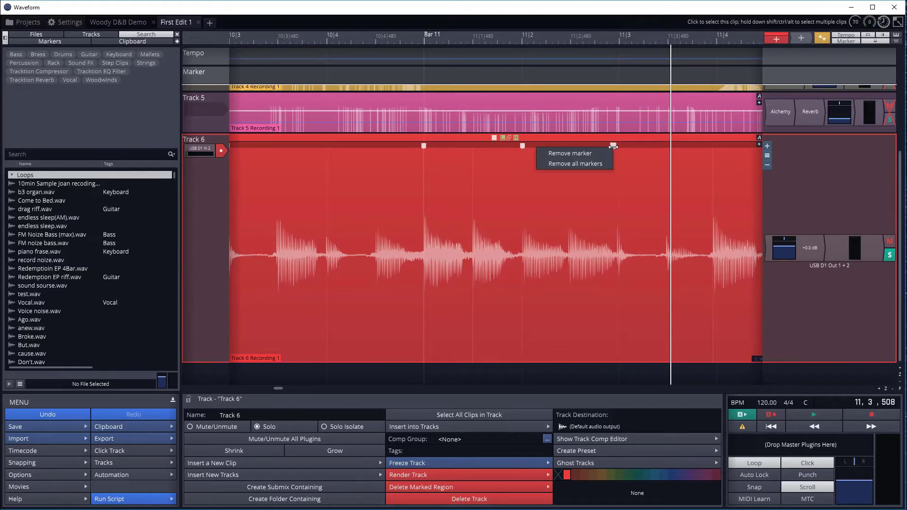
left_click(604, 152)
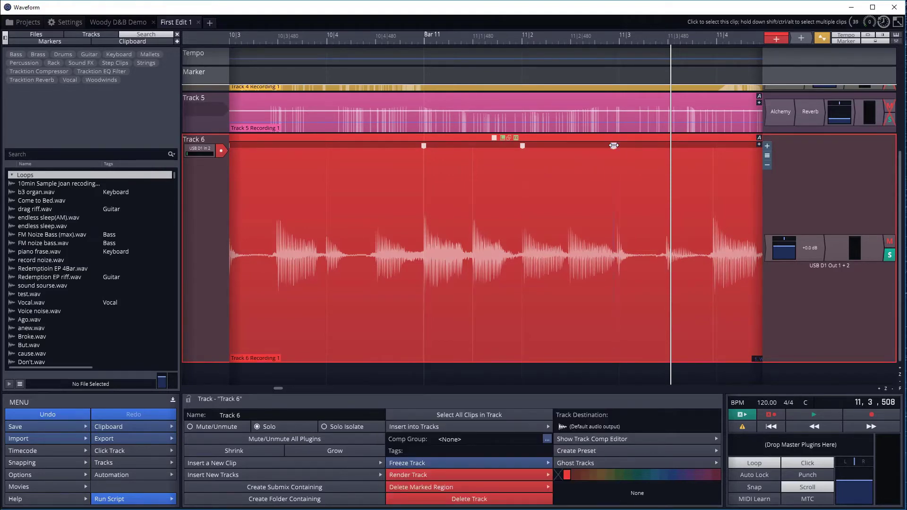
left_click_drag(614, 146, 616, 146)
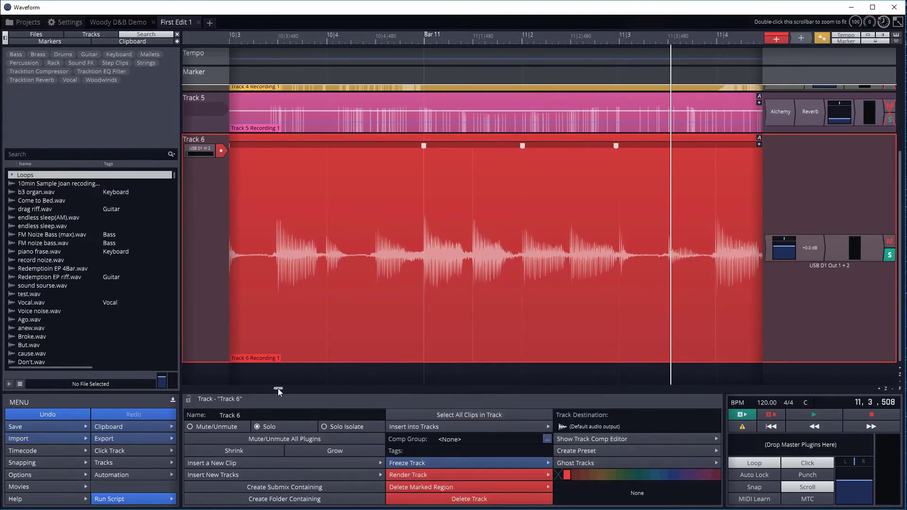
Add warp markers on the transients from 11|3|480 through 12|2 and play the corrected clip
left_click_drag(277, 388, 280, 387)
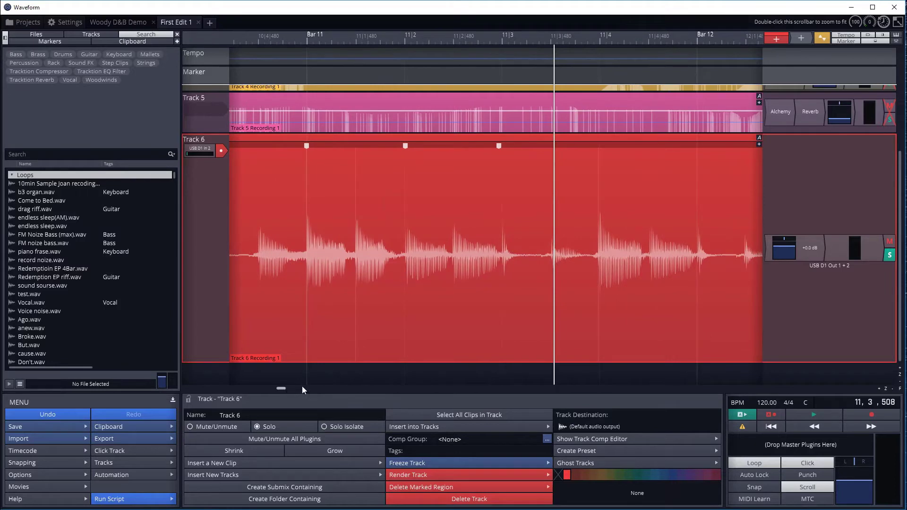
scroll(551, 162, "right", 3)
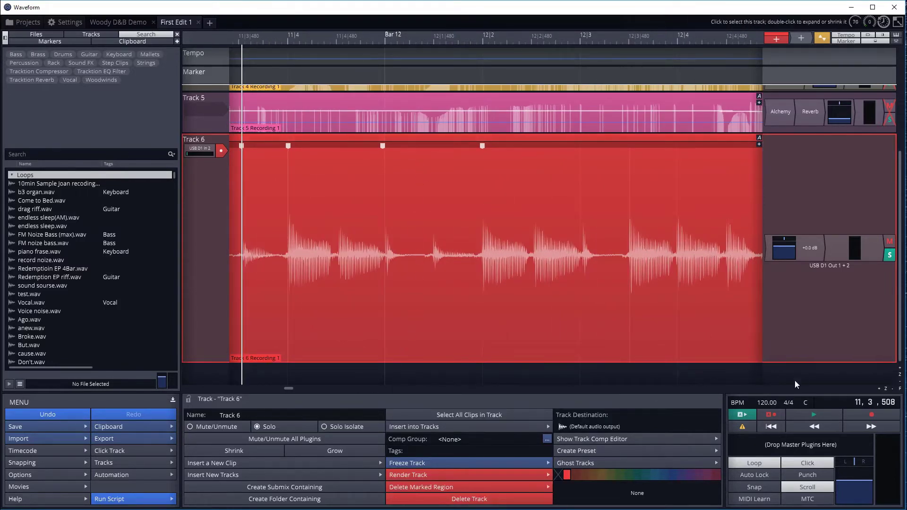
left_click(810, 418)
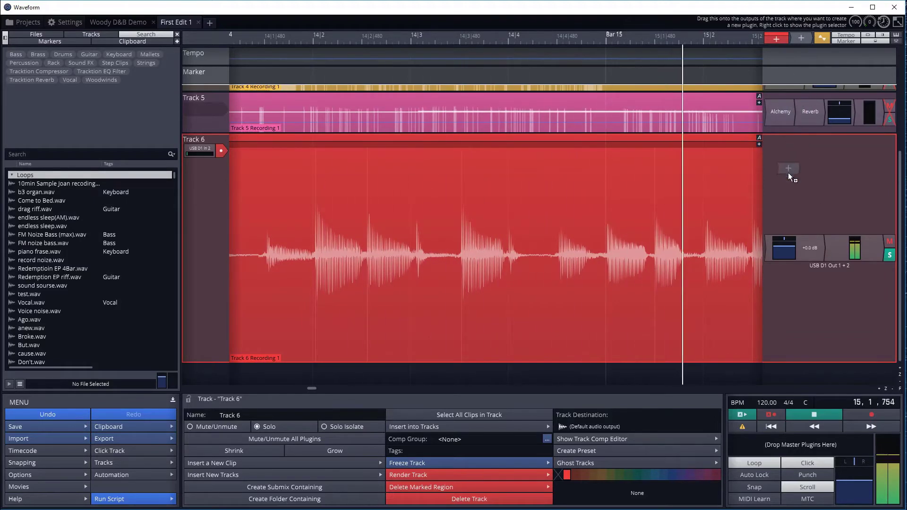
Insert the #TCrusher (64-bit) VST plugin at the start of Track 6's plugin chain
left_click(765, 247)
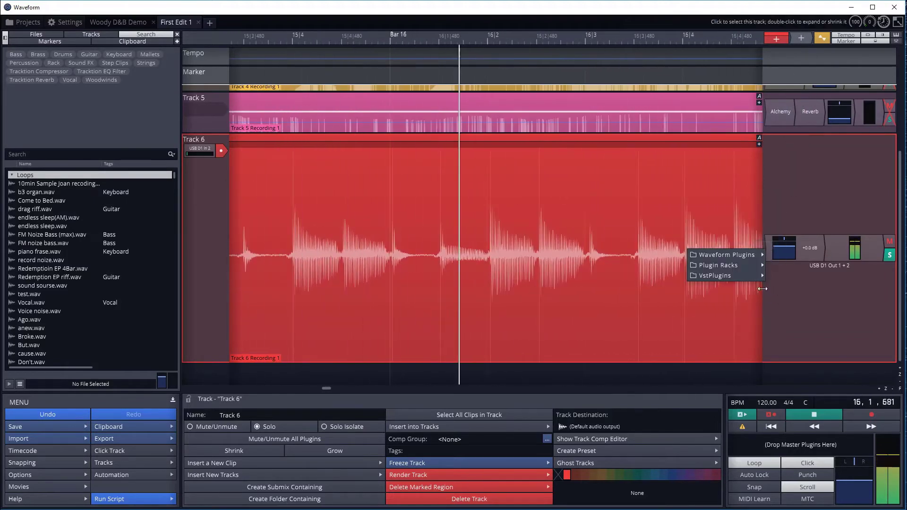
mouse_move(758, 278)
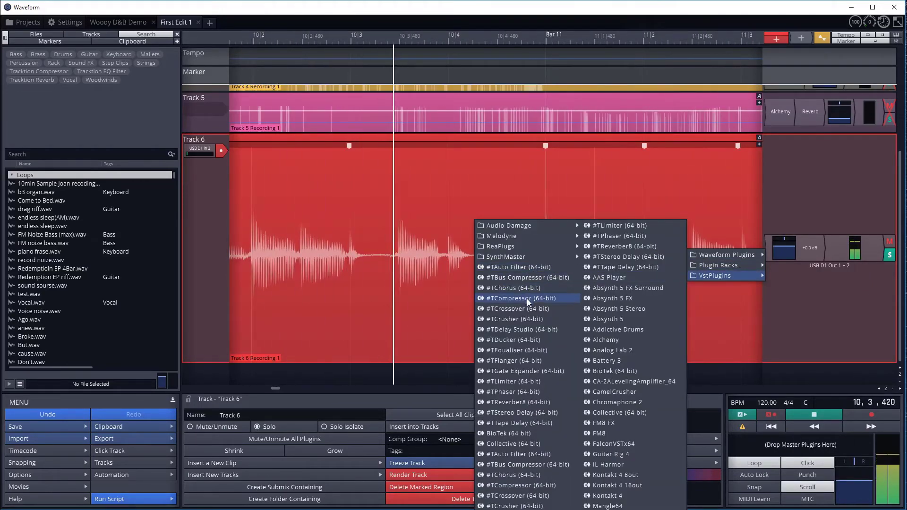
left_click(524, 319)
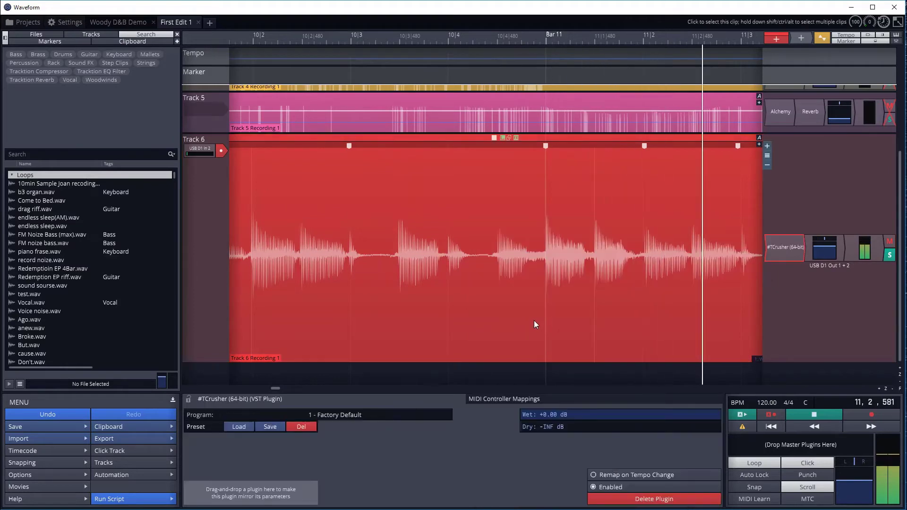
Open the Crusher's controls and set its resolution to 24 bit and its drive to +16.80 dB
double_click(787, 249)
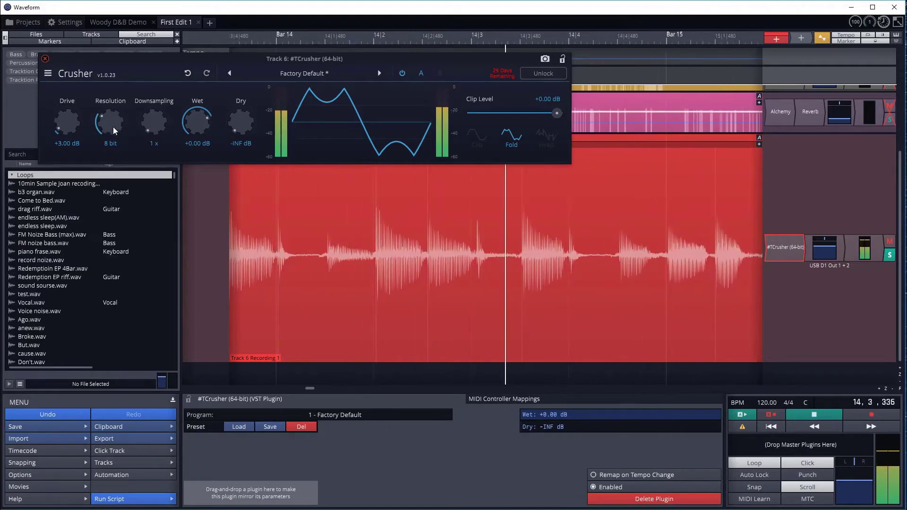
left_click_drag(113, 125, 110, 33)
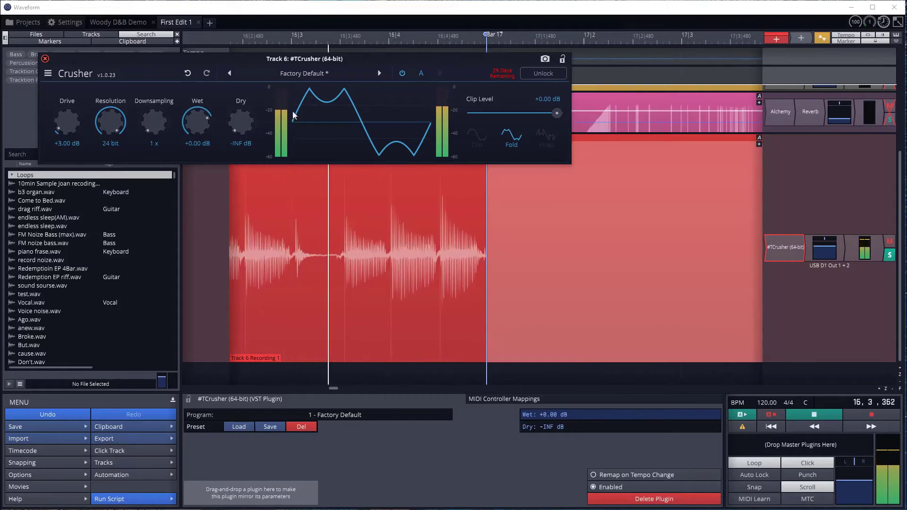
left_click_drag(67, 122, 61, 95)
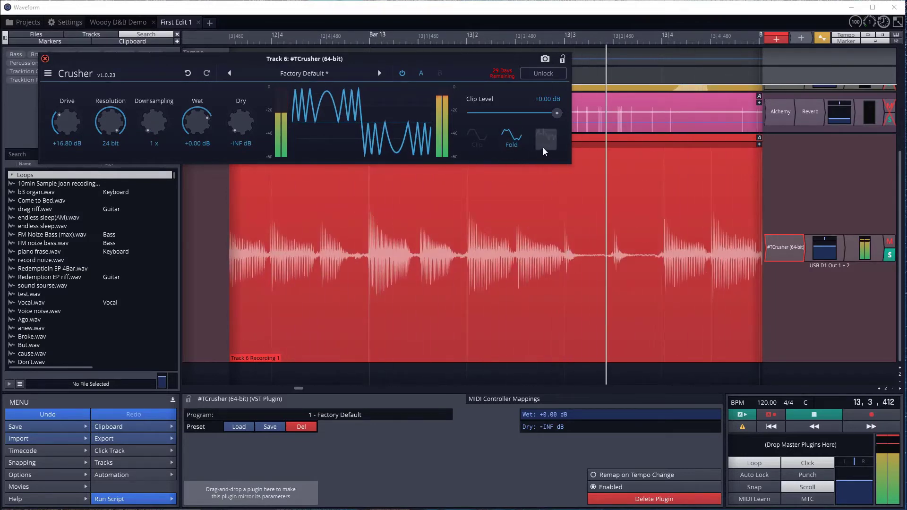
Compare the Clip and Wrap distortion modes, choose Clip, and set the drive to +18.80 dB and clip level to -3.32 dB
left_click(485, 144)
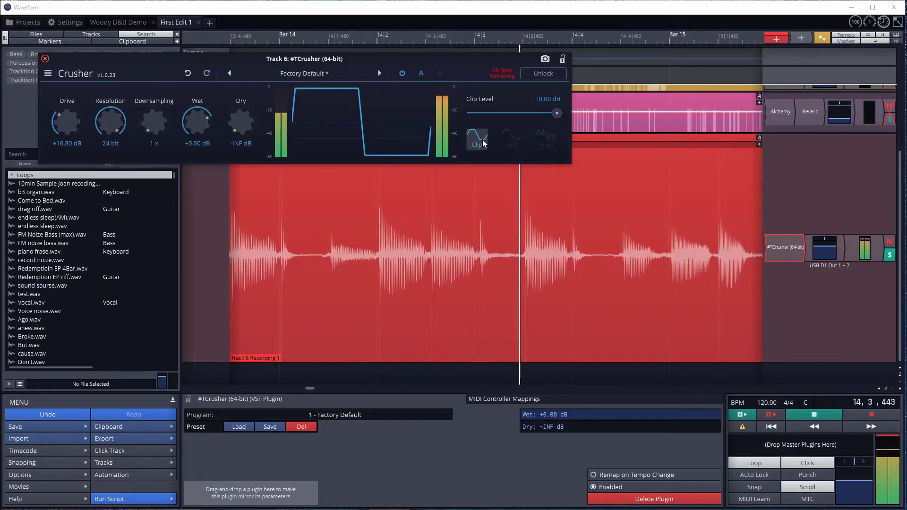
left_click(539, 144)
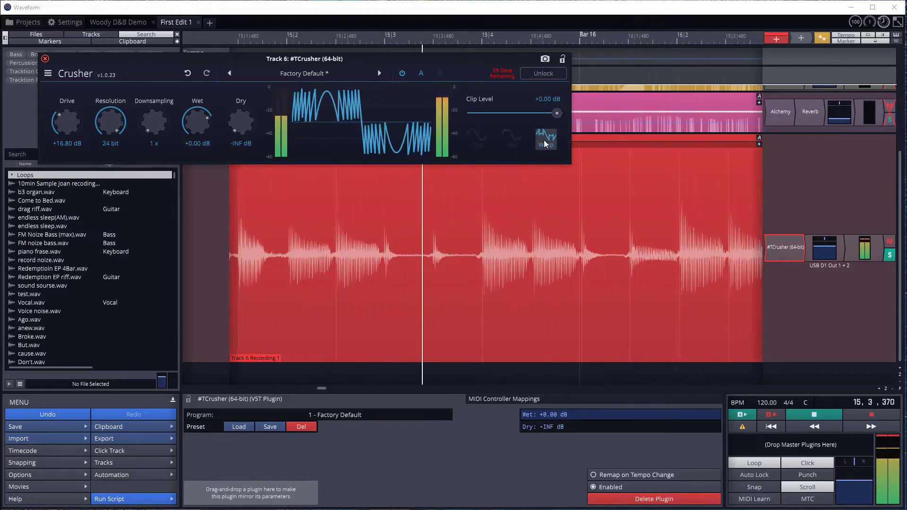
left_click(477, 137)
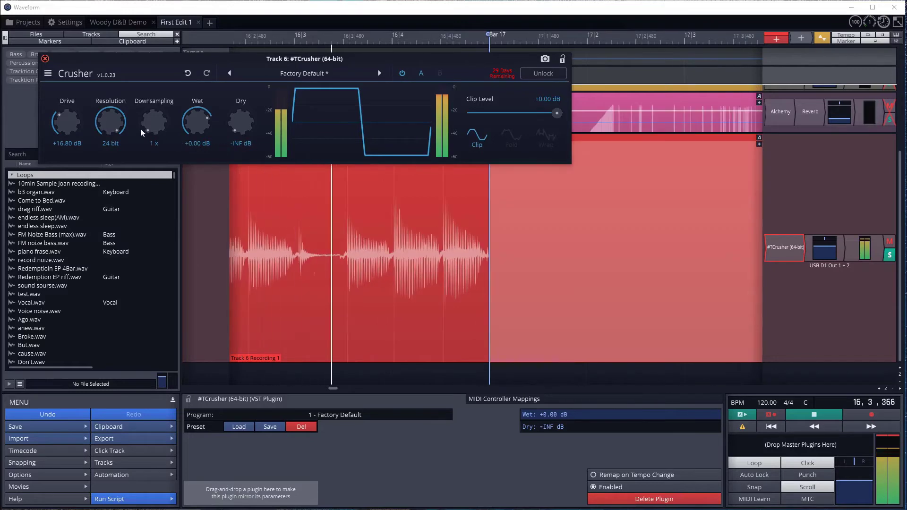
mouse_move(79, 123)
left_mouse_down()
mouse_move(73, 101)
mouse_move(68, 112)
left_mouse_up()
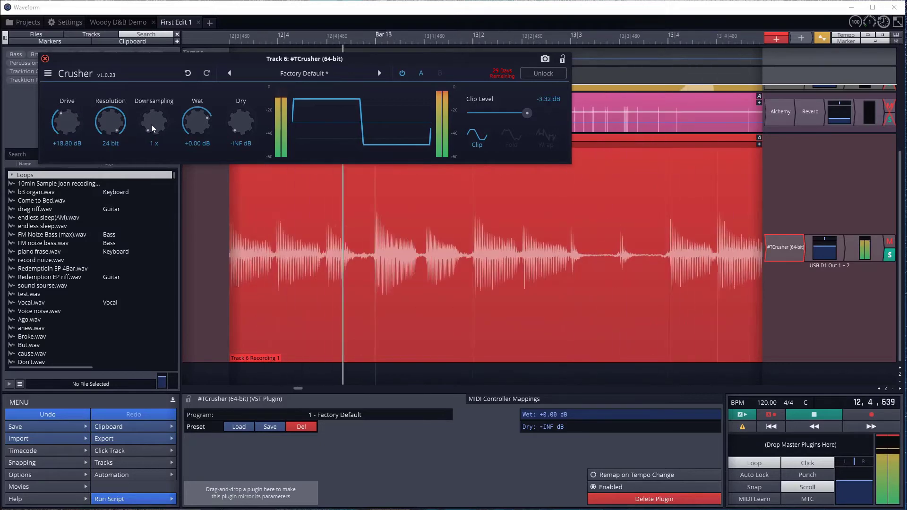
Try several downsampling amounts in the Crusher and settle on 19 x
left_click_drag(150, 124, 151, 87)
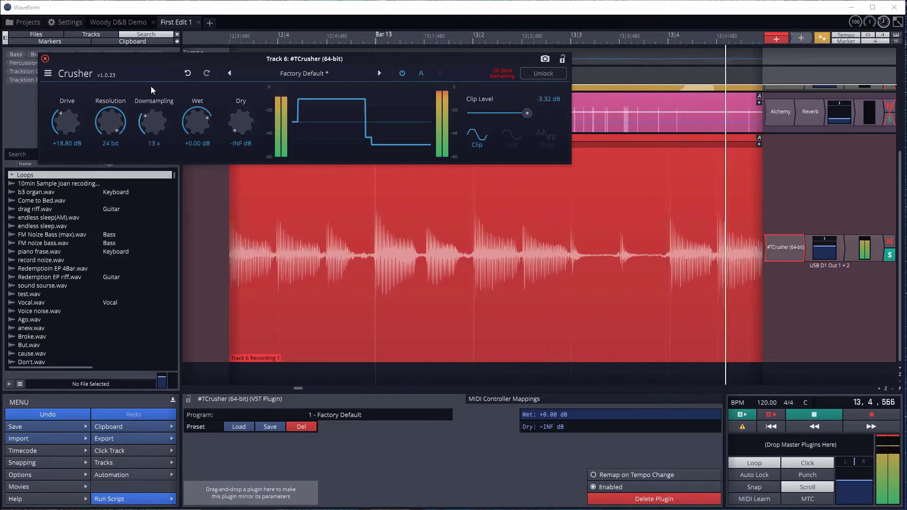
left_click_drag(152, 86, 154, 44)
left_click_drag(151, 114, 152, 143)
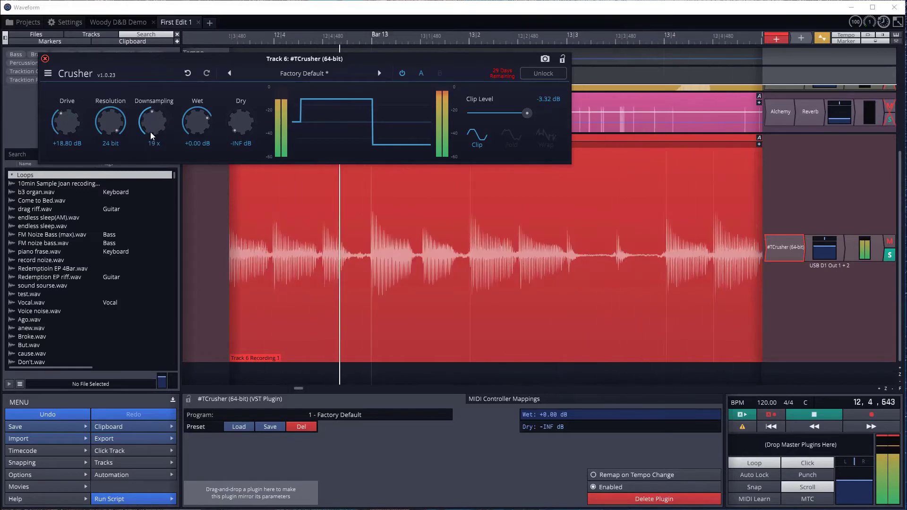
left_click_drag(151, 131, 151, 135)
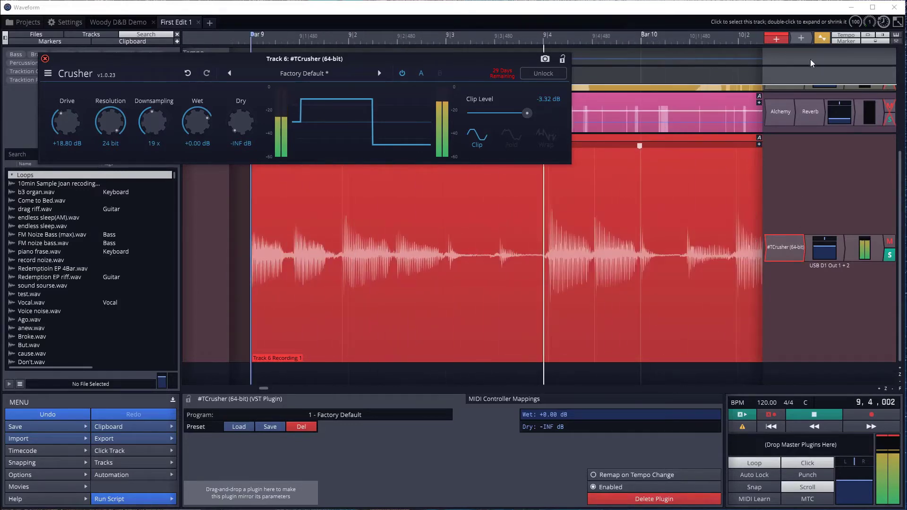
Insert #TTape Delay (64-bit) after the Crusher on Track 6, with 33.0 % feedback and a 172.5 Hz lower filter limit
left_click(806, 253)
mouse_move(771, 282)
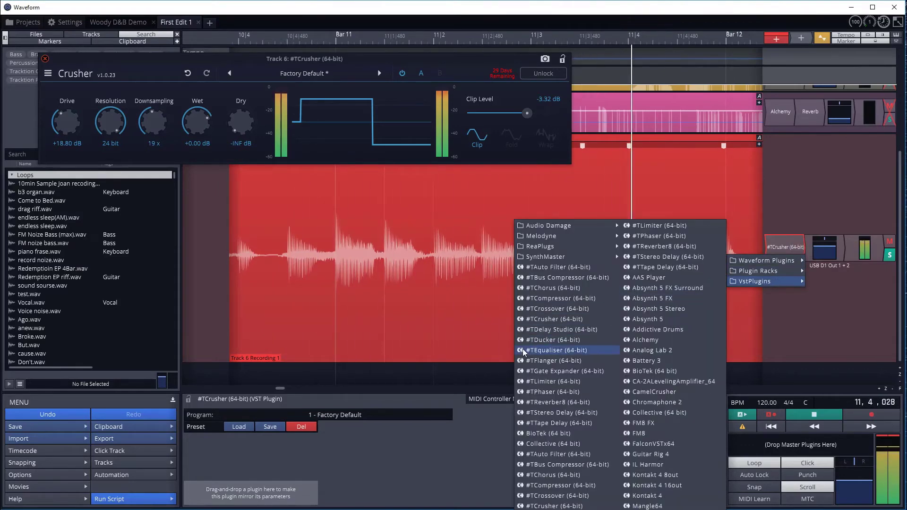
left_click(557, 424)
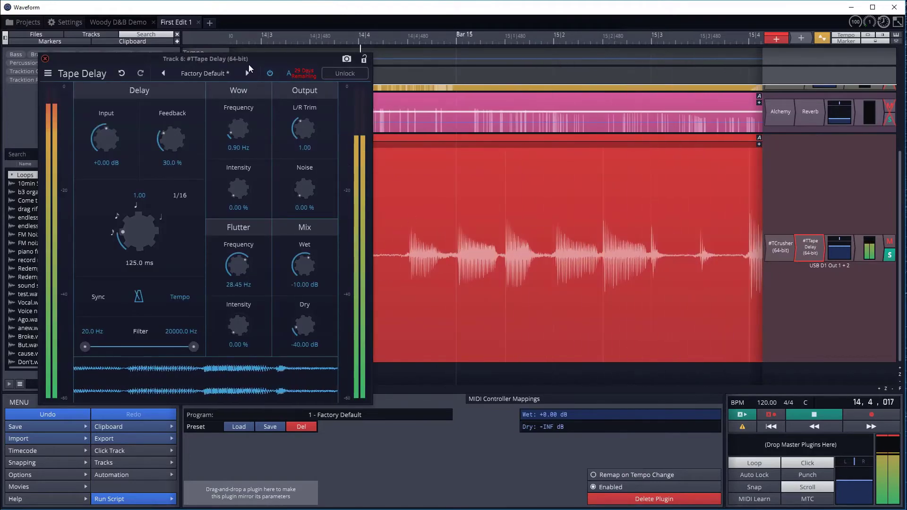
left_click_drag(254, 61, 473, 61)
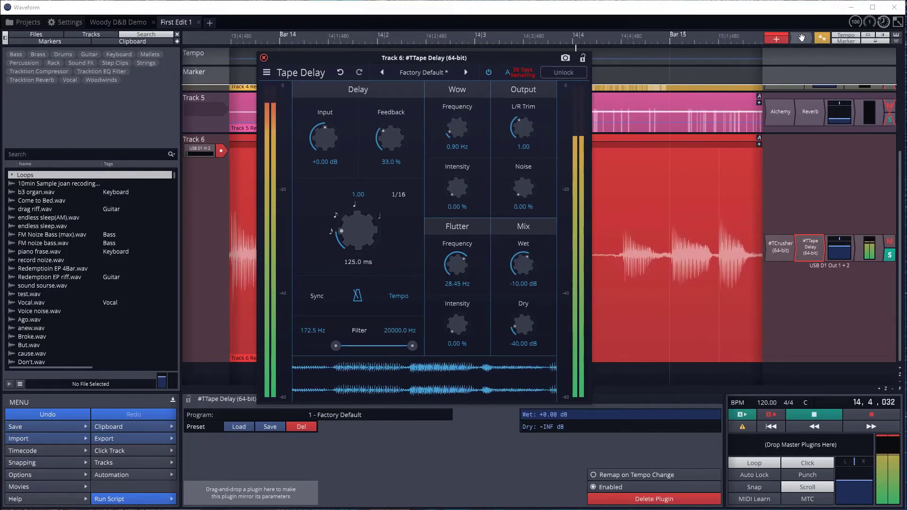
Insert the #TPhaser (64-bit) plugin between the Crusher and the Tape Delay on Track 6
left_click_drag(801, 38, 794, 245)
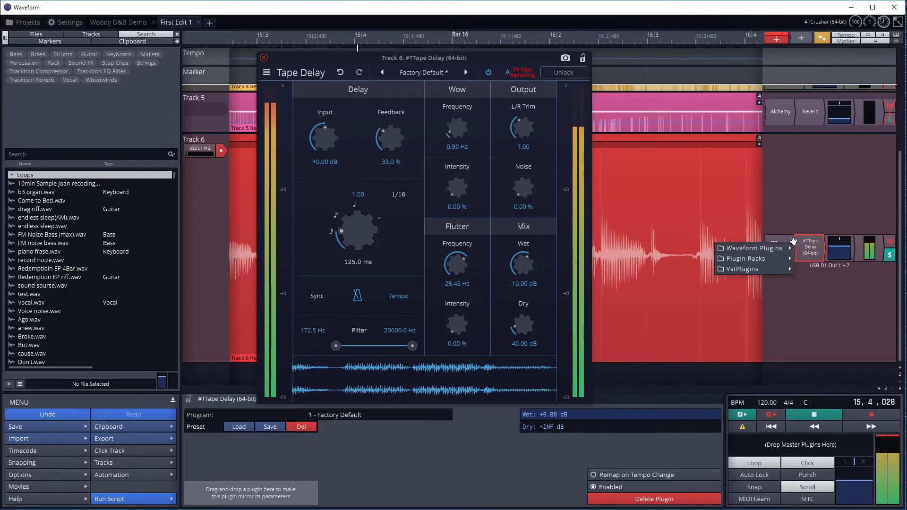
mouse_move(721, 272)
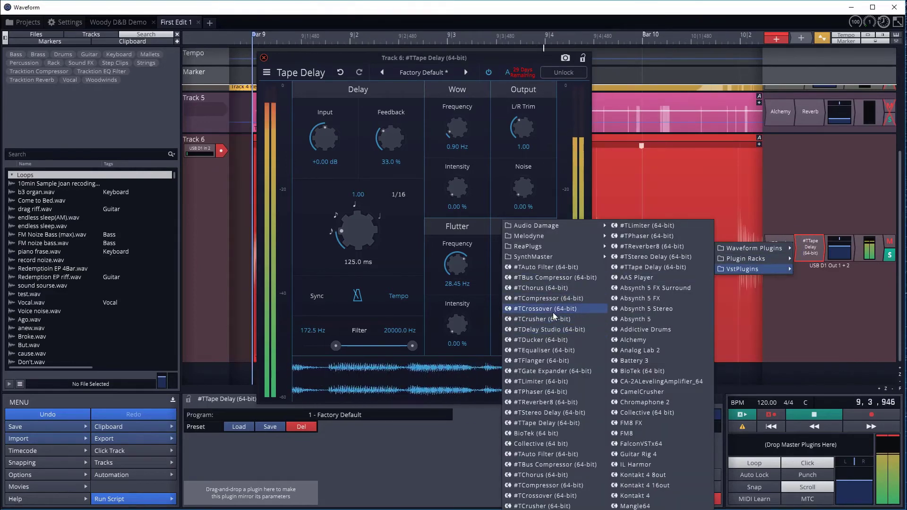
left_click(537, 392)
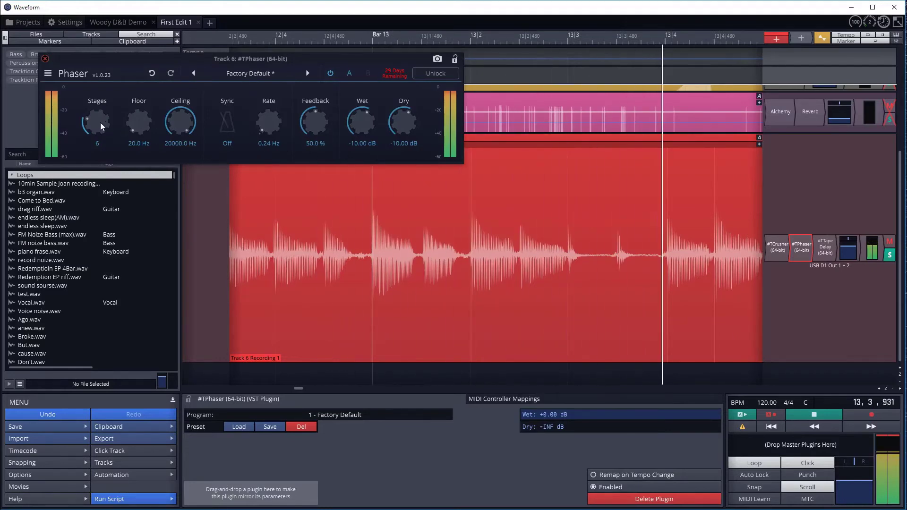
Load the Oxynox PS preset in the Phaser and adjust its tempo-synced rate
left_click(265, 79)
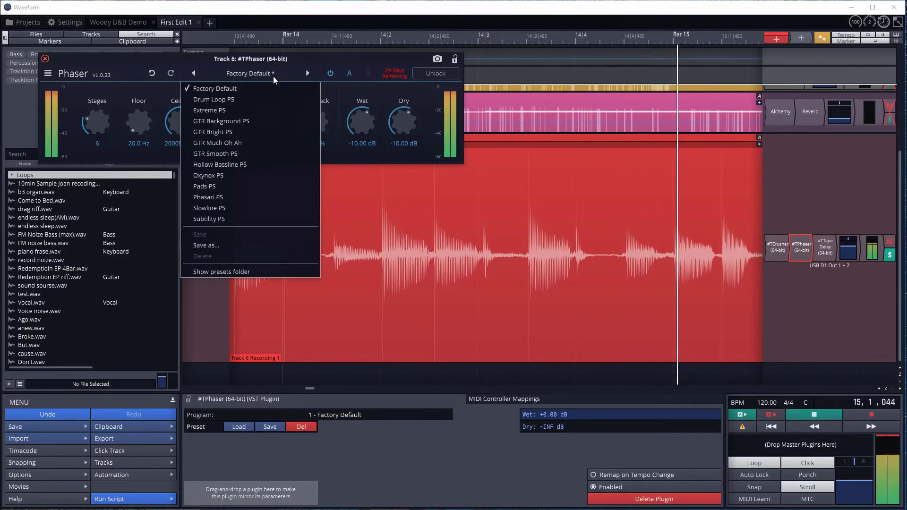
left_click(226, 176)
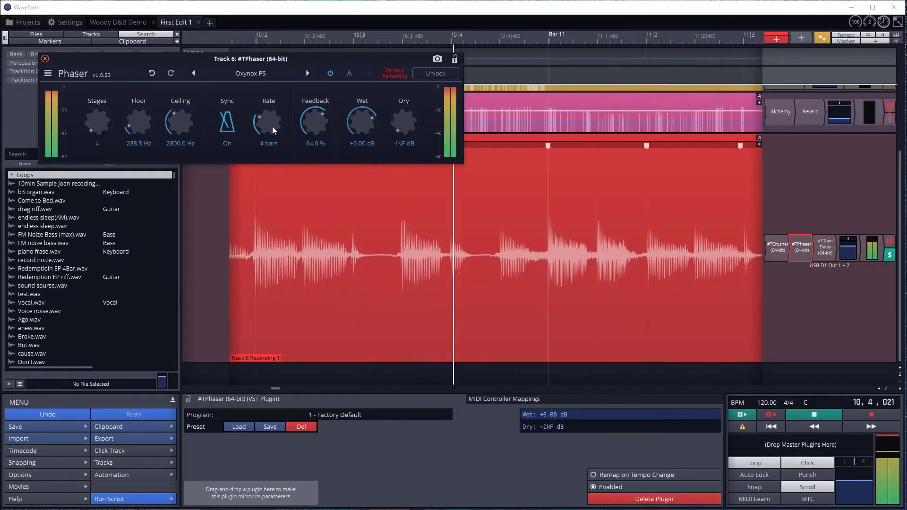
left_click_drag(265, 126, 265, 131)
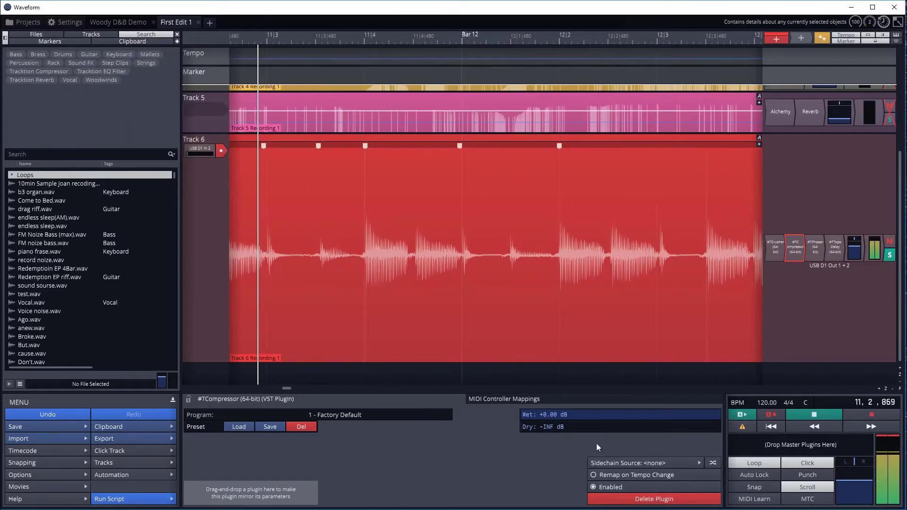
Add #TCompressor after the Crusher with +8.96 dB make-up, 2.24 ms lookahead, -29.04 dB threshold and 2.28:1 ratio
double_click(796, 247)
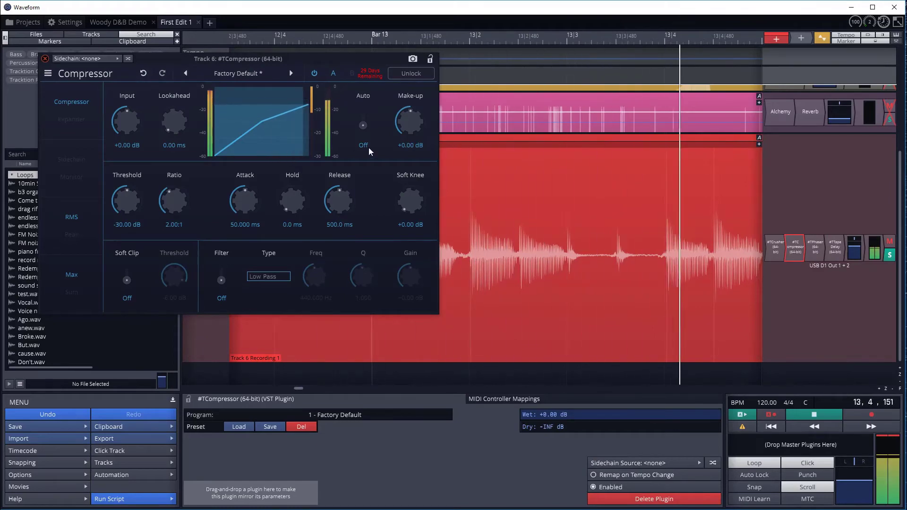
left_click_drag(405, 133, 407, 113)
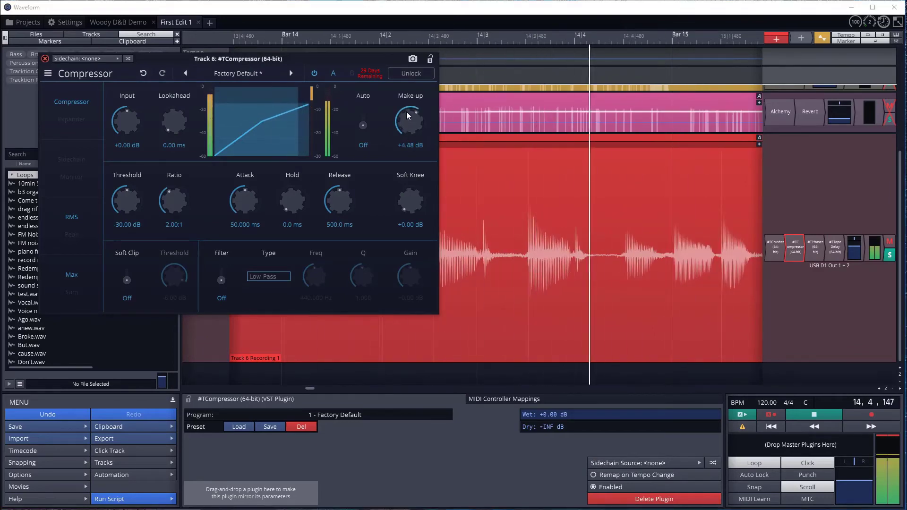
Disable the compressor on Track 6 and re-enable it to compare the sound with and without it
right_click(795, 249)
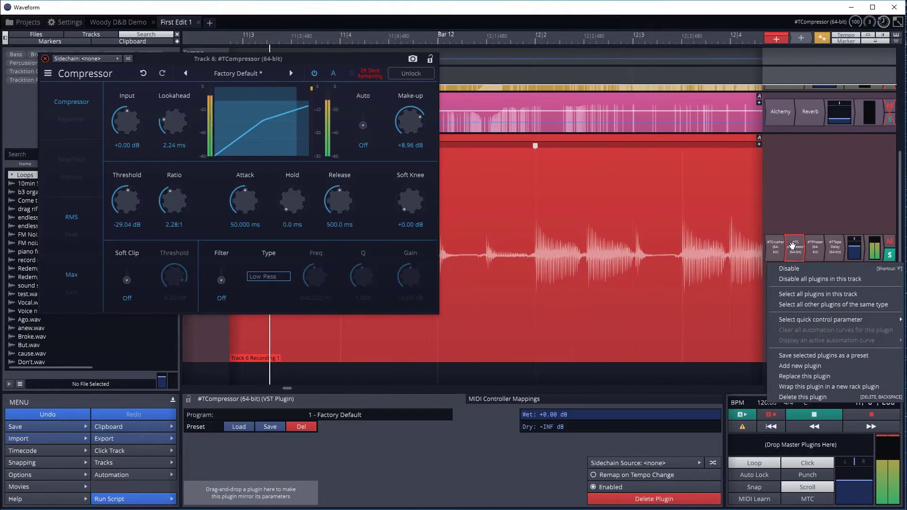
left_click(792, 274)
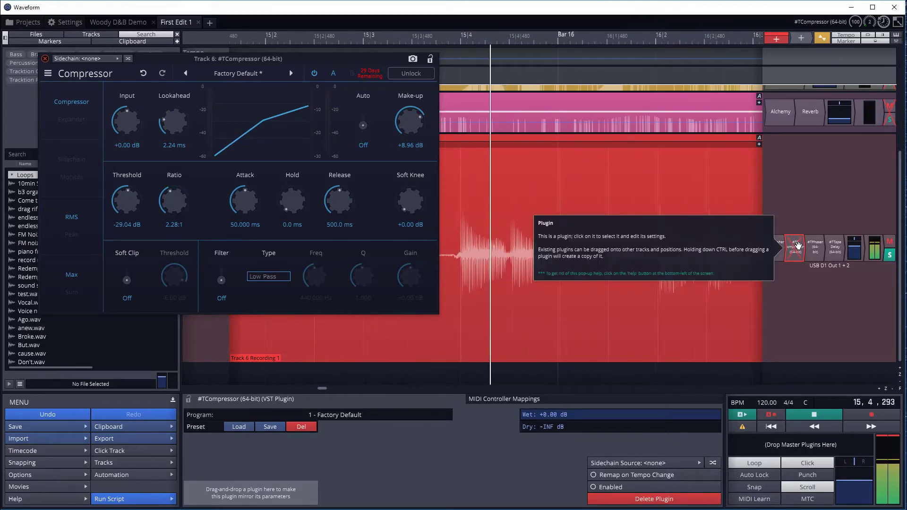
key("k")
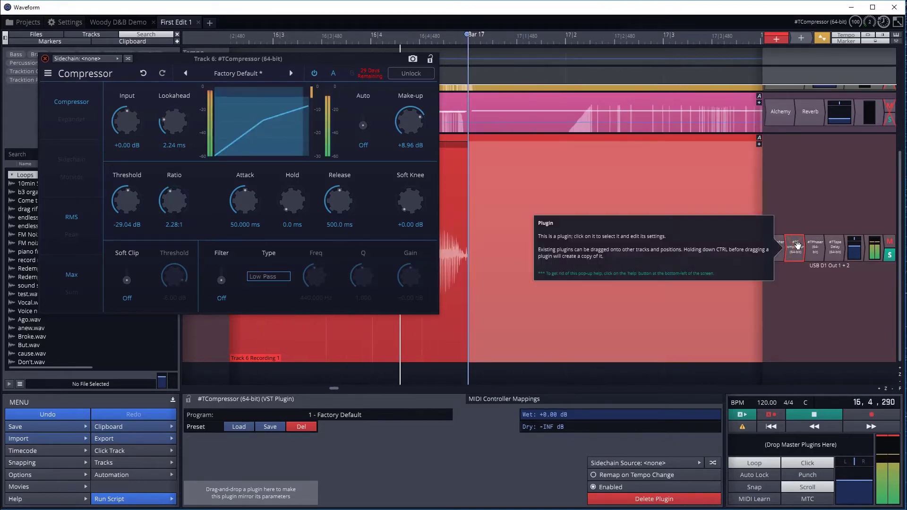
Add the #TReverber8 (64-bit) plugin to Track 6 and place it after the Tape Delay
key("k")
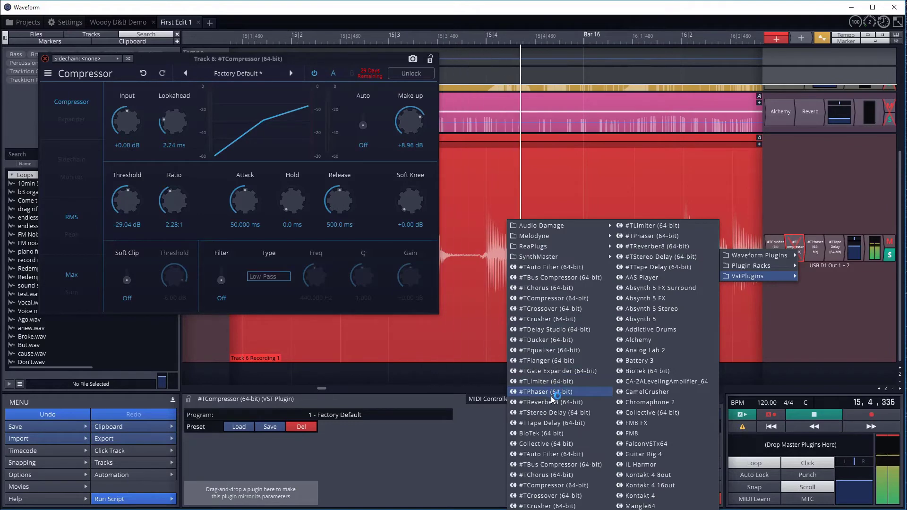
left_click(553, 403)
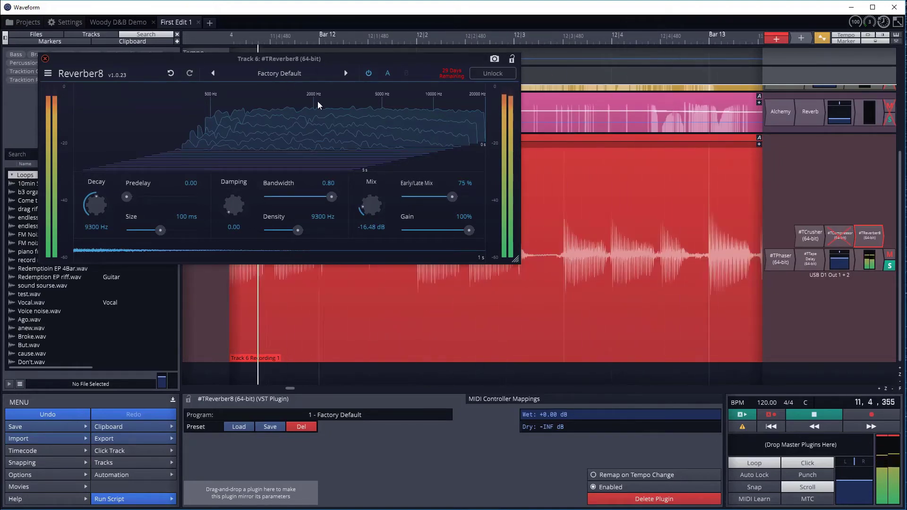
left_click_drag(856, 241, 828, 260)
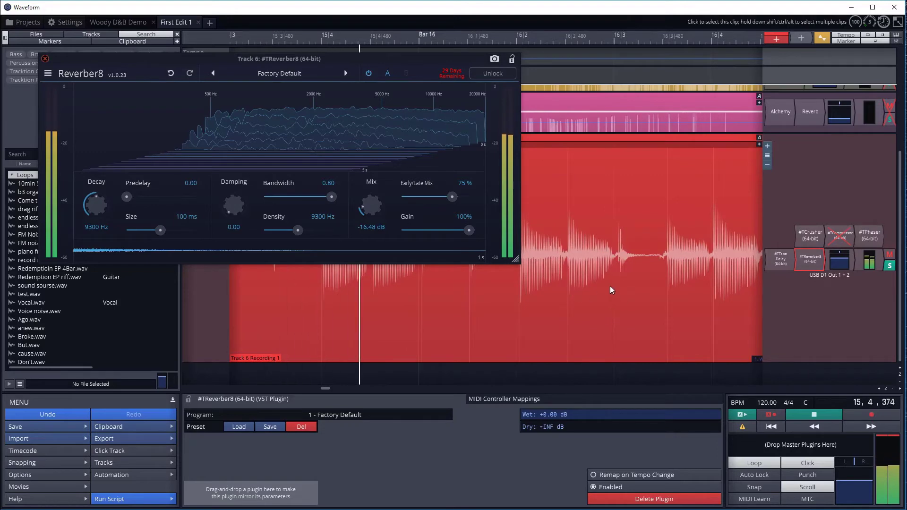
left_click(45, 59)
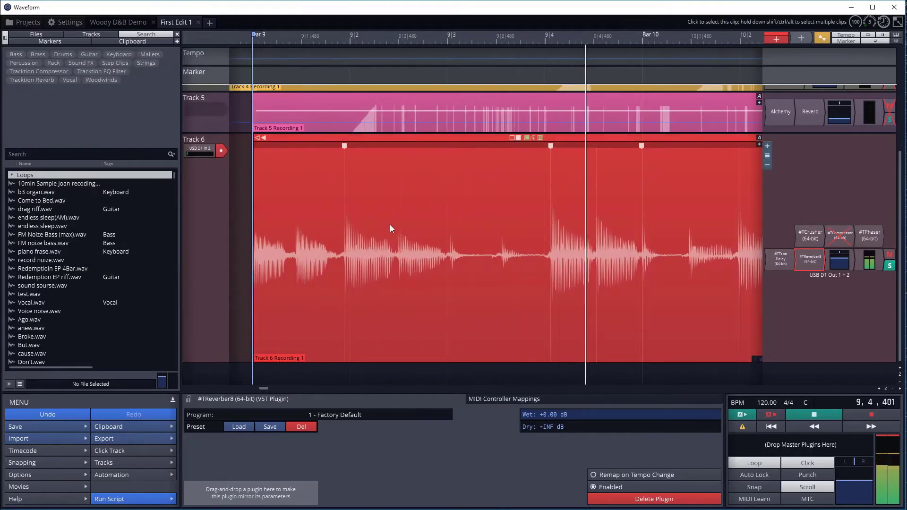
Turn off solo on Track 6 and play the loop with the full mix
left_click(889, 267)
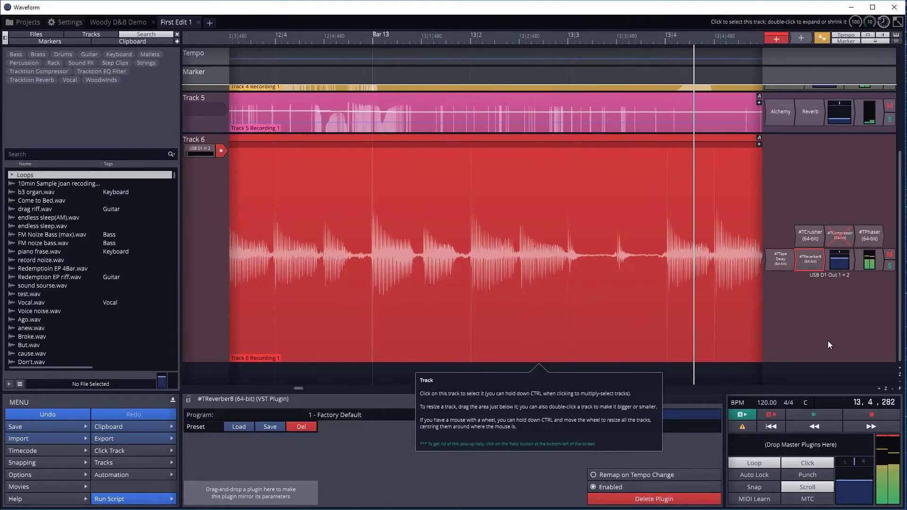
key("space")
key("space")
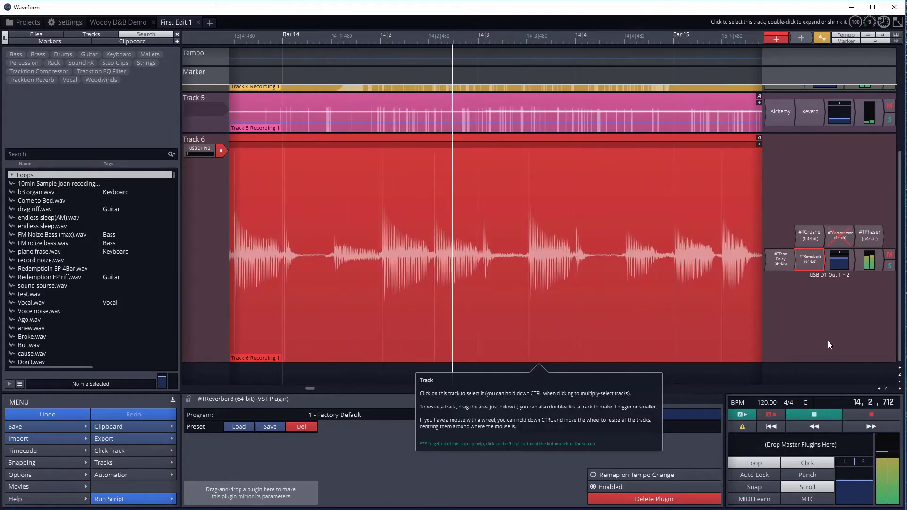
key("space")
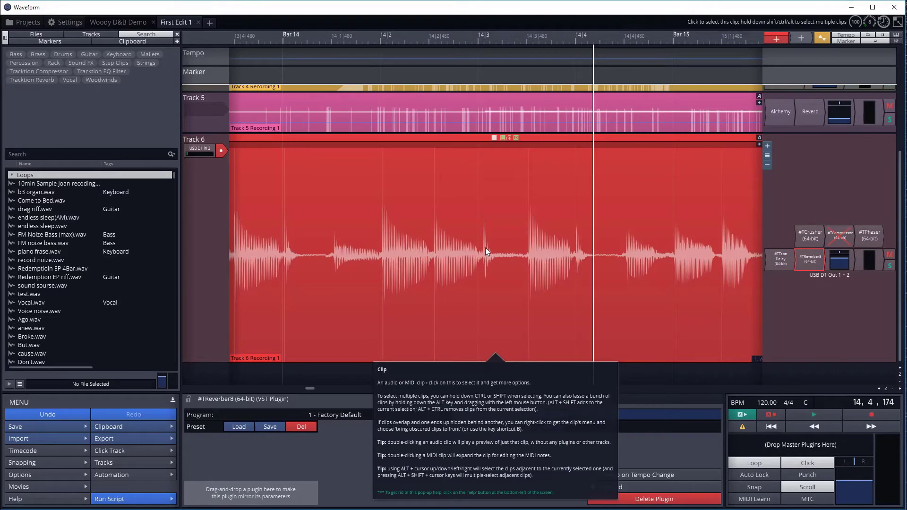
Reset the Track 6 clip to its original pitch and play the loop to hear it
left_click(466, 140)
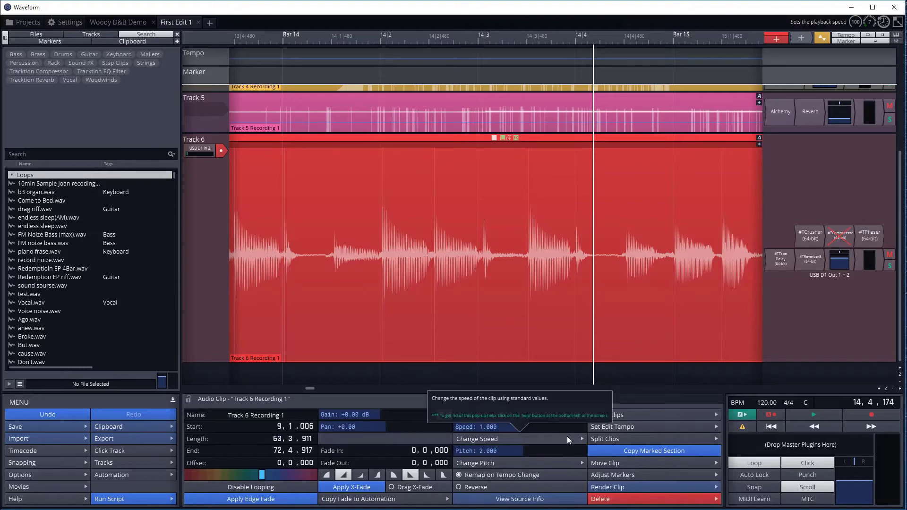
left_click(540, 463)
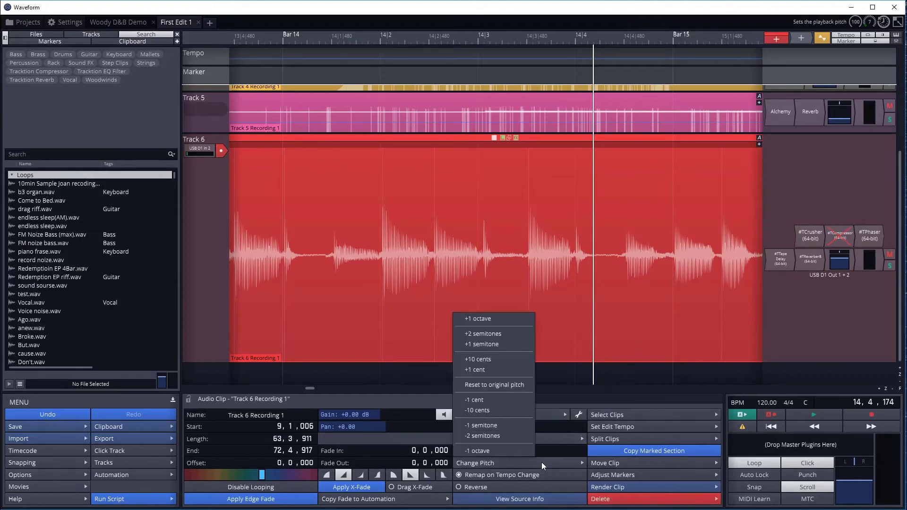
left_click(504, 386)
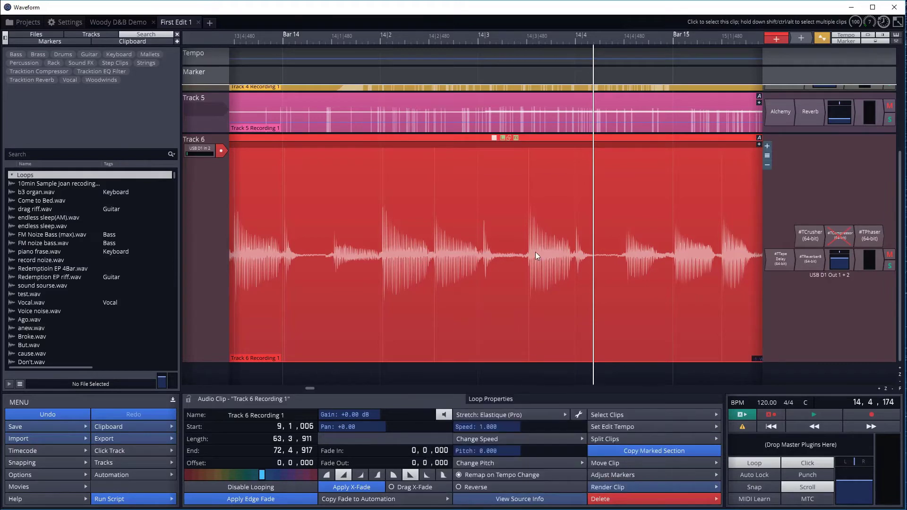
key("space")
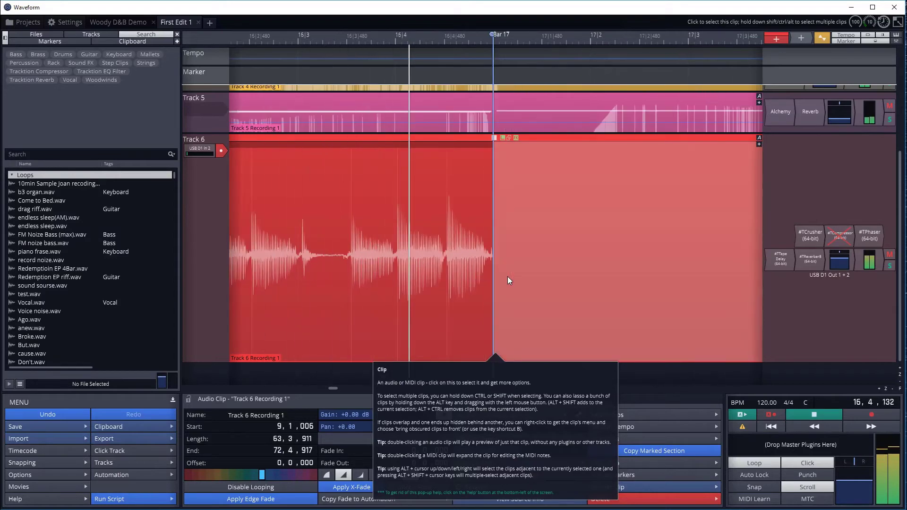
key("space")
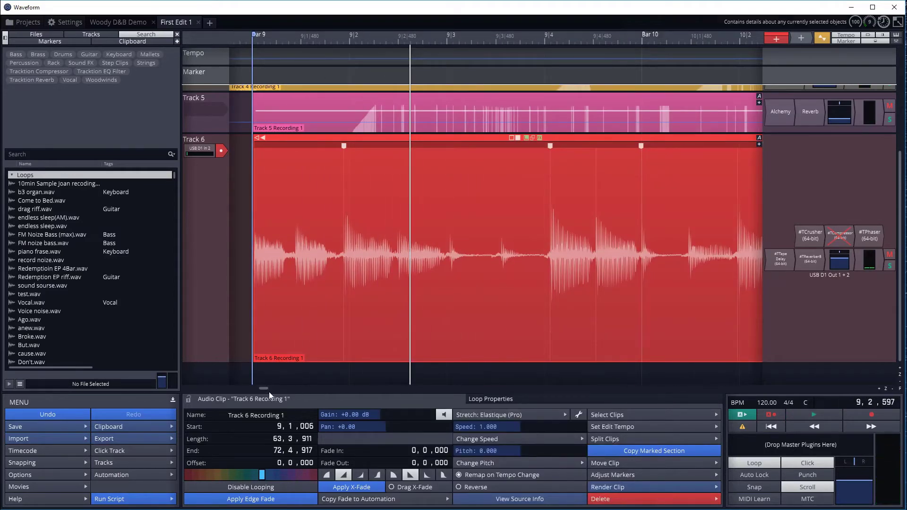
mouse_move(262, 390)
left_mouse_down()
mouse_move(251, 390)
mouse_move(260, 390)
left_mouse_up()
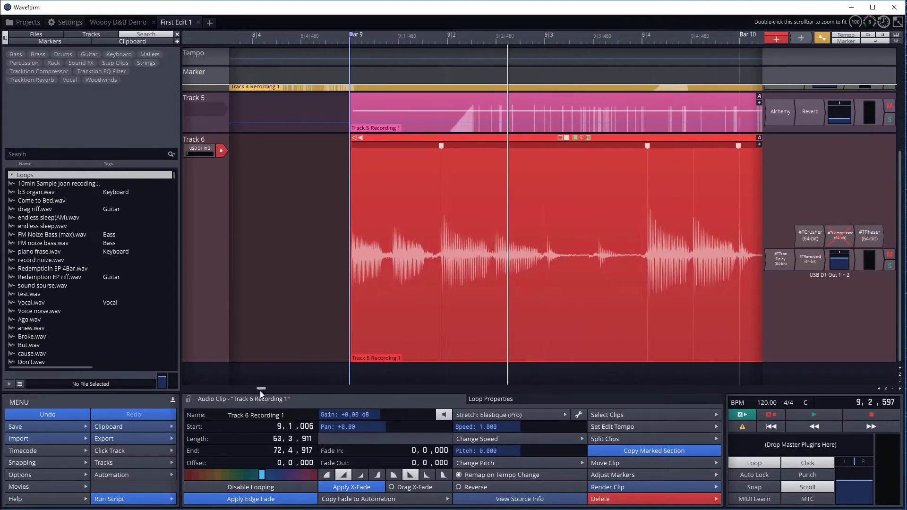
left_click(808, 417)
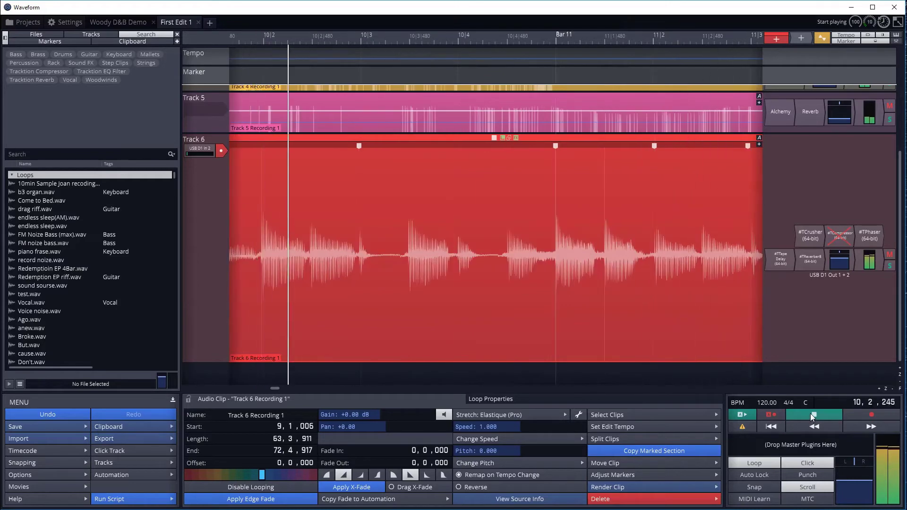
Open the Tape Delay on Track 6 and disable it during playback
double_click(780, 259)
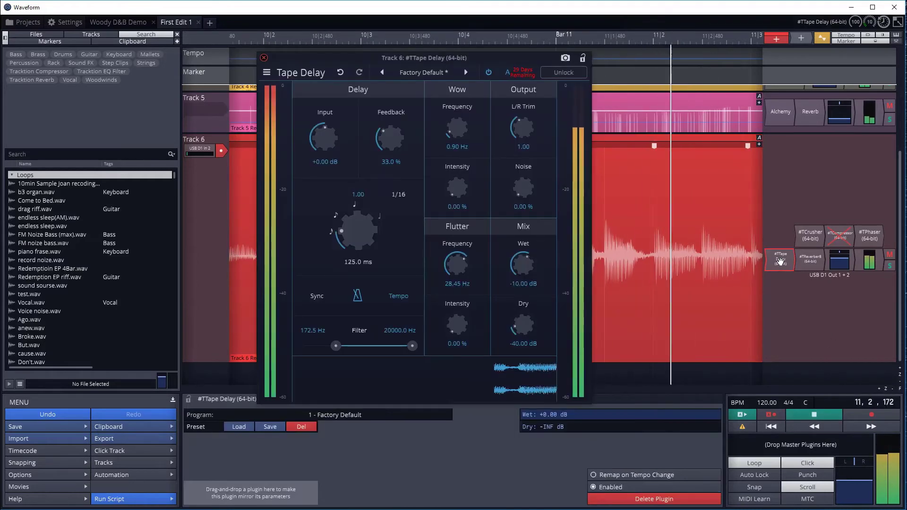
right_click(787, 268)
left_click(788, 278)
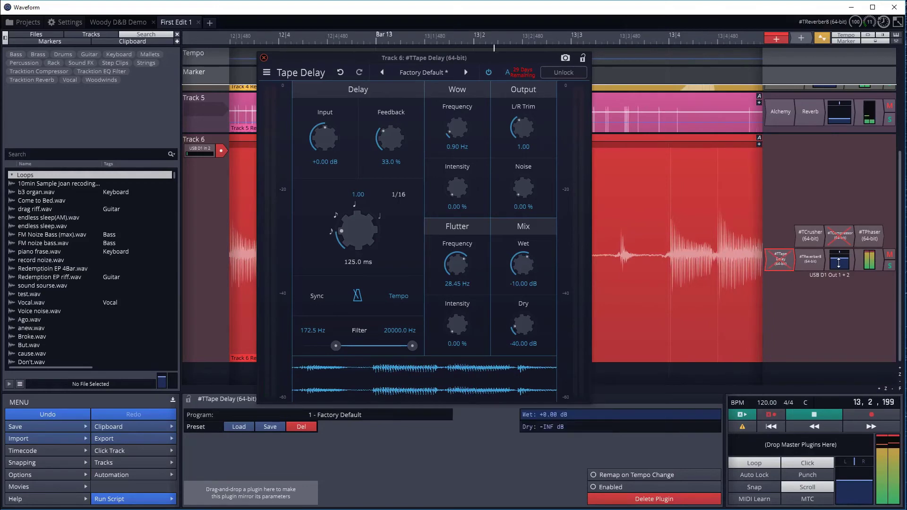
Lower Track 6's volume to -12.31 dB and re-enable its Tape Delay
left_click_drag(845, 261, 845, 301)
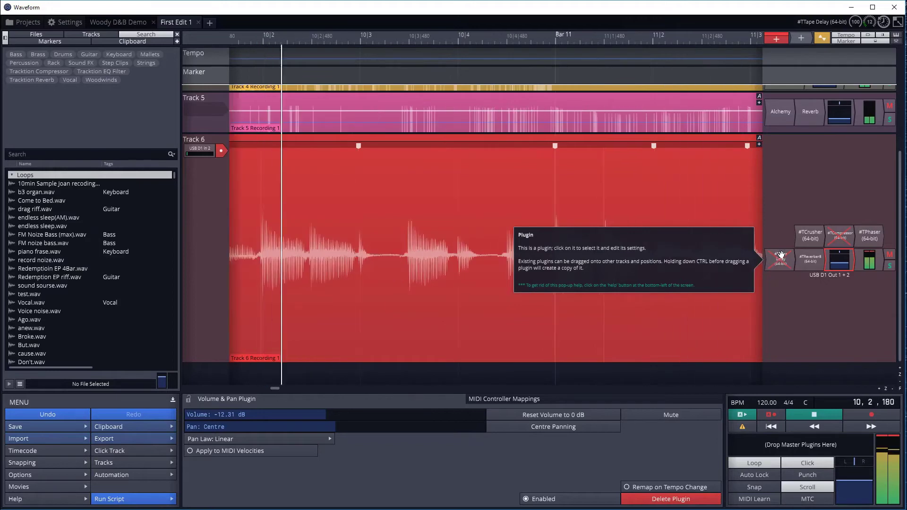
right_click(781, 257)
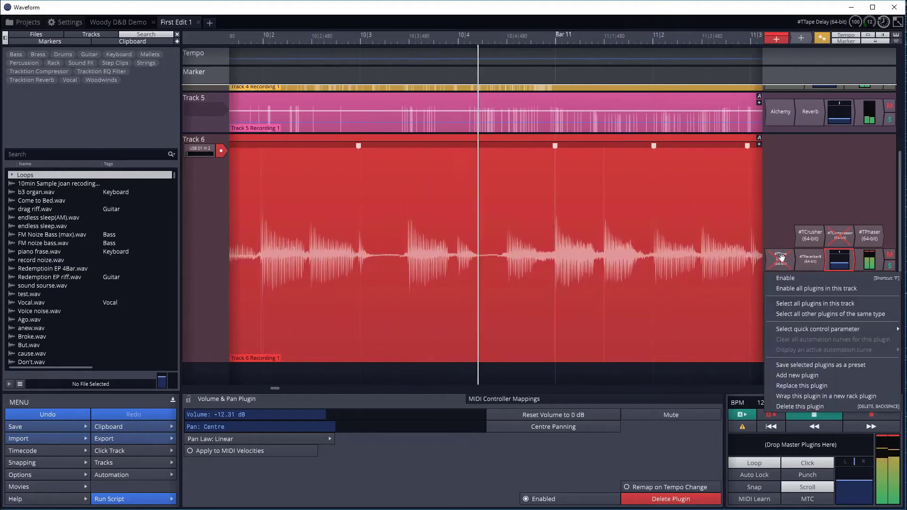
left_click(791, 278)
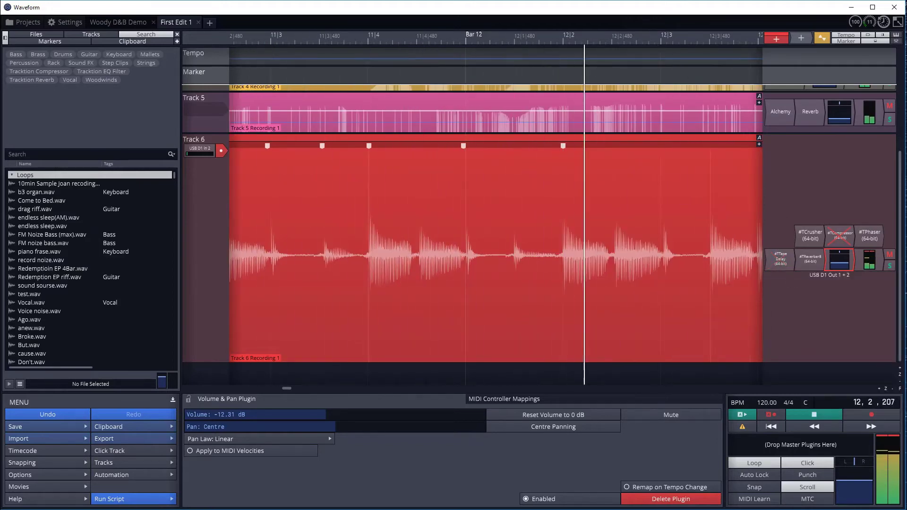
Check the Crusher's settings on Track 6 and play the loop from its start with the track volume at -12.97 dB
double_click(811, 235)
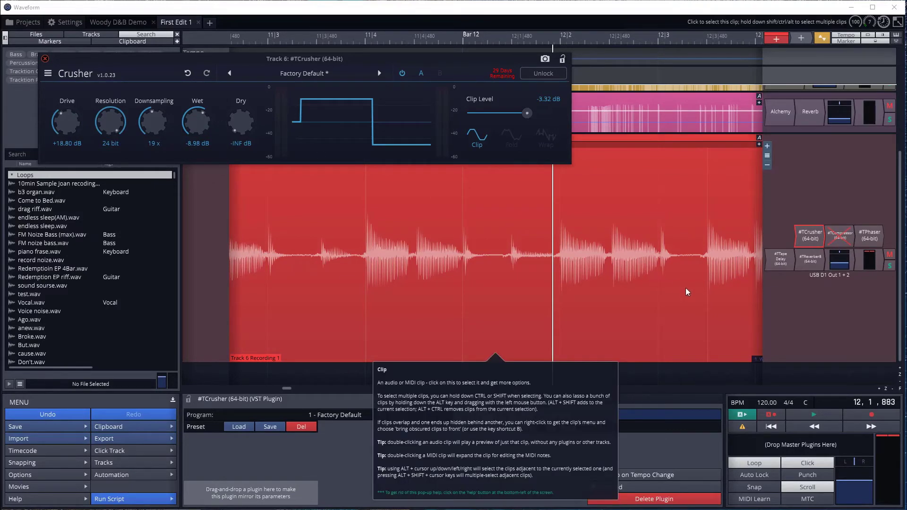
left_click(771, 427)
left_click(808, 414)
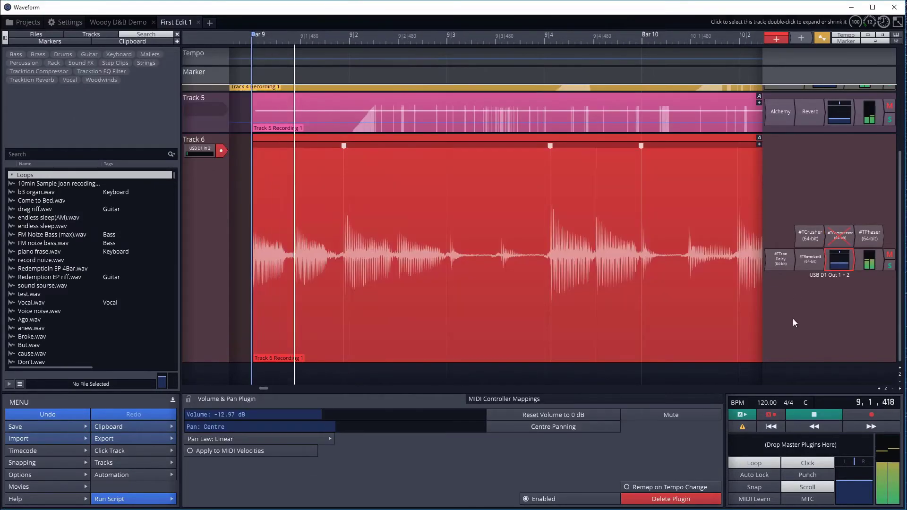
left_click(813, 415)
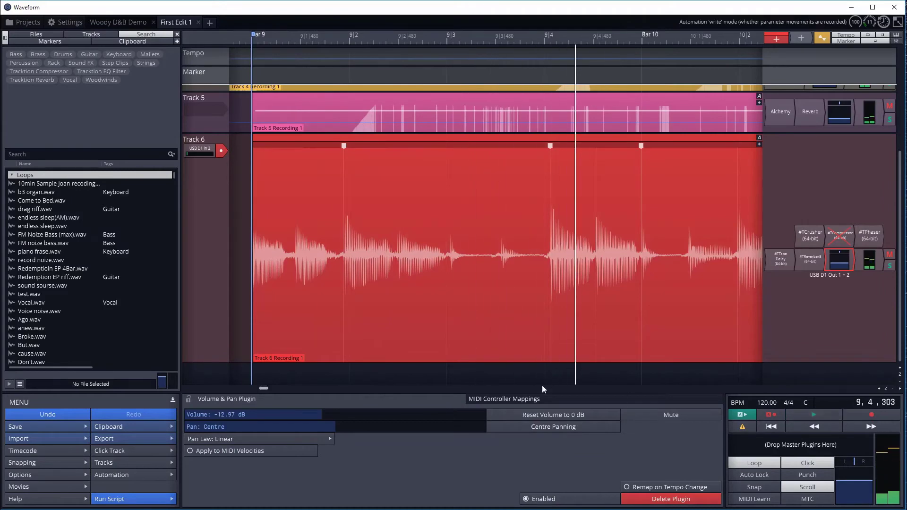
Add warp markers near the Track 6 clip's start and beat 3, and align the bar 9 hits with beats 2, 3 and 4
left_click_drag(266, 388, 263, 390)
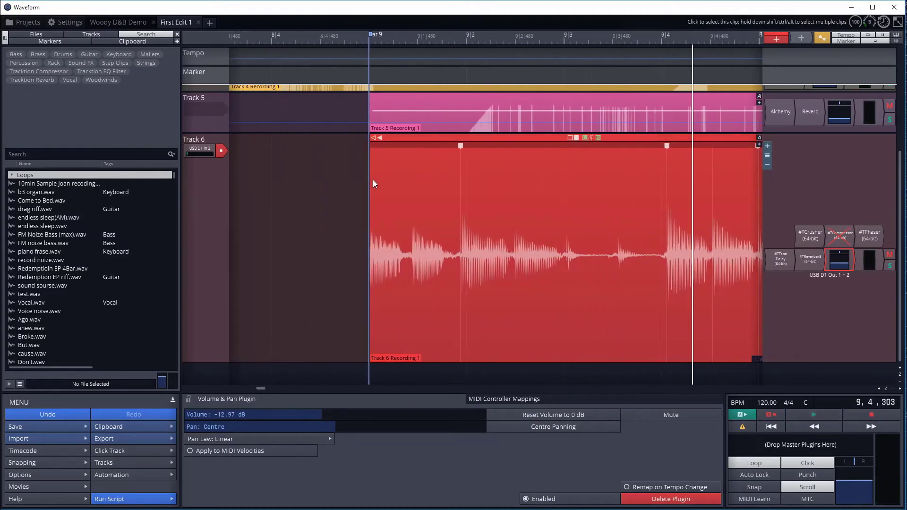
left_click(371, 139)
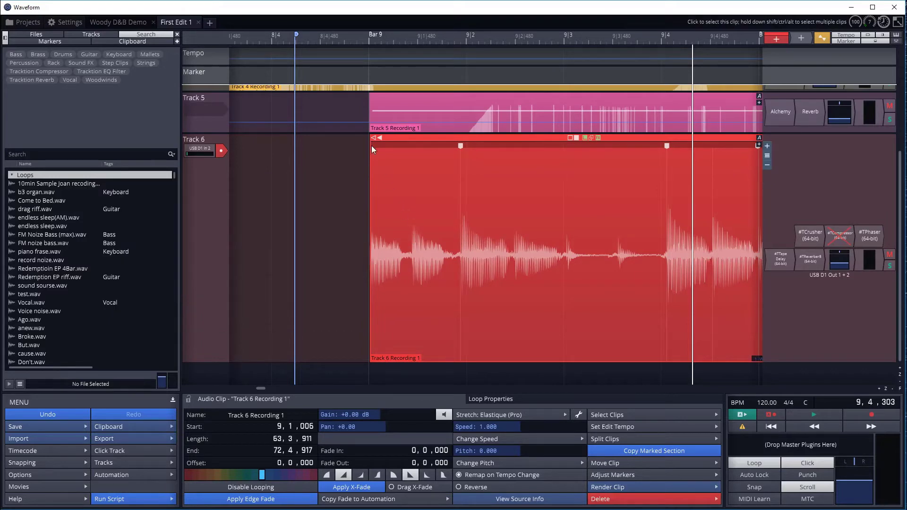
mouse_move(372, 146)
left_mouse_down()
mouse_move(393, 152)
mouse_move(382, 153)
left_mouse_up()
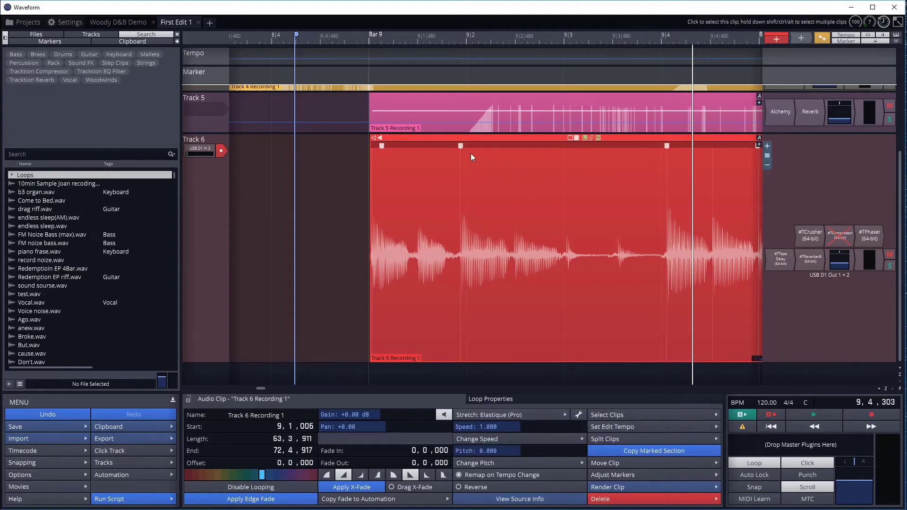
left_click_drag(461, 146, 467, 147)
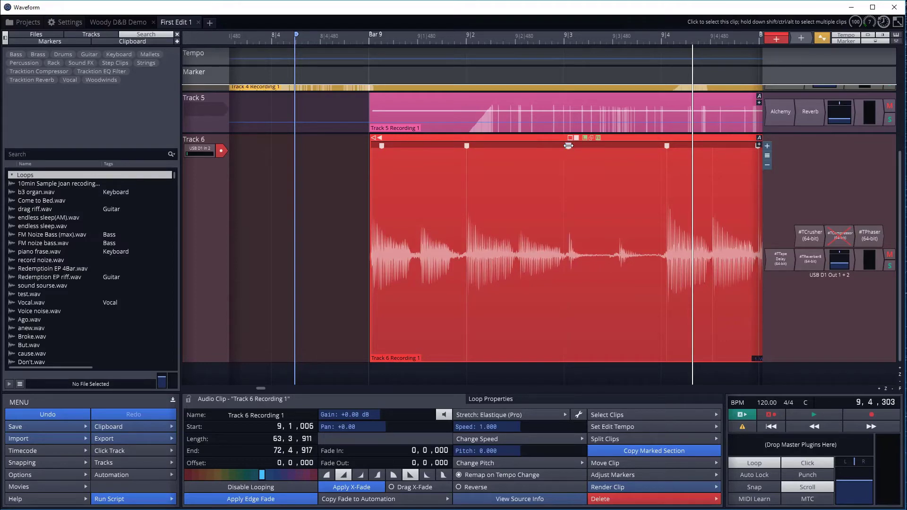
left_click_drag(568, 146, 563, 147)
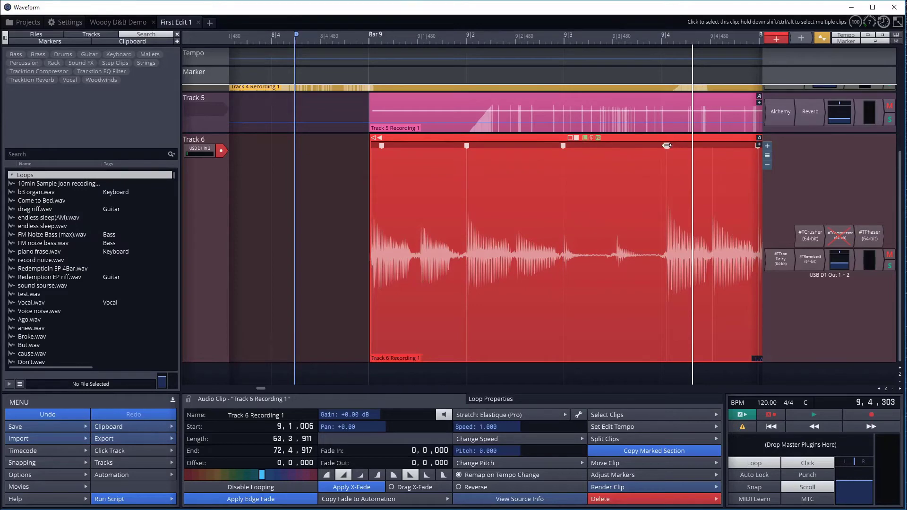
left_click_drag(667, 146, 663, 146)
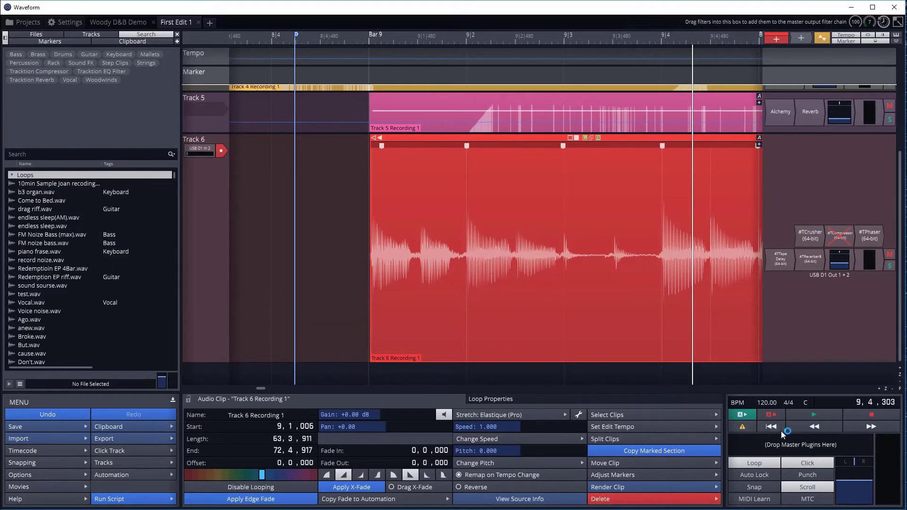
Play the loop with all tracks to check the timing of the warped Track 6 clip
left_click(821, 413)
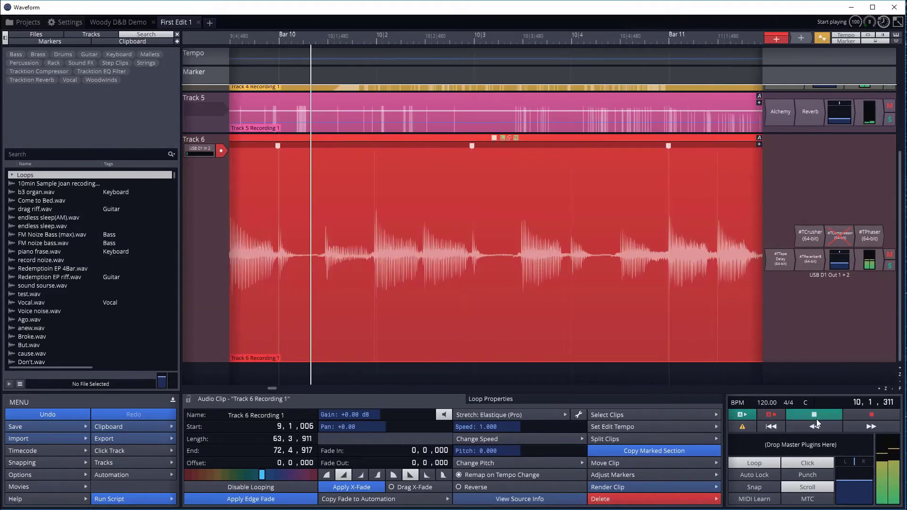
left_click(771, 428)
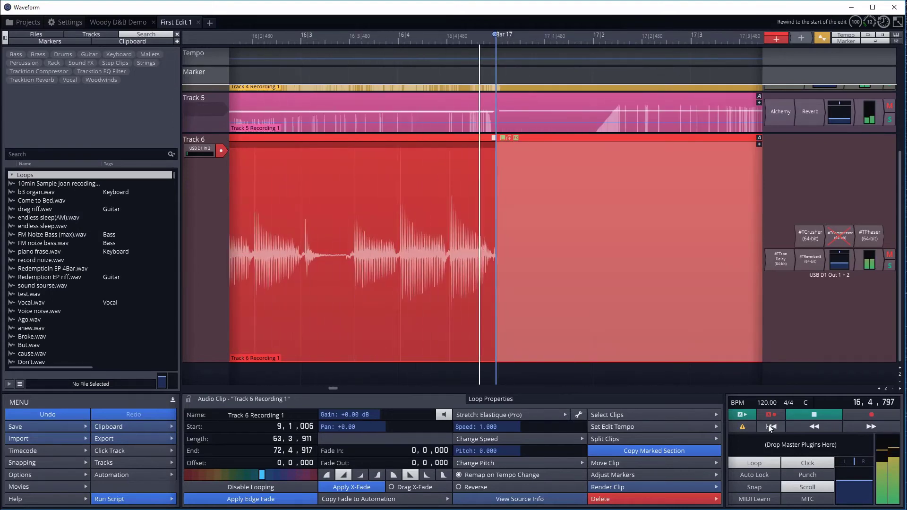
left_click(772, 428)
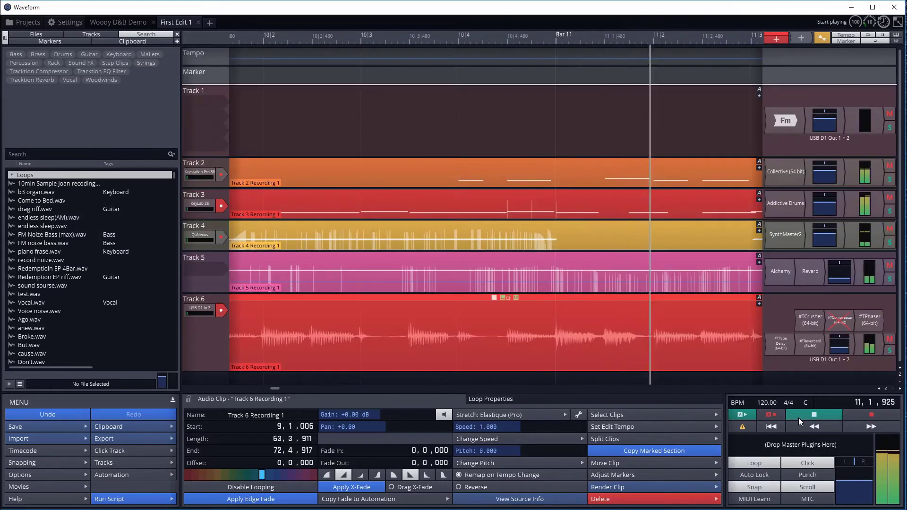
left_click(801, 414)
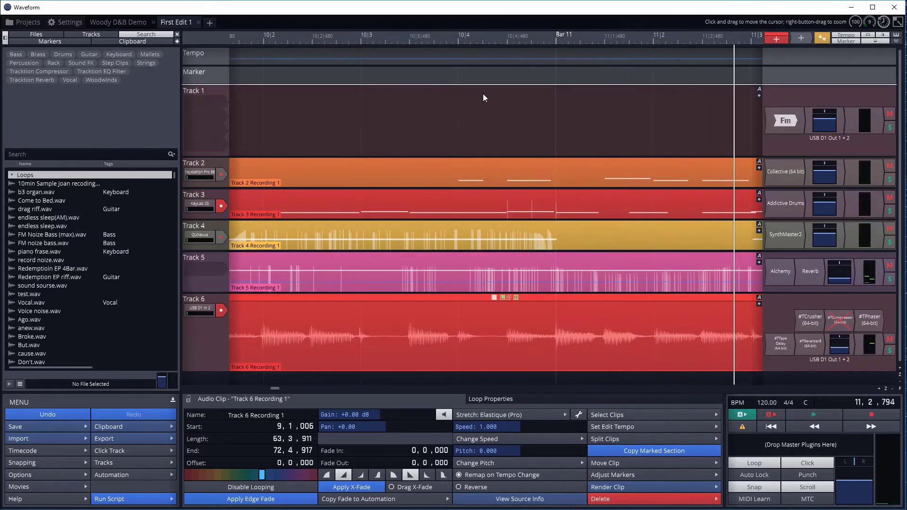
Extend the loop's start back to bar 1 and start playback of all tracks
scroll(409, 273, "down", 6)
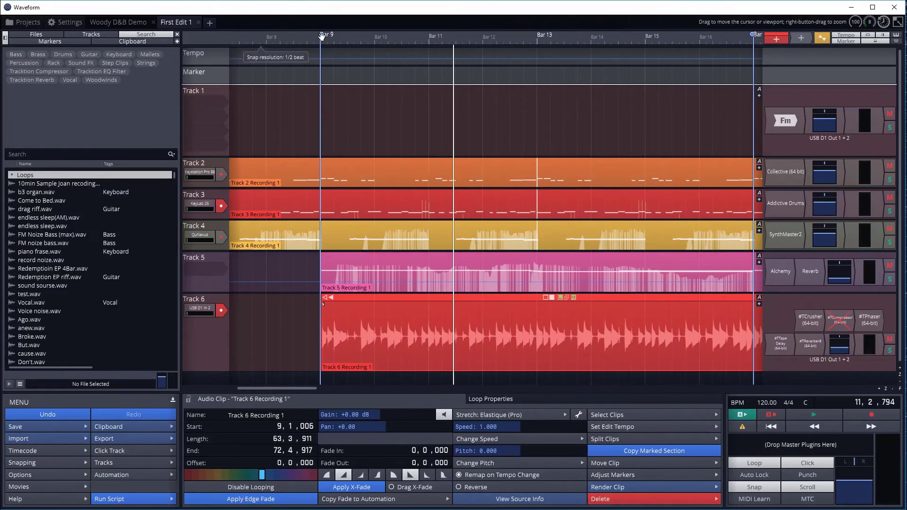
left_click_drag(322, 37, 168, 41)
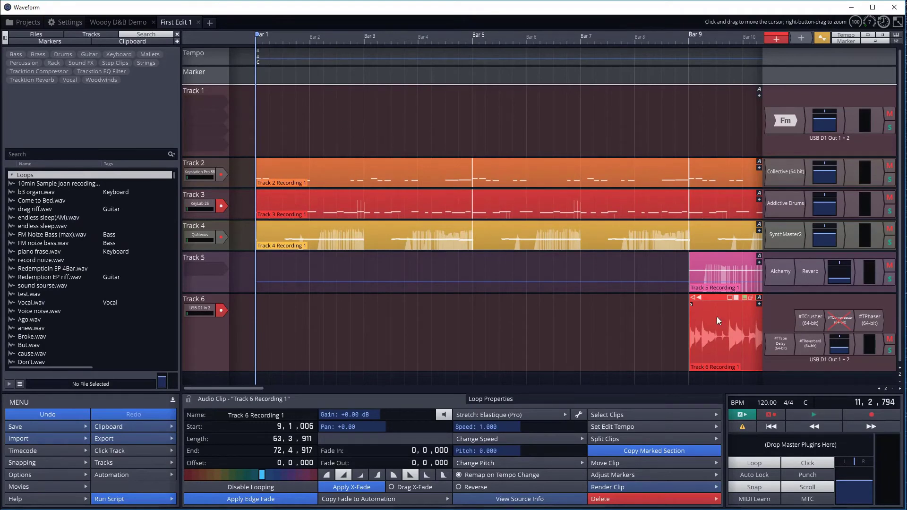
left_click(813, 414)
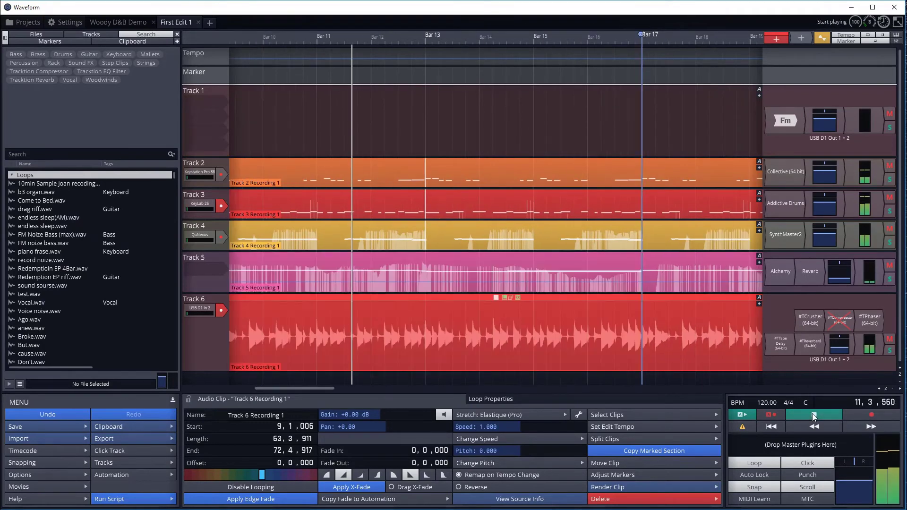
Play the full mix from bar 1 through the section where Track 6 enters, and stop playback once it loops back
left_click(773, 426)
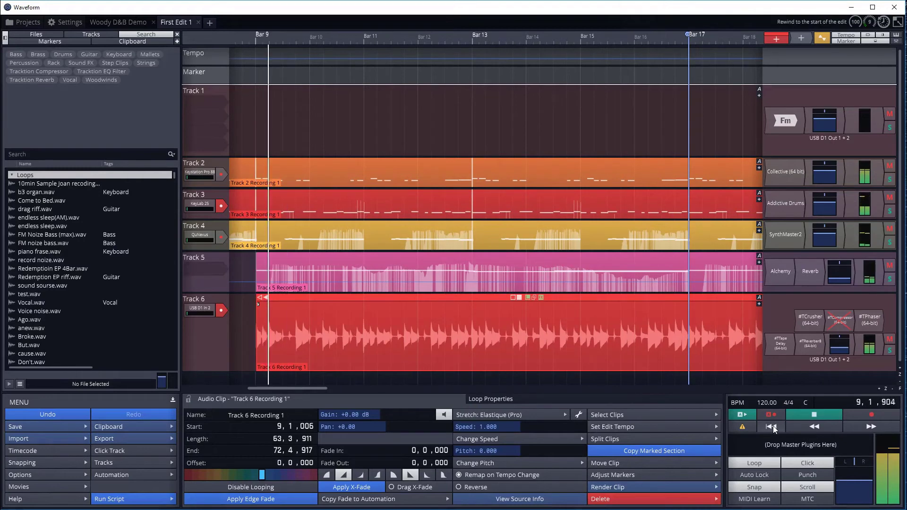
left_click(773, 426)
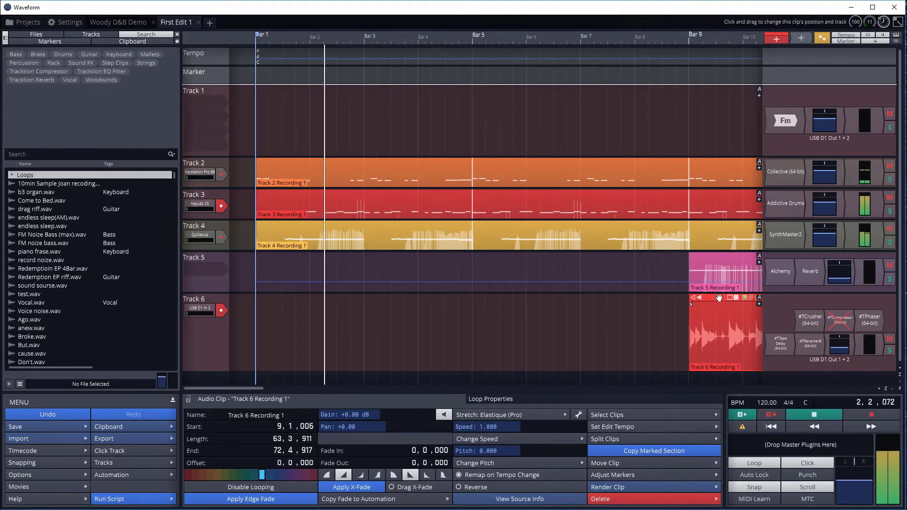
left_click(821, 414)
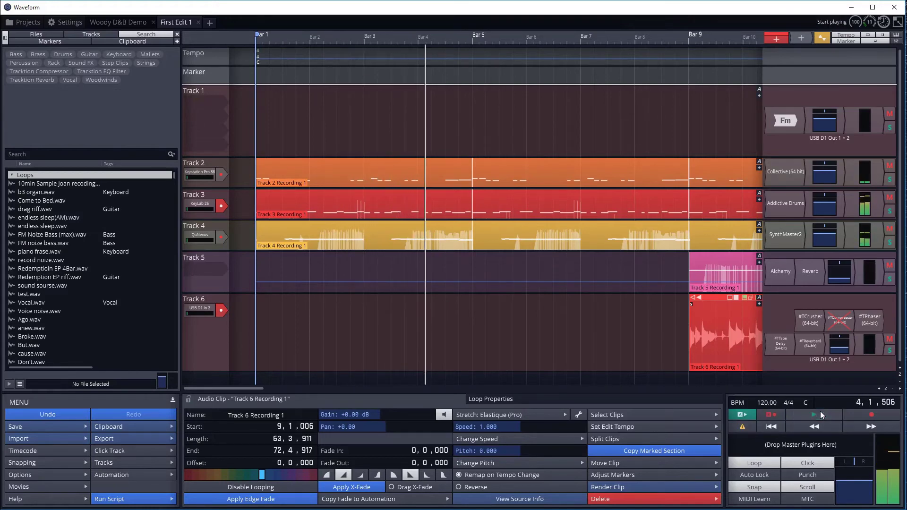
left_click(772, 427)
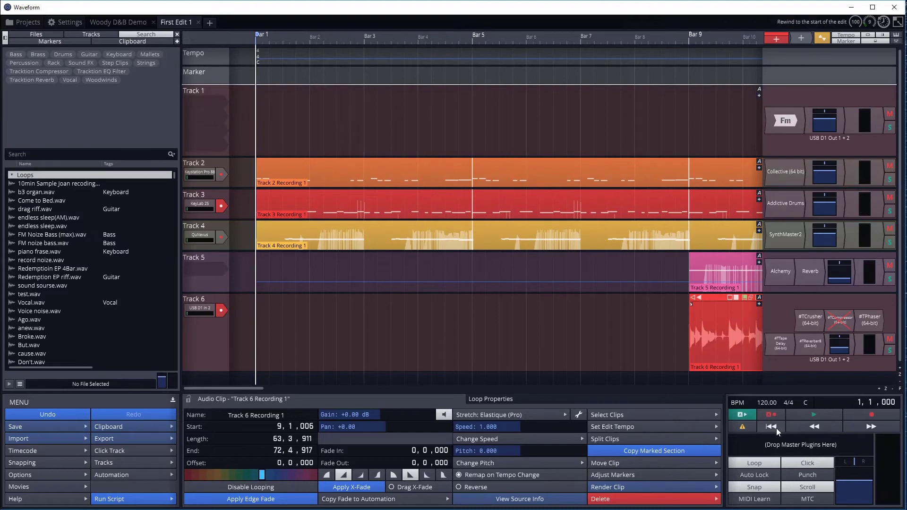
left_click(821, 415)
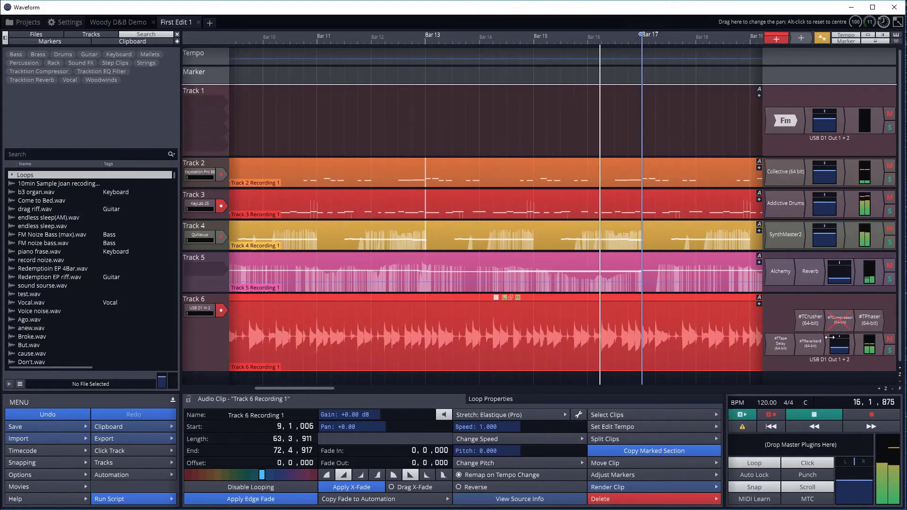
left_click(807, 414)
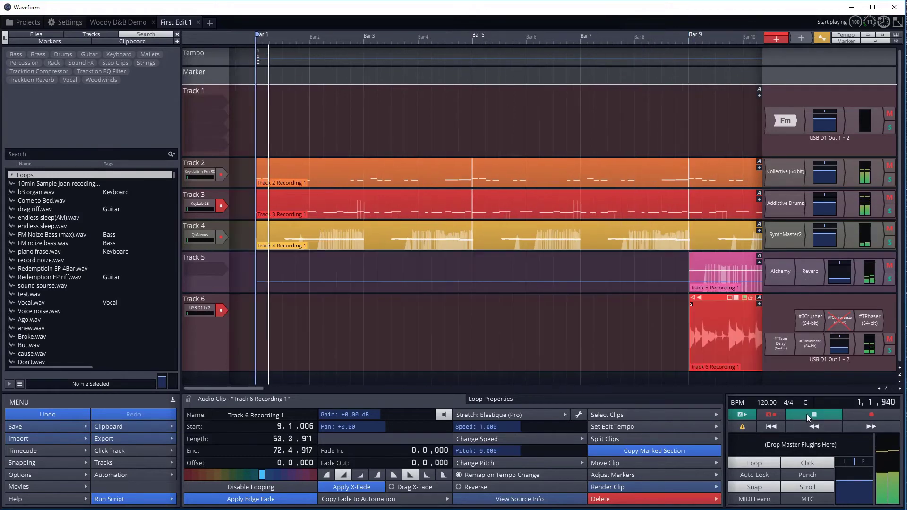
left_click(807, 414)
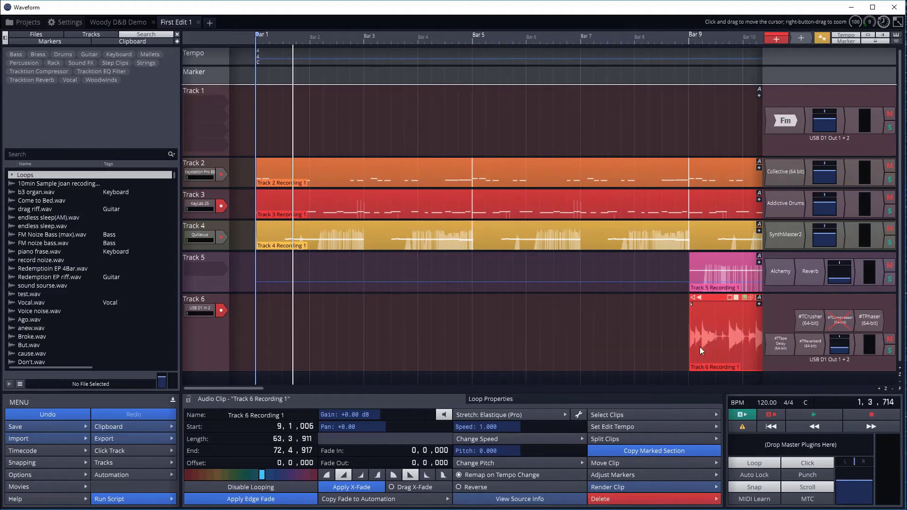
Insert the #TAuto Filter (64-bit) VST plugin after the Crusher on Track 6 and open its editor
scroll(723, 320, "up", 1)
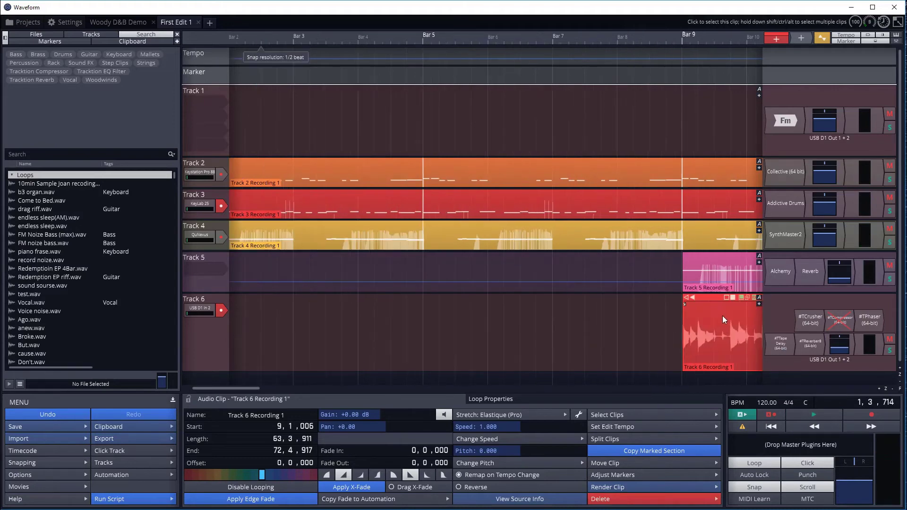
double_click(814, 325)
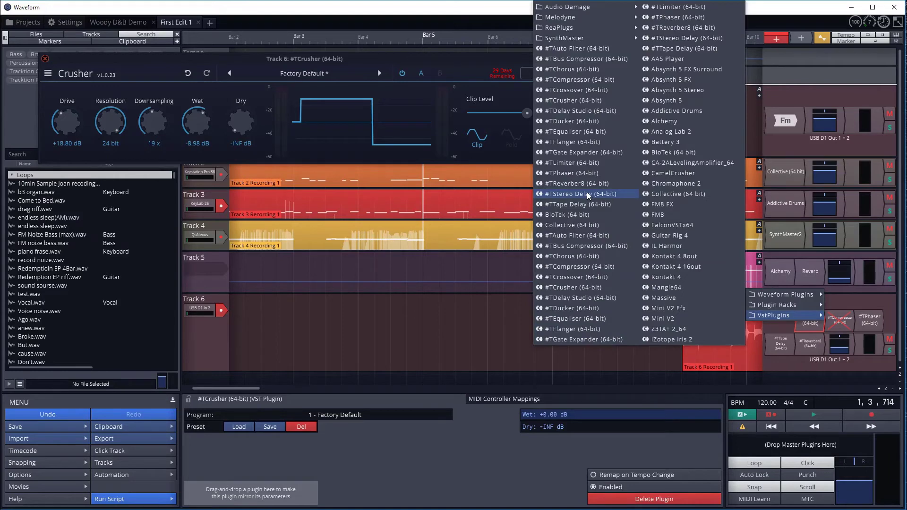
left_click(586, 49)
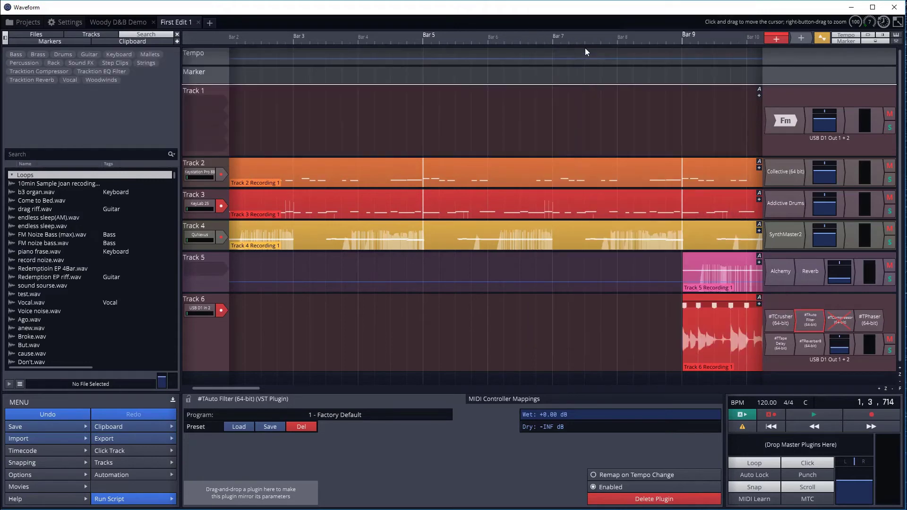
double_click(796, 321)
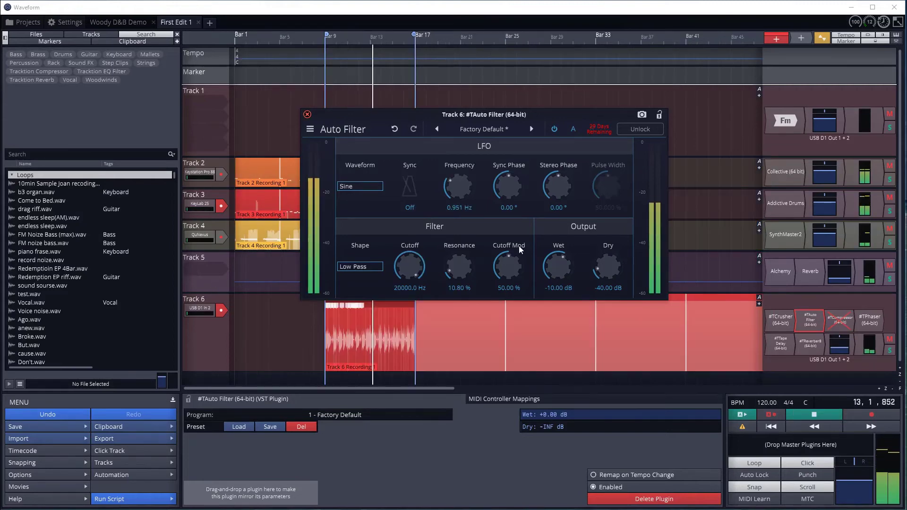
Set the Auto Filter's Cutoff Mod to 0%, Dry to -INF dB, Wet to -0.21 dB and Cutoff to 4027.4 Hz during playback
left_click_drag(509, 262, 493, 371)
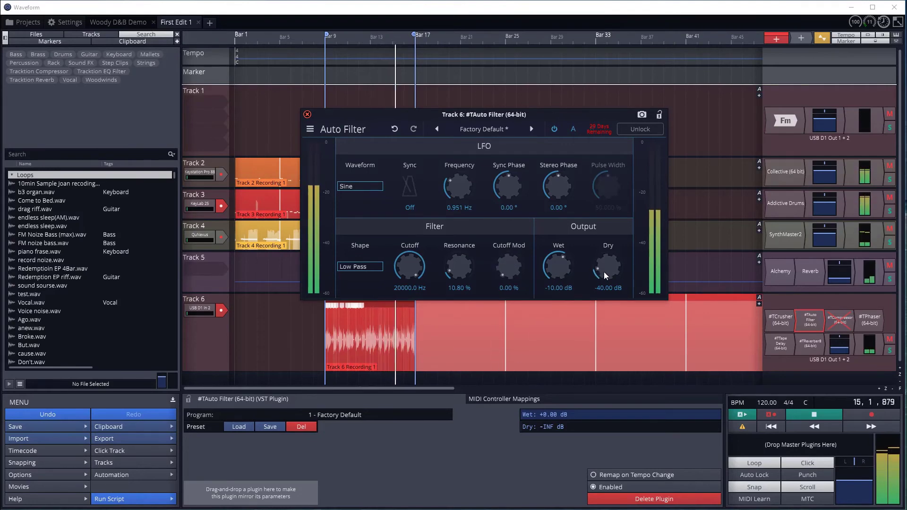
left_click_drag(604, 271, 605, 316)
left_click_drag(563, 268, 553, 245)
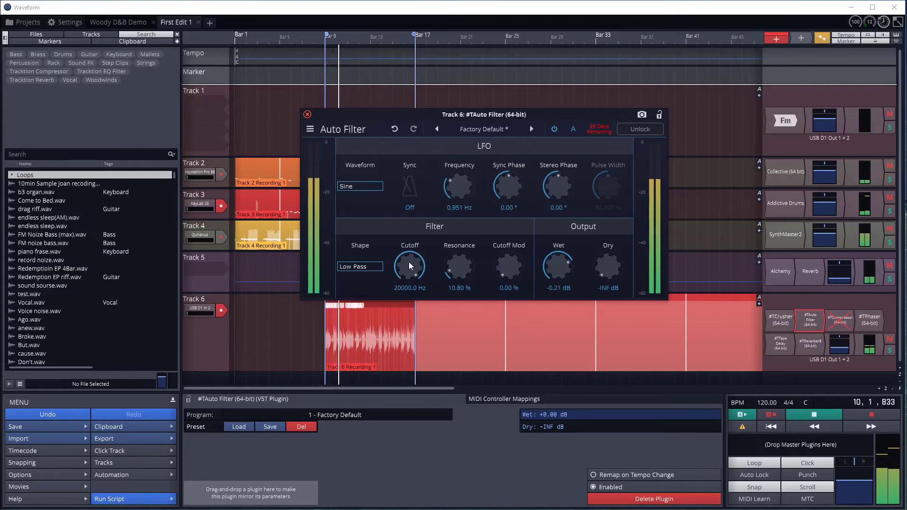
left_click_drag(409, 261, 411, 287)
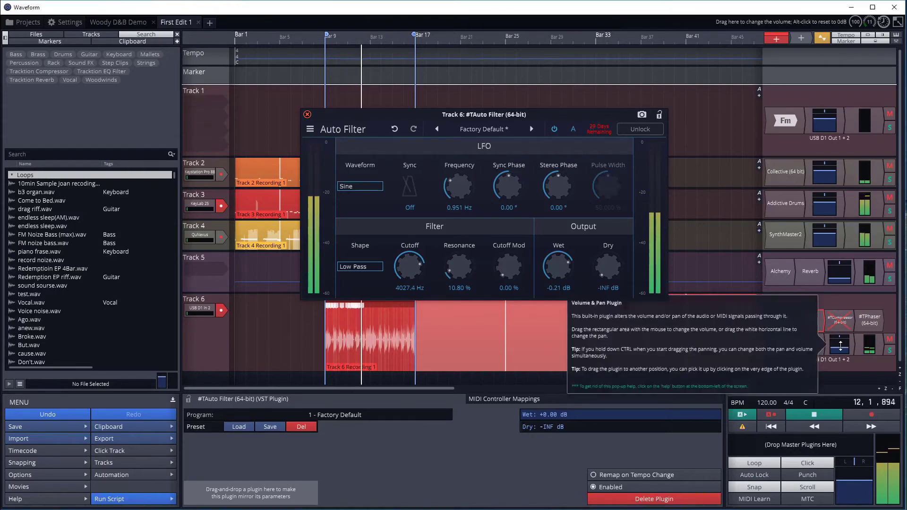
Raise Track 6's volume to -3.84 dB, and set the Auto Filter's Cutoff to 20000 Hz and Wet to +0.61 dB
left_click_drag(845, 346, 838, 321)
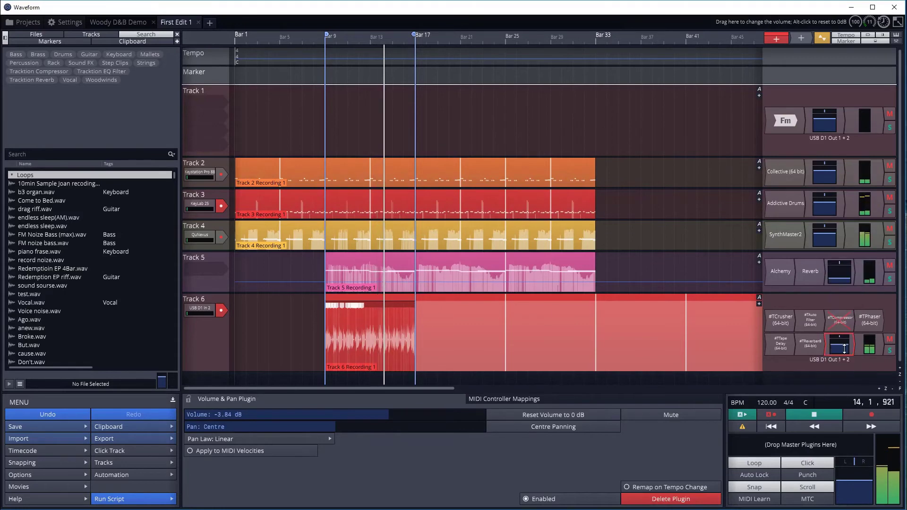
double_click(809, 324)
left_click_drag(410, 266, 404, 172)
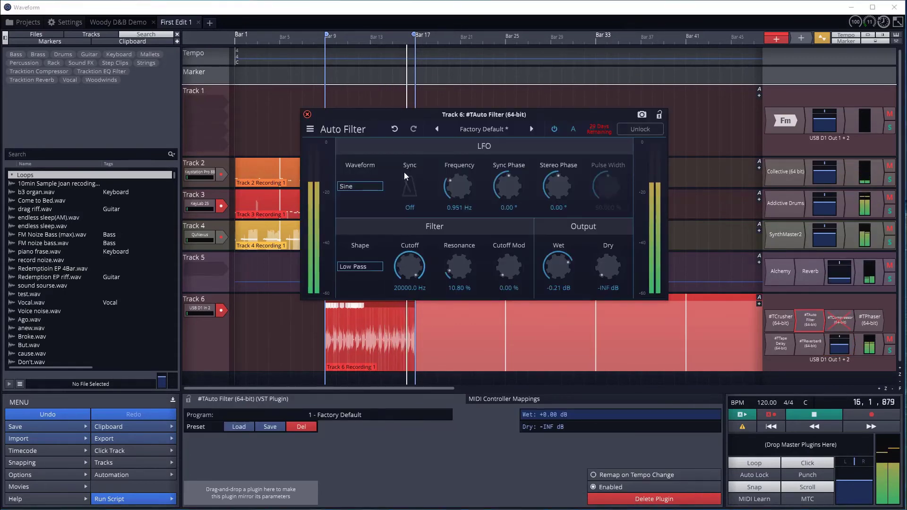
left_click_drag(551, 252, 558, 259)
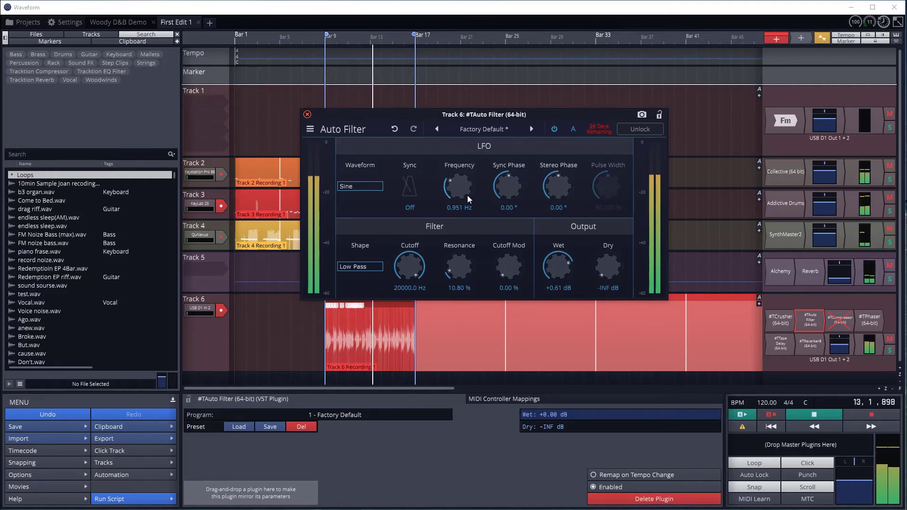
Sync the Auto Filter's LFO to tempo at a 1/8 rate, with Cutoff Mod at 48.40% and Resonance at 43.60%
left_click(411, 192)
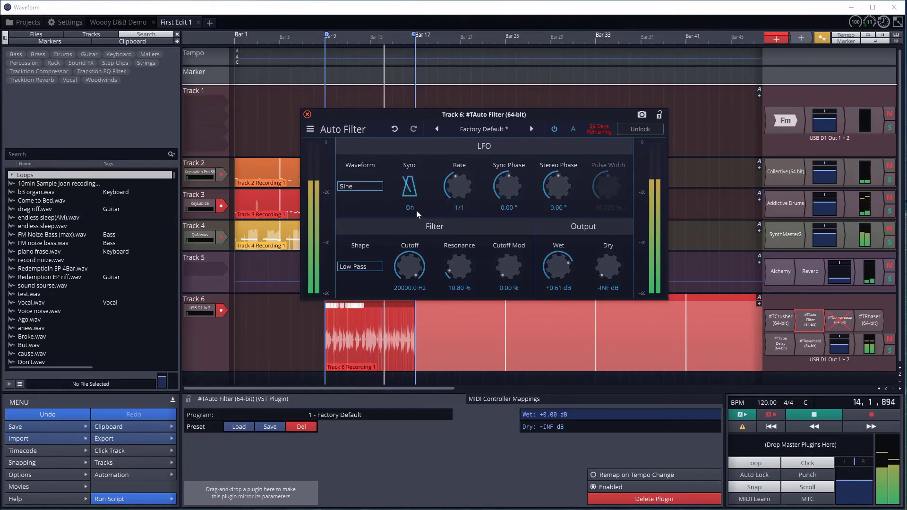
left_click_drag(460, 191, 462, 165)
left_click_drag(509, 266, 501, 191)
left_click_drag(508, 267, 452, 229)
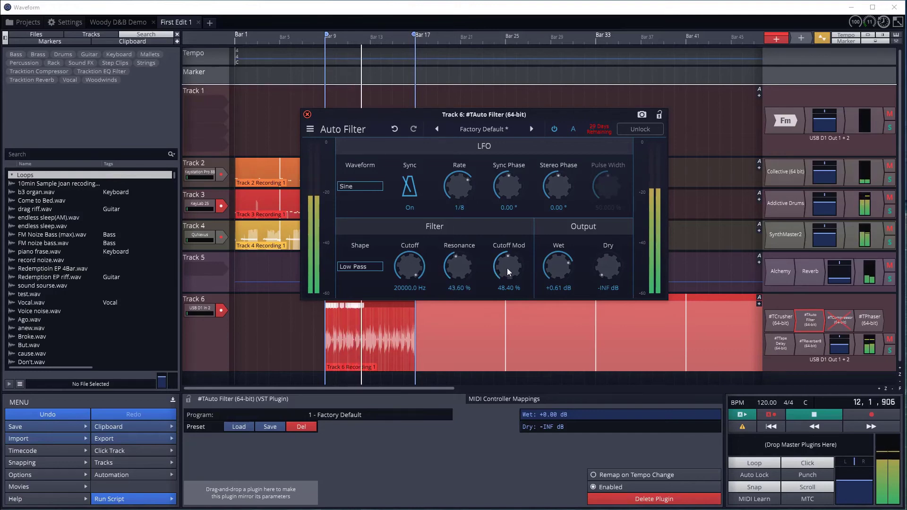
Set the Auto Filter's Rate to 1/4, Cutoff to 374.1 Hz, Resonance to 49.60% and Cutoff Mod to 56.40% while listening
left_click_drag(506, 268, 508, 260)
left_click_drag(410, 267, 412, 313)
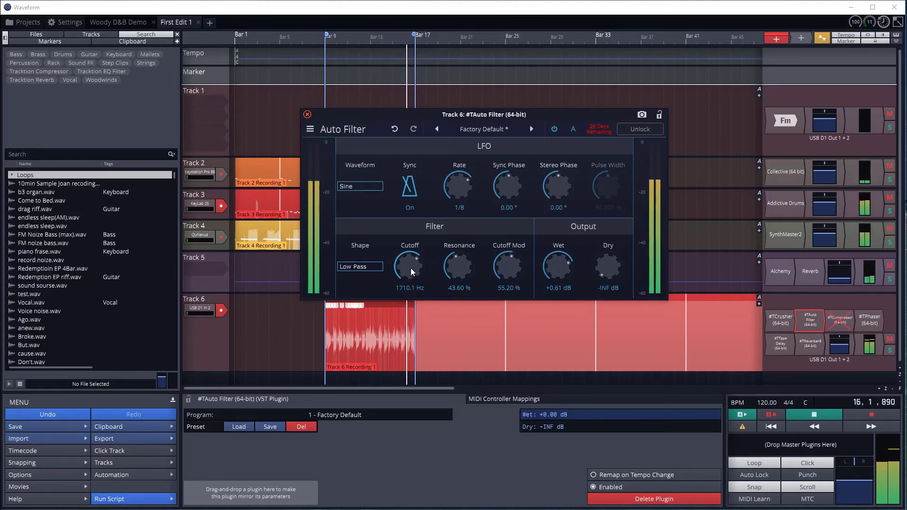
left_click_drag(512, 268, 505, 291)
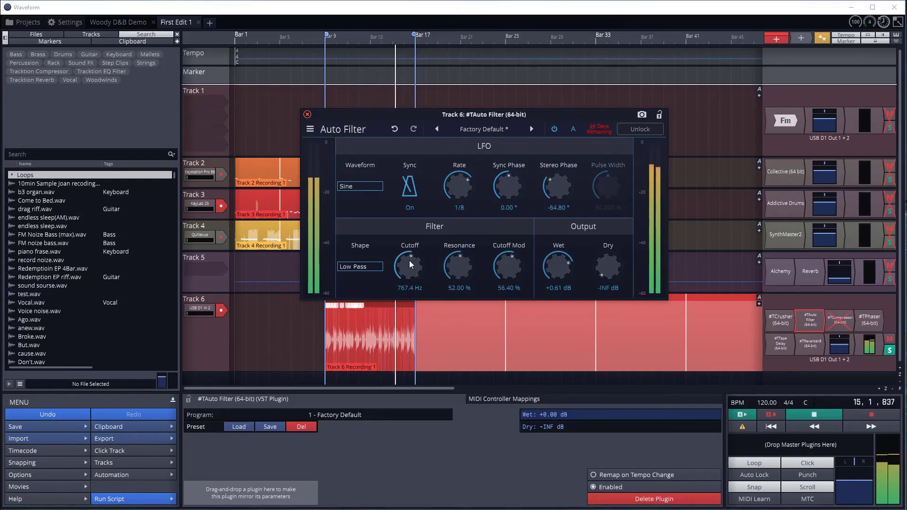
mouse_move(459, 264)
left_mouse_down()
mouse_move(459, 248)
mouse_move(458, 271)
left_mouse_up()
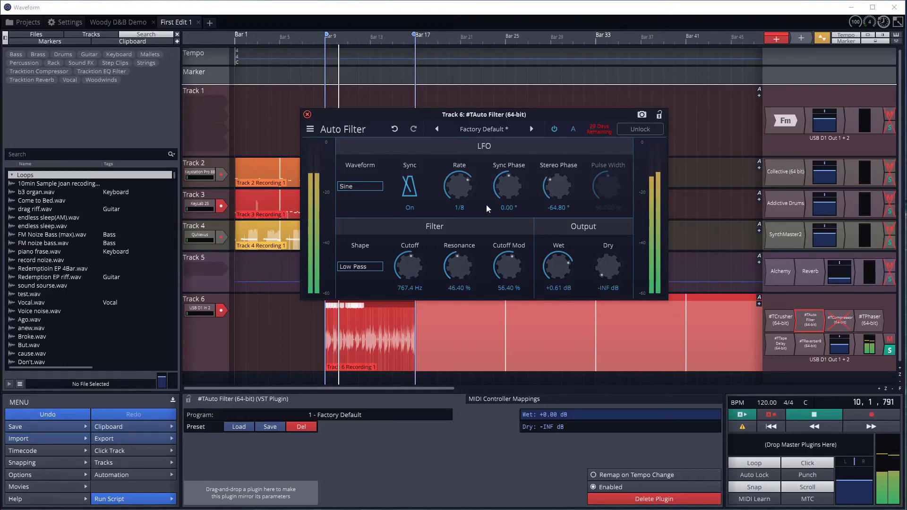
left_click_drag(460, 188, 459, 199)
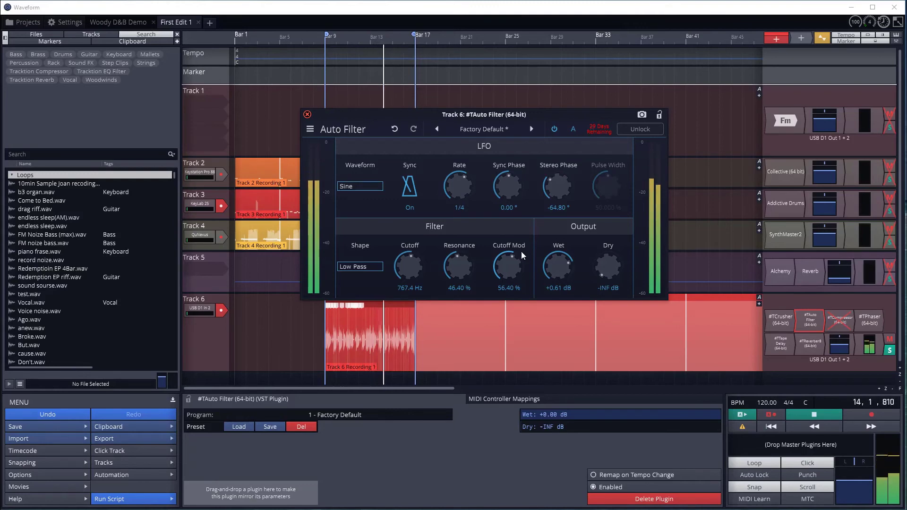
left_click_drag(455, 261, 411, 285)
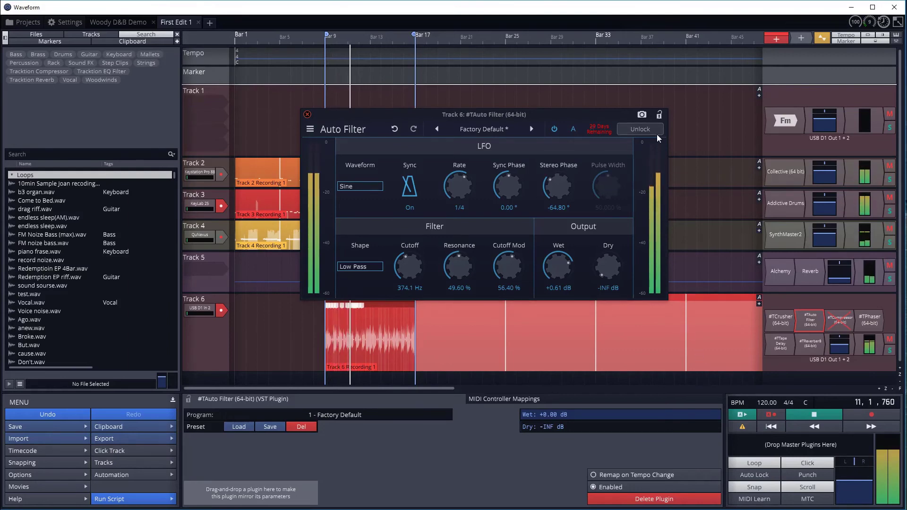
Close the Auto Filter and lower Track 6's volume to -5.76 dB
left_click(307, 115)
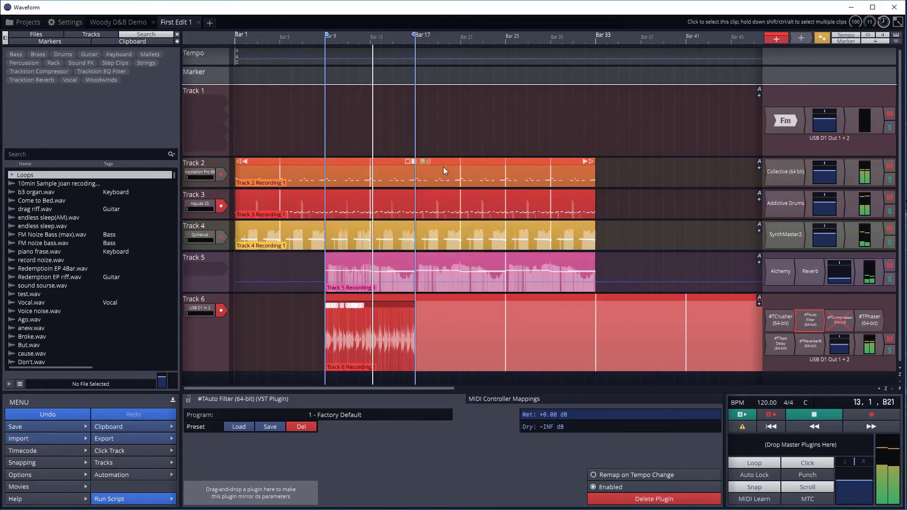
left_click(845, 348)
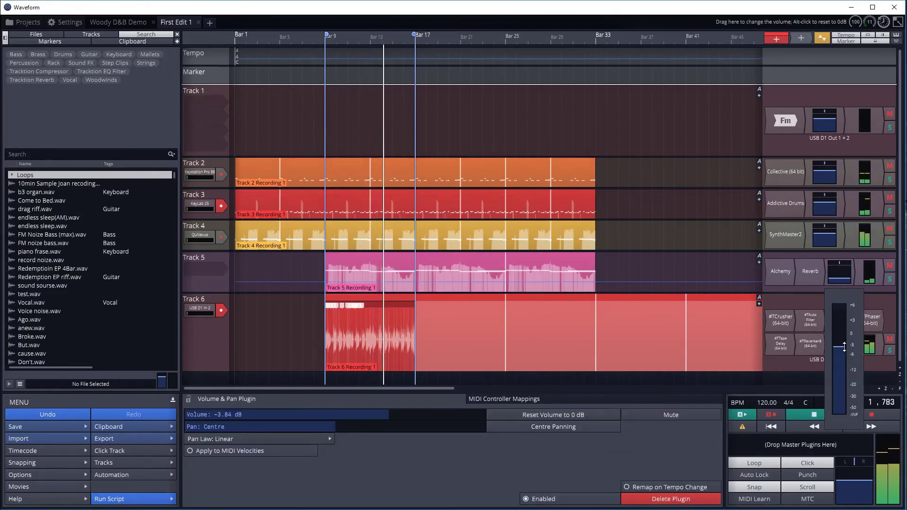
left_click_drag(844, 348, 843, 354)
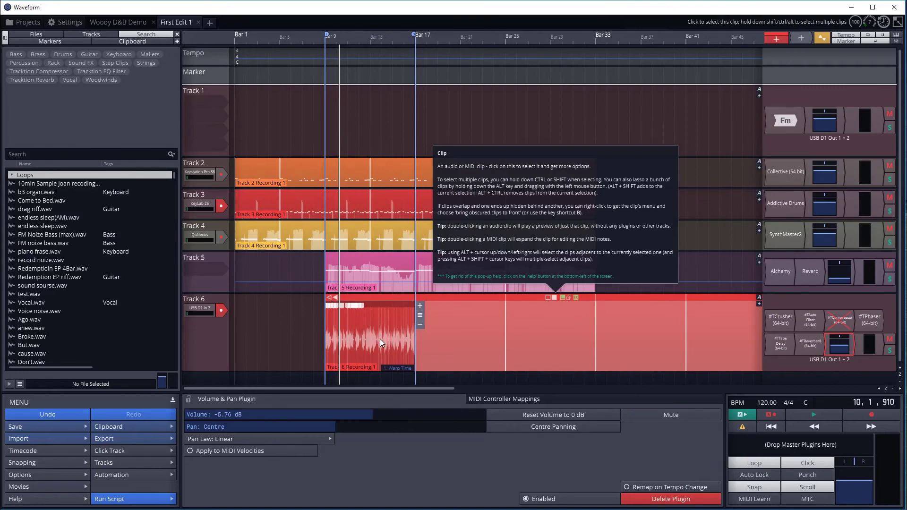
Select the Track 6 clip and examine its warp markers against the beats around bars 11 to 13
left_click(383, 299)
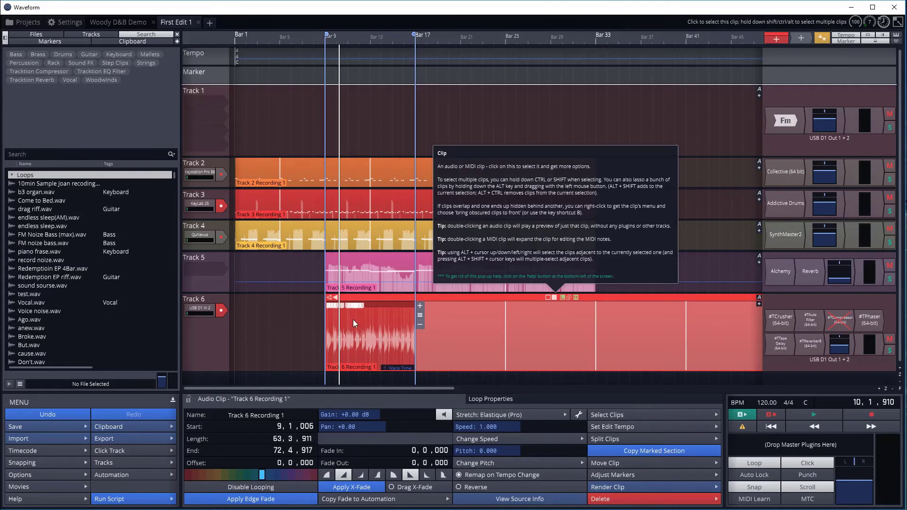
scroll(353, 321, "up", 10)
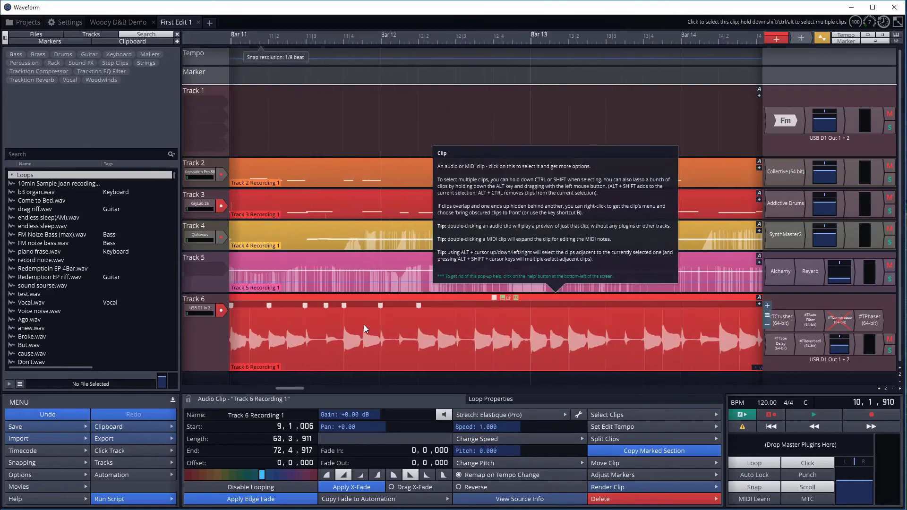
scroll(367, 327, "up", 3)
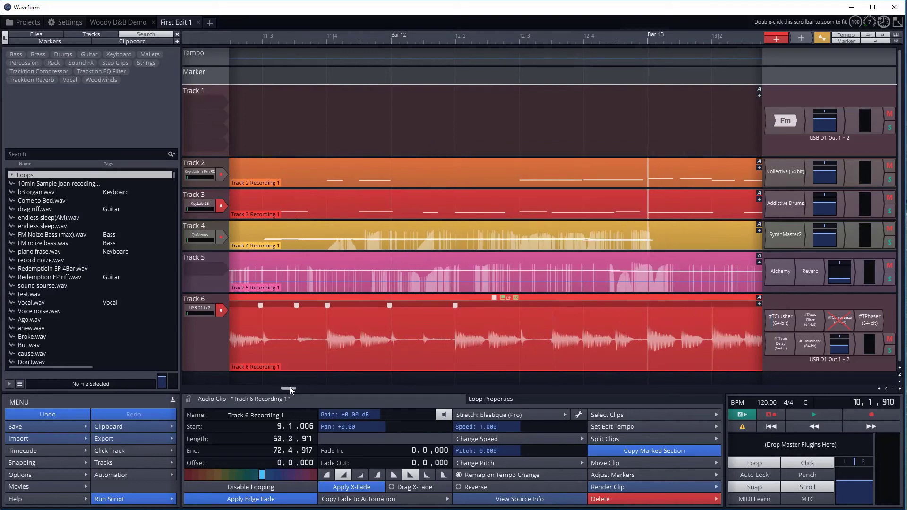
left_click_drag(290, 387, 266, 387)
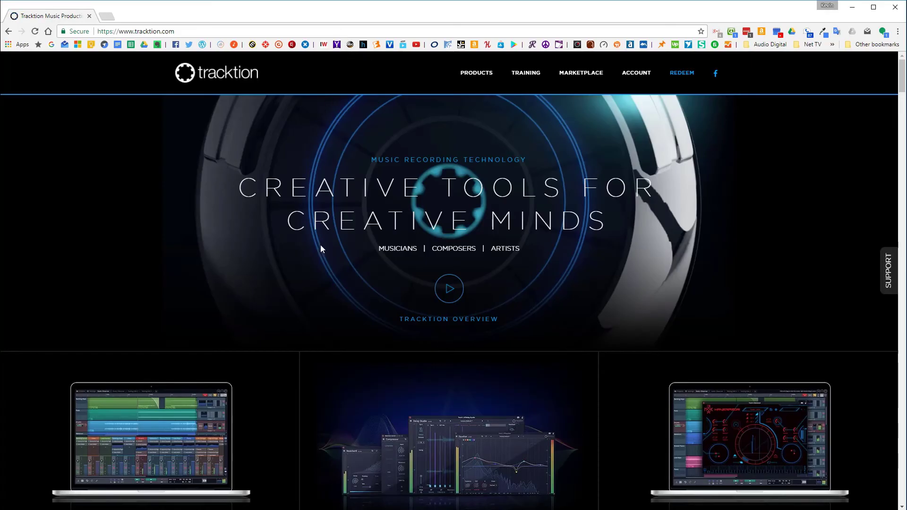
Switch to the Tracktion website in the browser, open the Waveform product page and look at its purchase and trial options
scroll(284, 375, "down", 2)
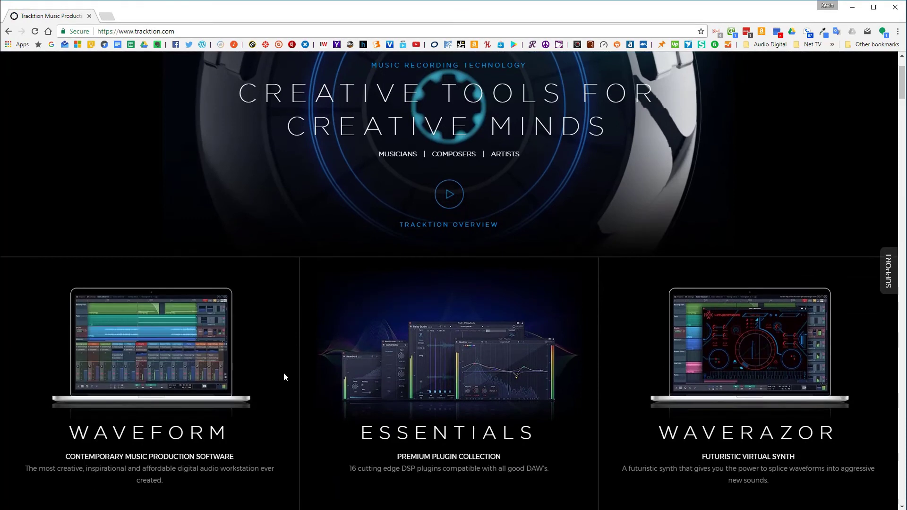
scroll(285, 376, "up", 2)
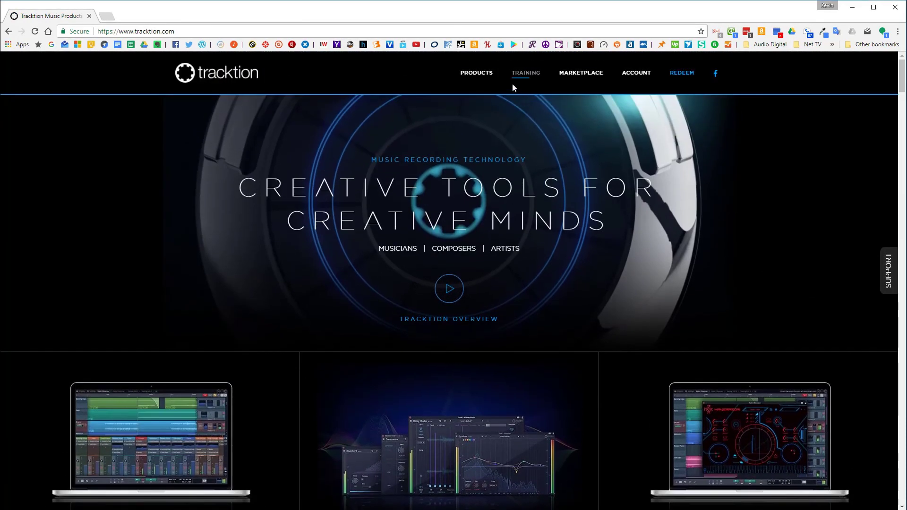
mouse_move(479, 81)
left_click(478, 107)
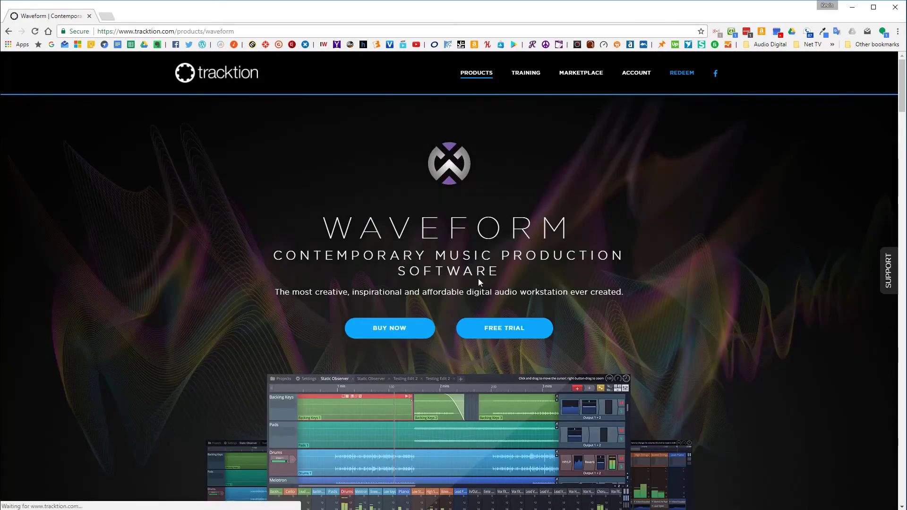
scroll(457, 288, "down", 4)
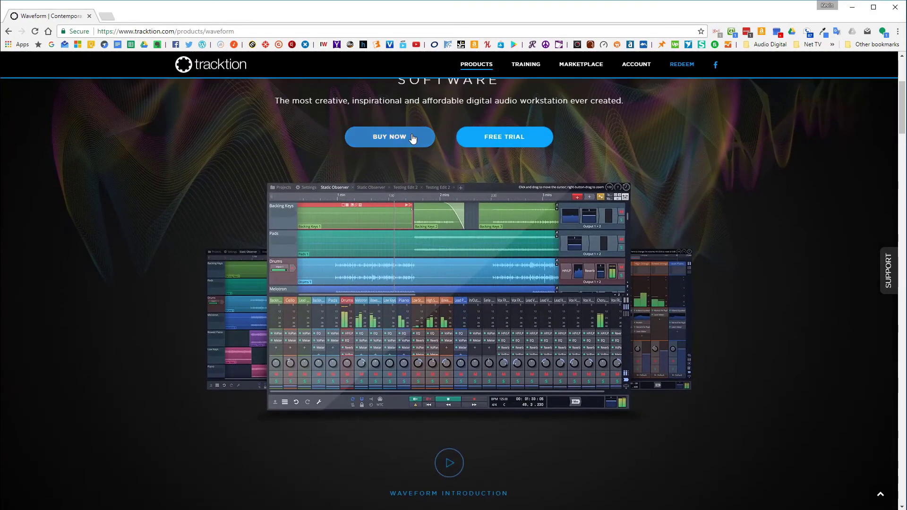
Open the purchase option for Waveform from its product page
left_click(410, 137)
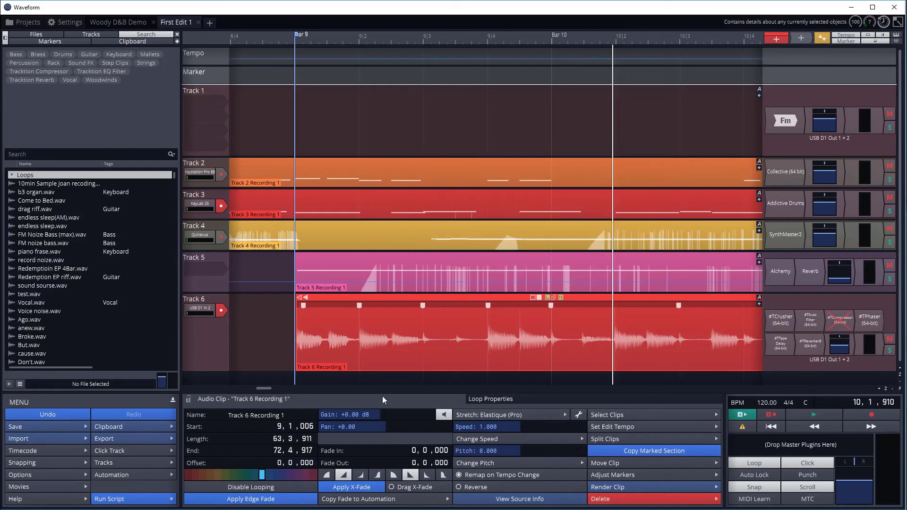
Switch back to Waveform and look through the effects that can be added to the Track 6 clip, including the Melodyne VST plugin
left_click_drag(259, 387, 319, 387)
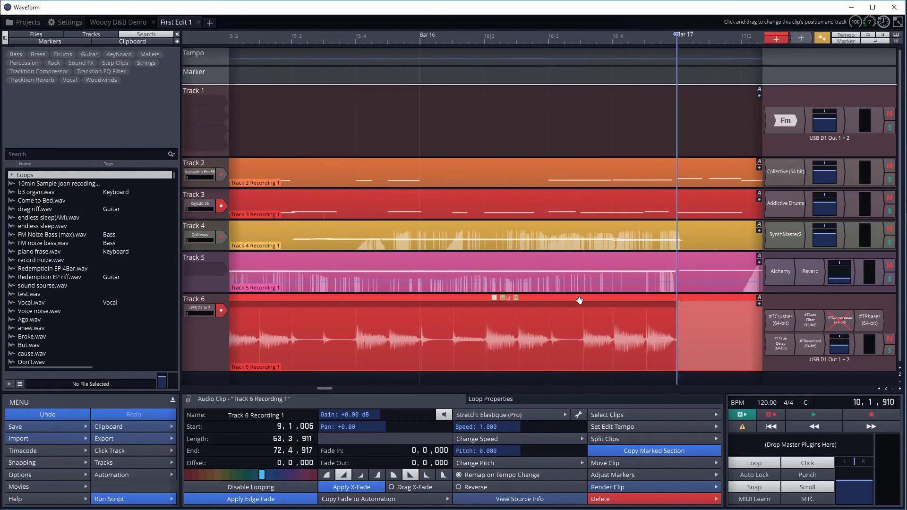
left_click(517, 298)
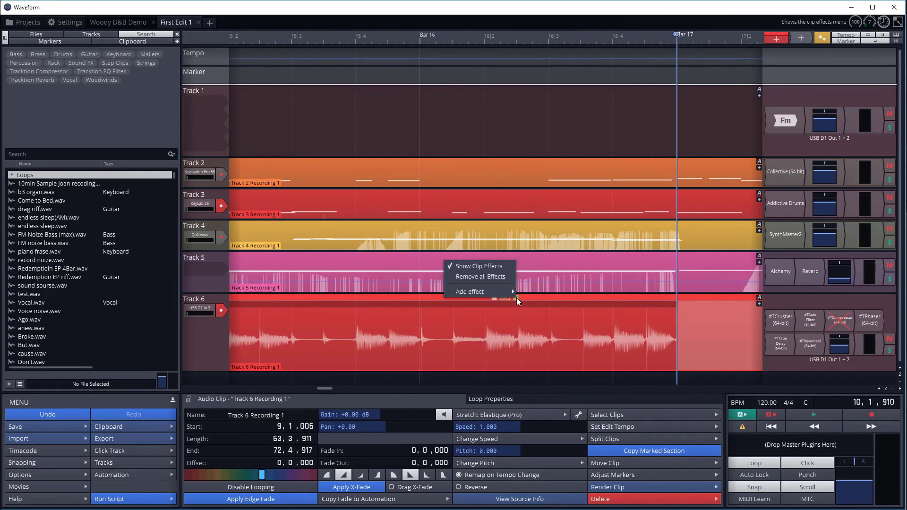
mouse_move(503, 293)
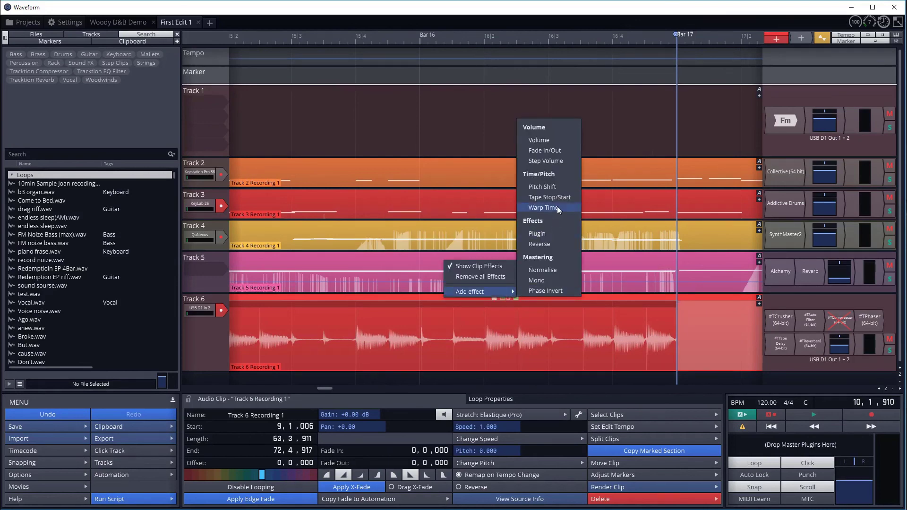
left_click(556, 234)
mouse_move(544, 243)
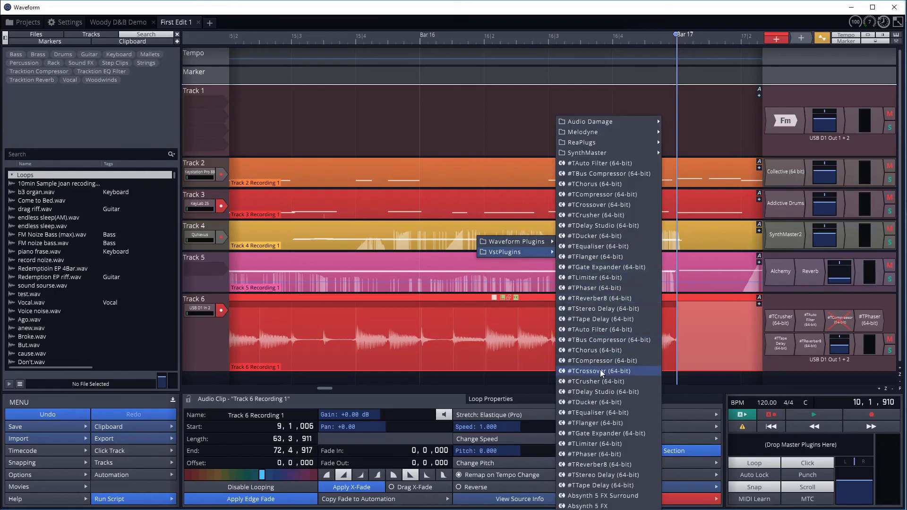
mouse_move(594, 134)
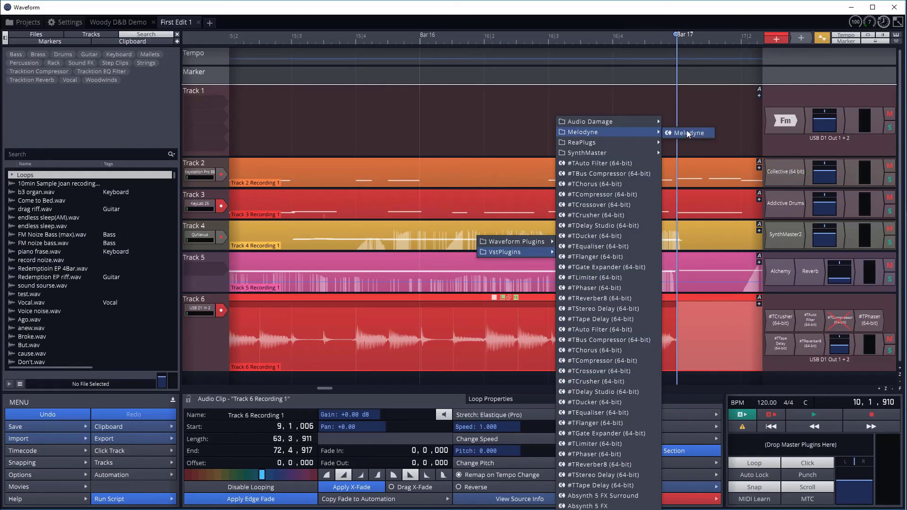
left_click(492, 100)
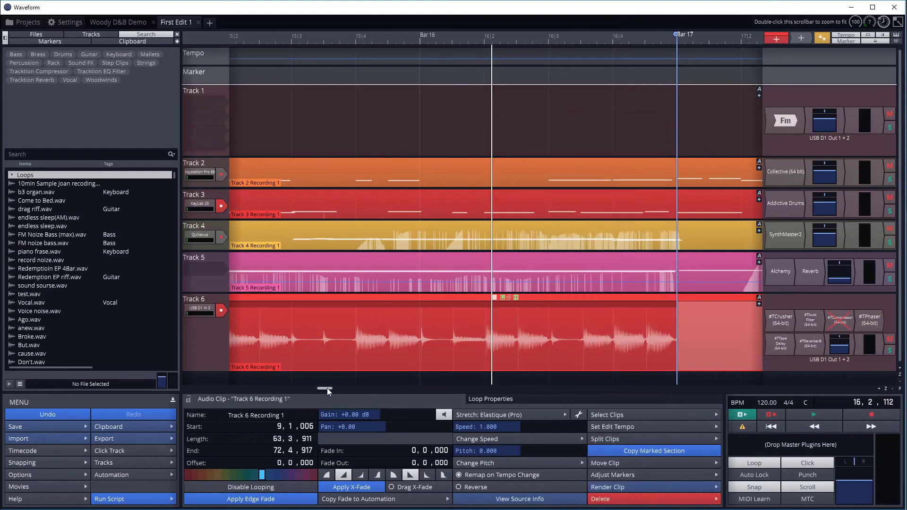
Reduce Track 6's height to about that of Tracks 2 to 4, with the clip's start at bar 9 in view
mouse_move(327, 388)
left_mouse_down()
mouse_move(443, 397)
mouse_move(330, 401)
left_mouse_up()
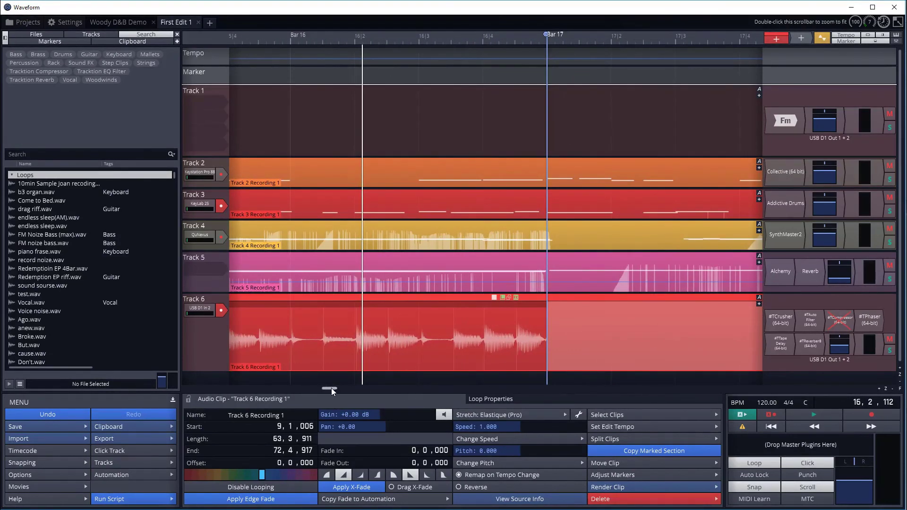
left_click_drag(331, 388, 261, 388)
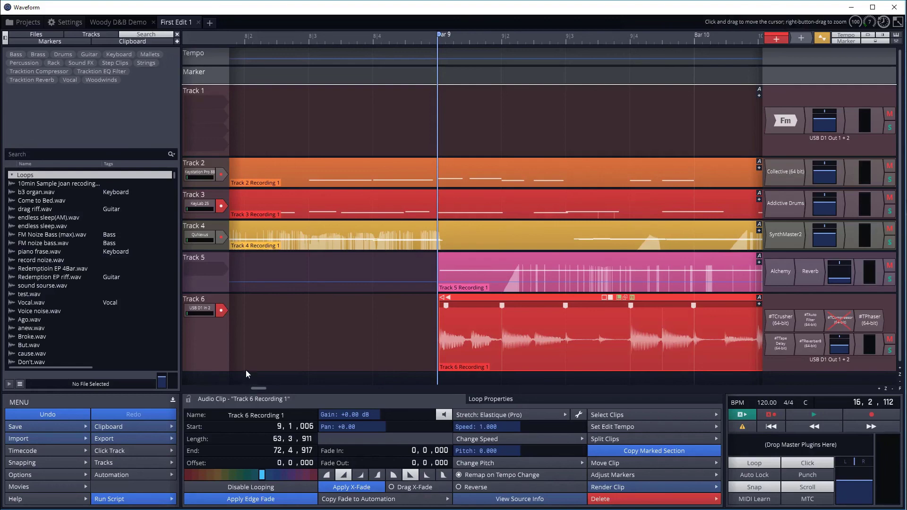
left_click_drag(247, 373, 251, 324)
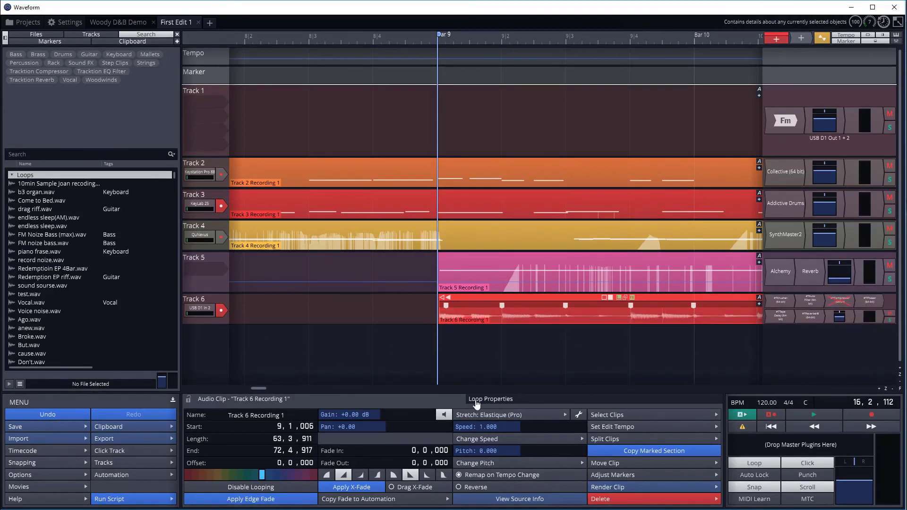